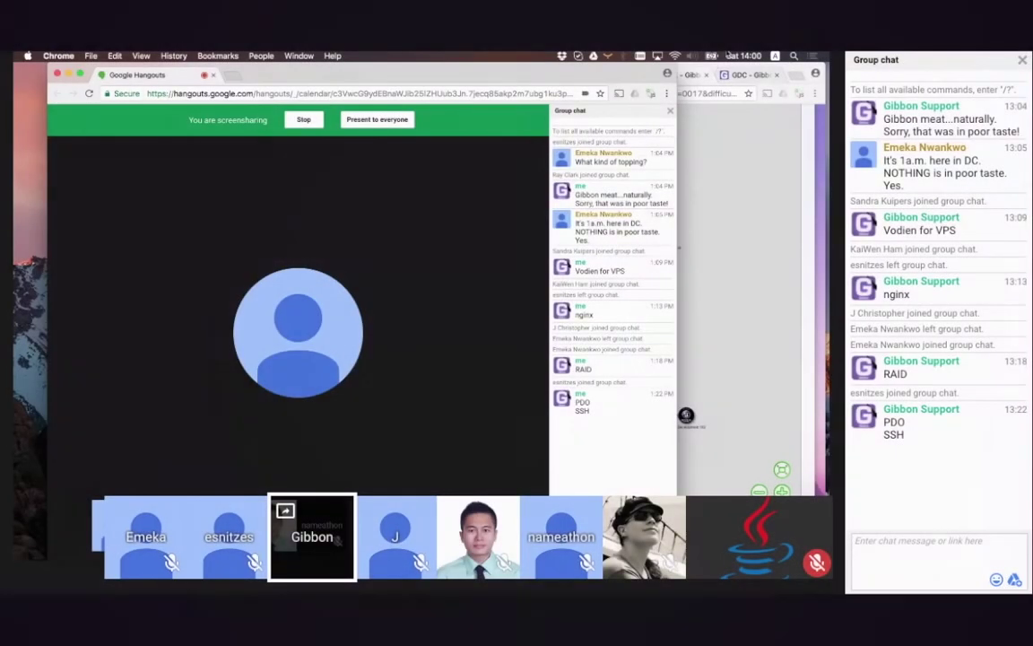
Nudge the Hangouts call window left and bring the Gibbon browser window to the front
drag(579, 78, 547, 72)
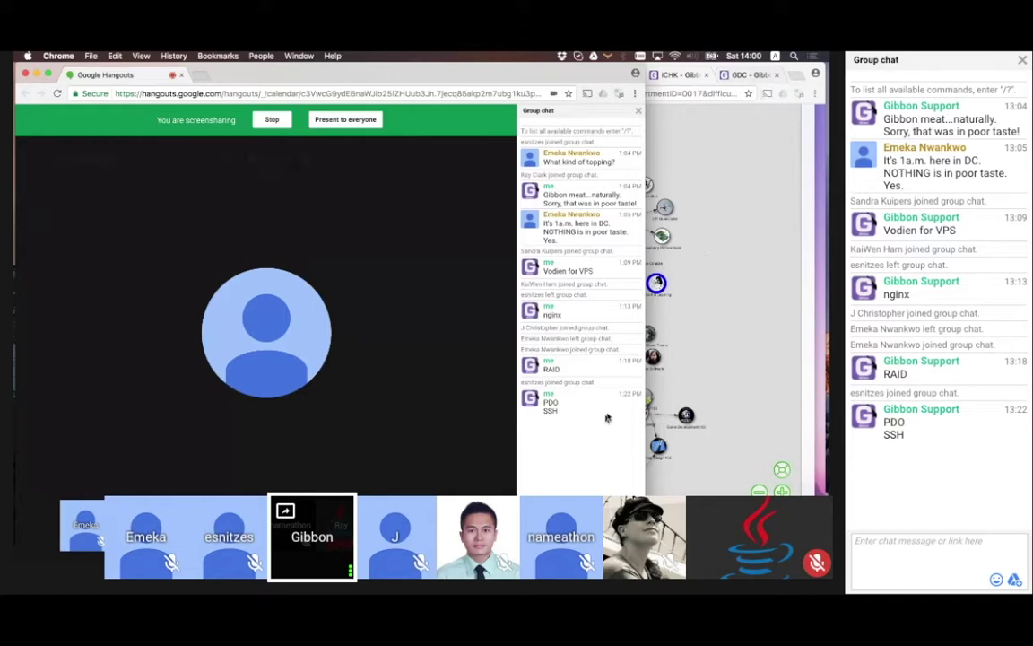
mouse_move(595, 434)
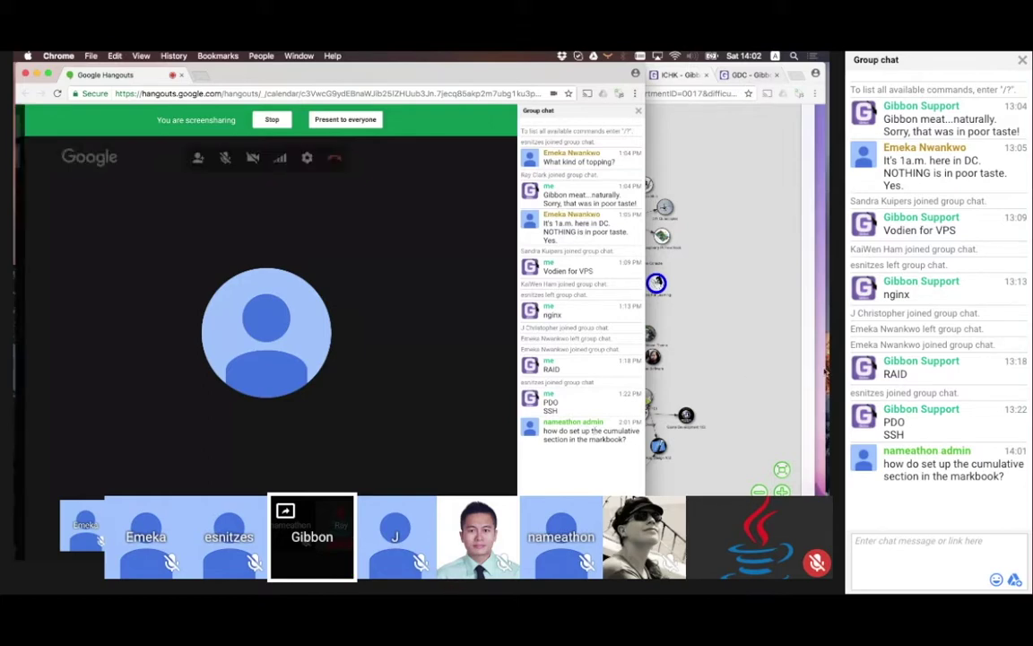
click(774, 229)
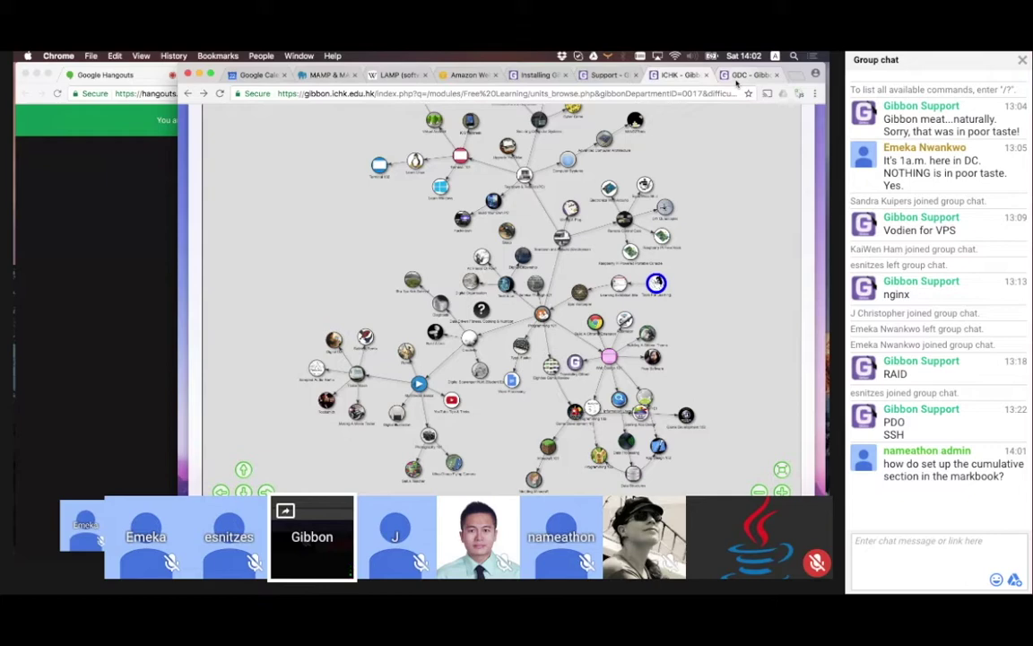
Load librelearning.co in a new tab and log in with the account's username and password
click(795, 77)
text(l)
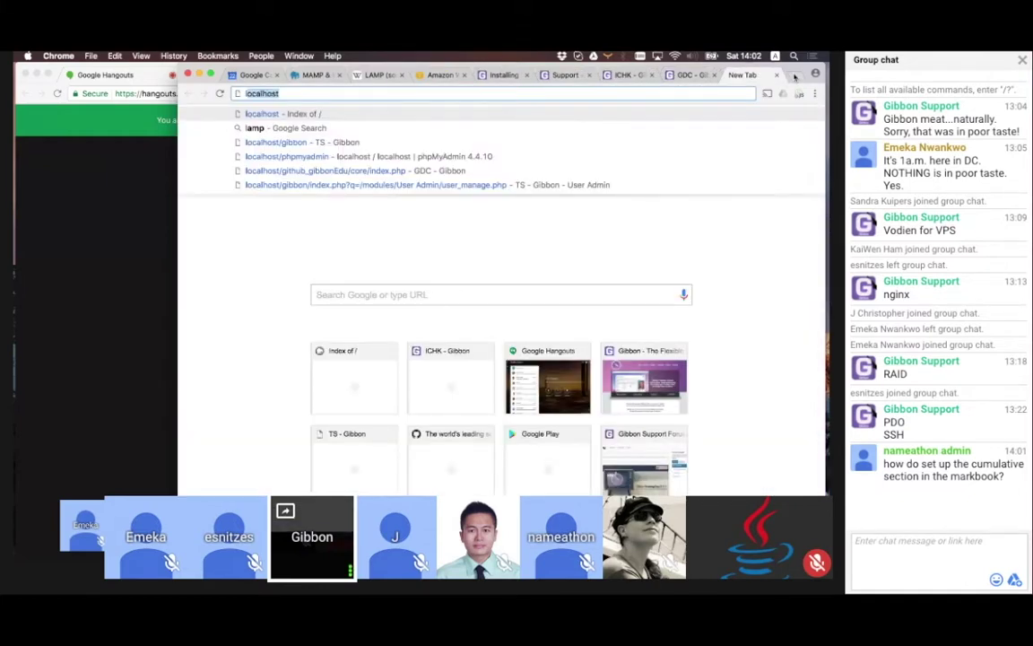
text(ibrelearning.)
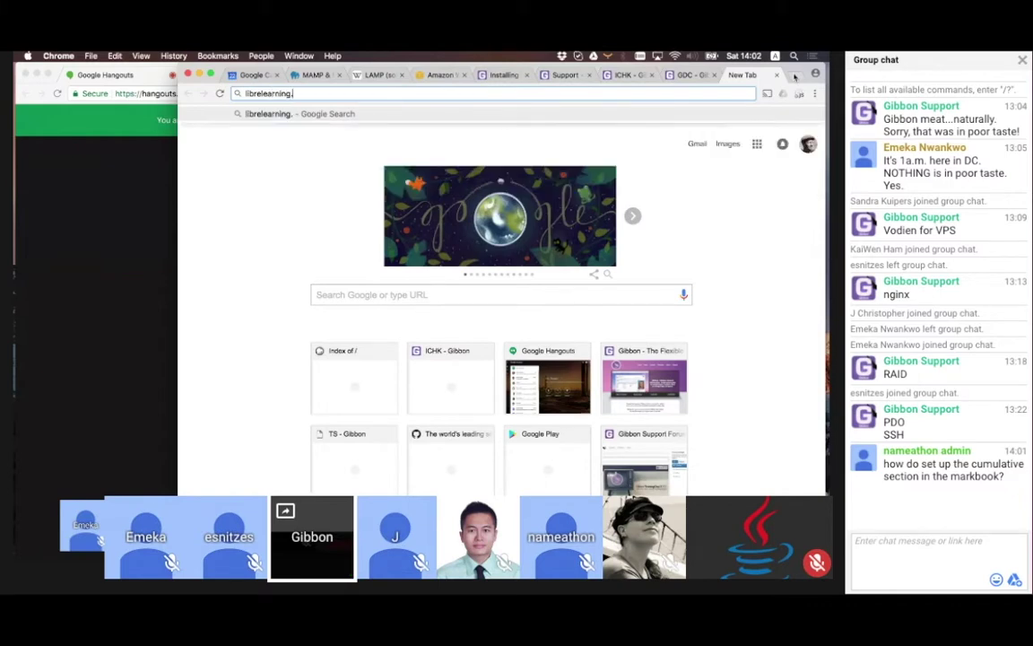
text(co)
key(Return)
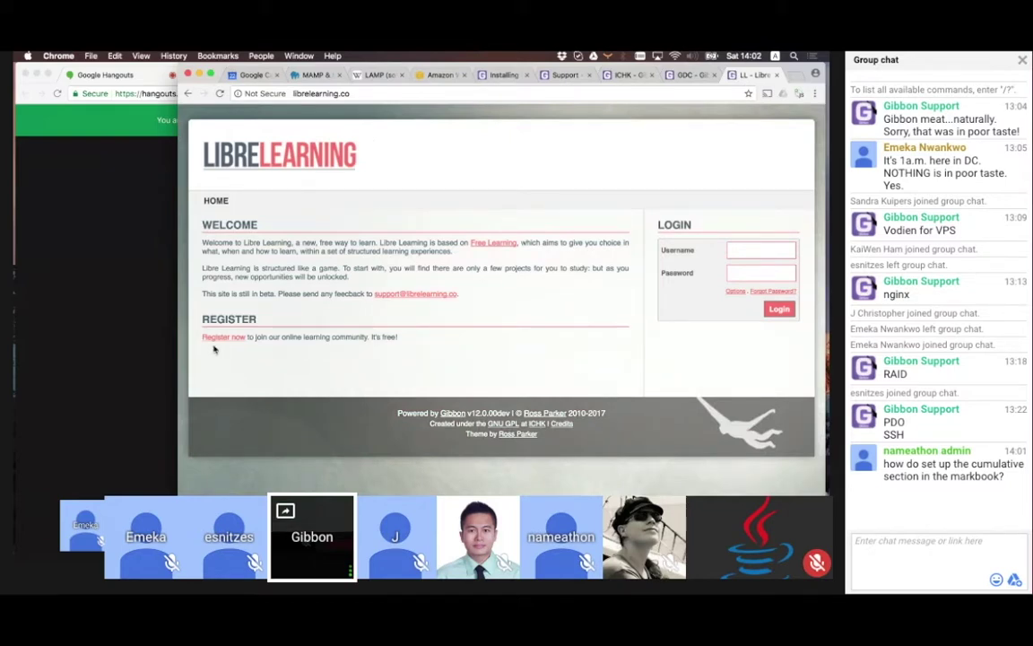
click(755, 251)
text(ross)
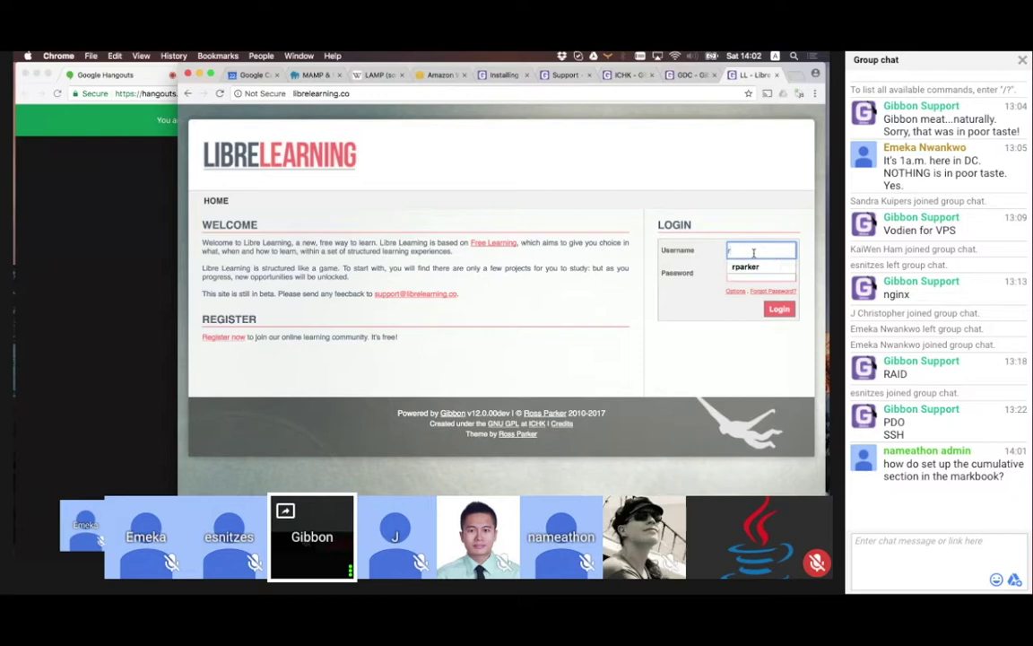
key(Tab)
text(•••••••••)
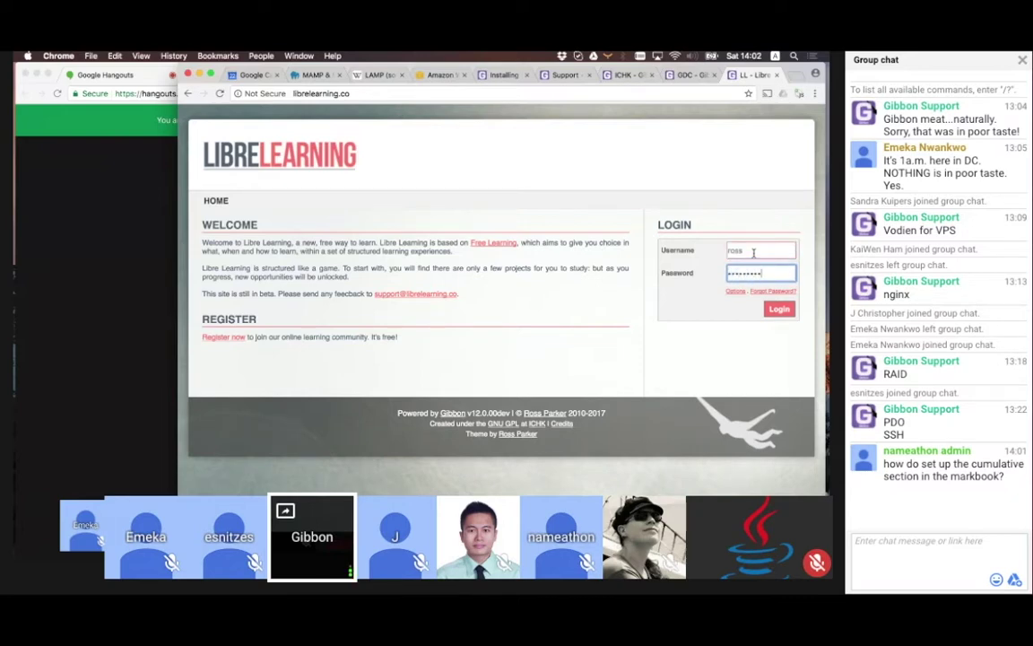
key(Return)
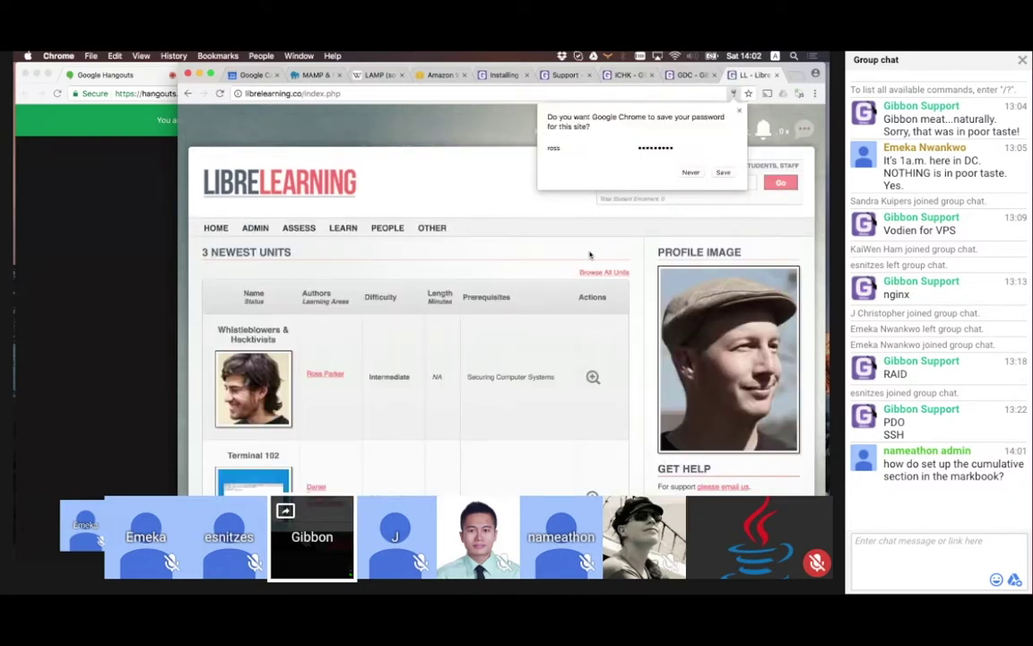
Open Learn > Free Learning and scroll down to the units prerequisite map
mouse_move(343, 227)
click(348, 278)
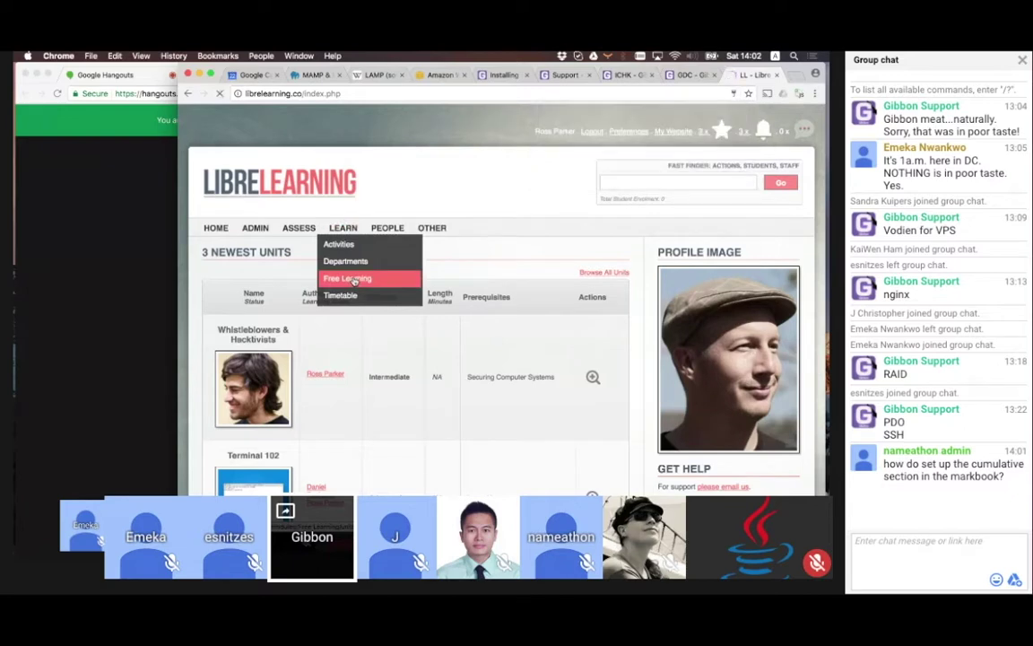
scroll(677, 428, down, 5)
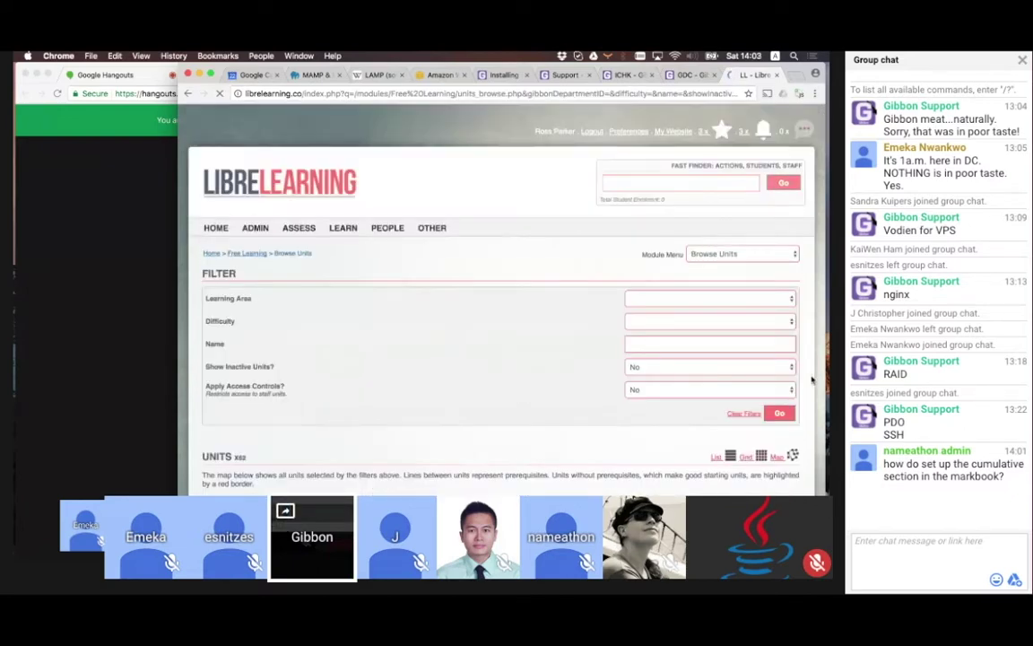
scroll(811, 381, down, 10)
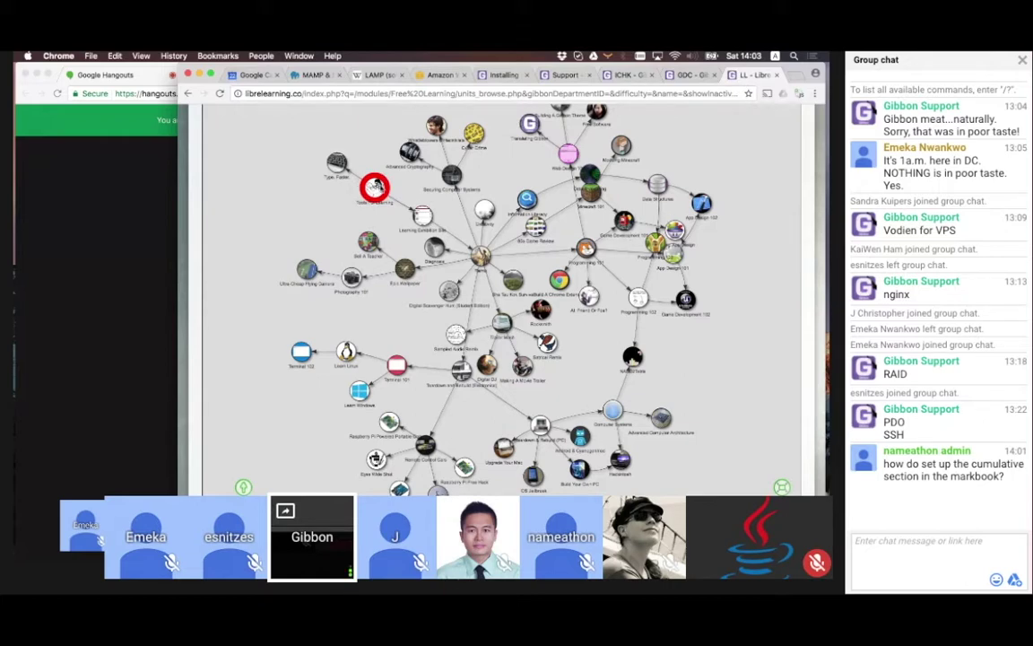
mouse_move(418, 204)
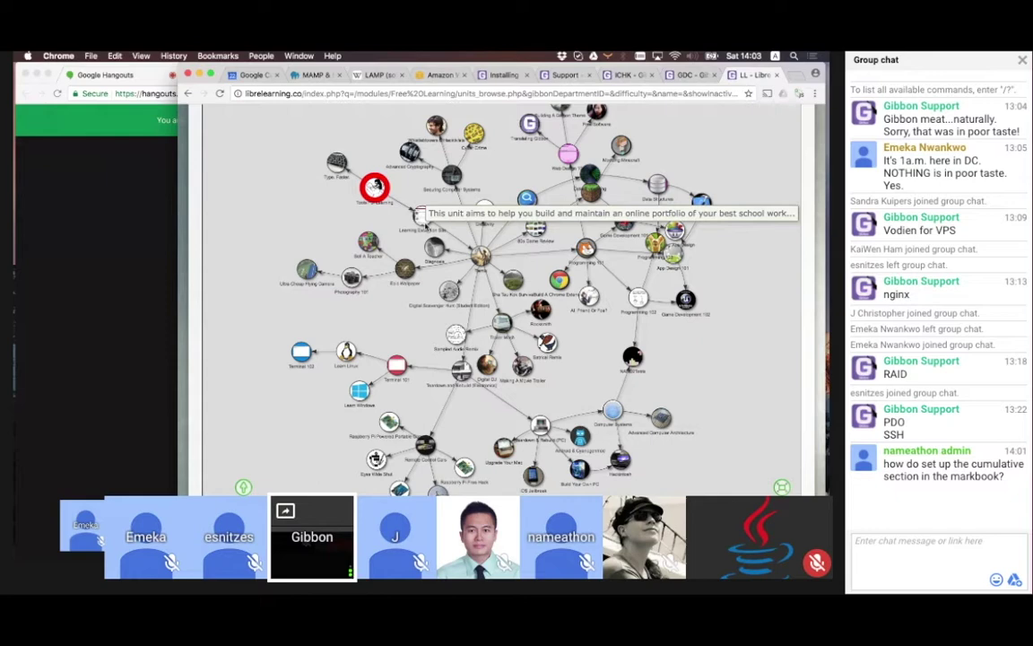
Load gorillapd.org in a new tab and sign in with a Google account
click(792, 76)
text(go)
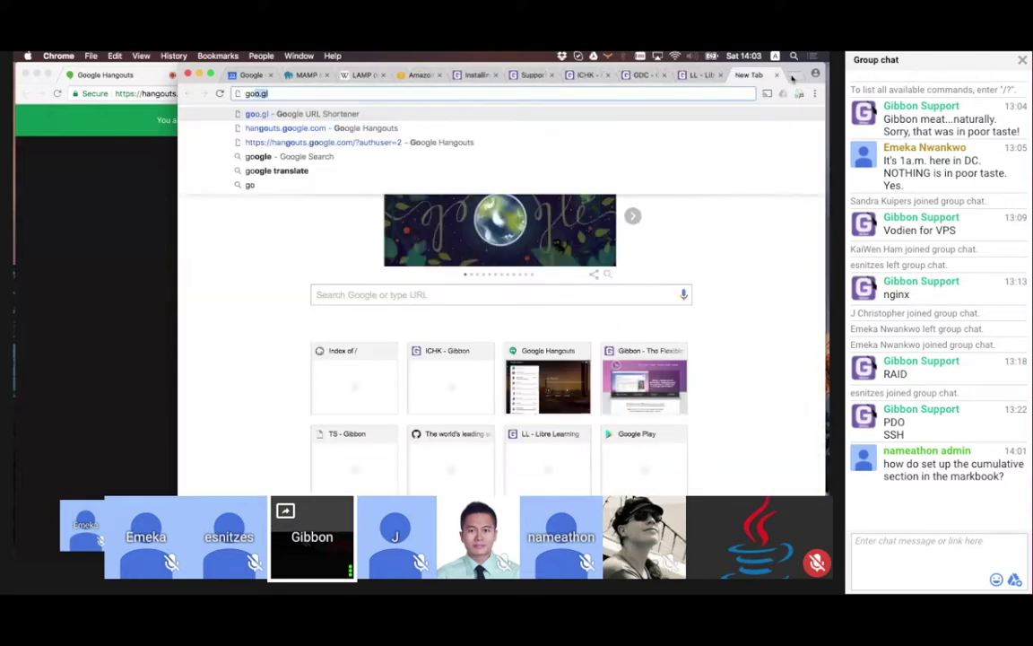
text(rillapod.org)
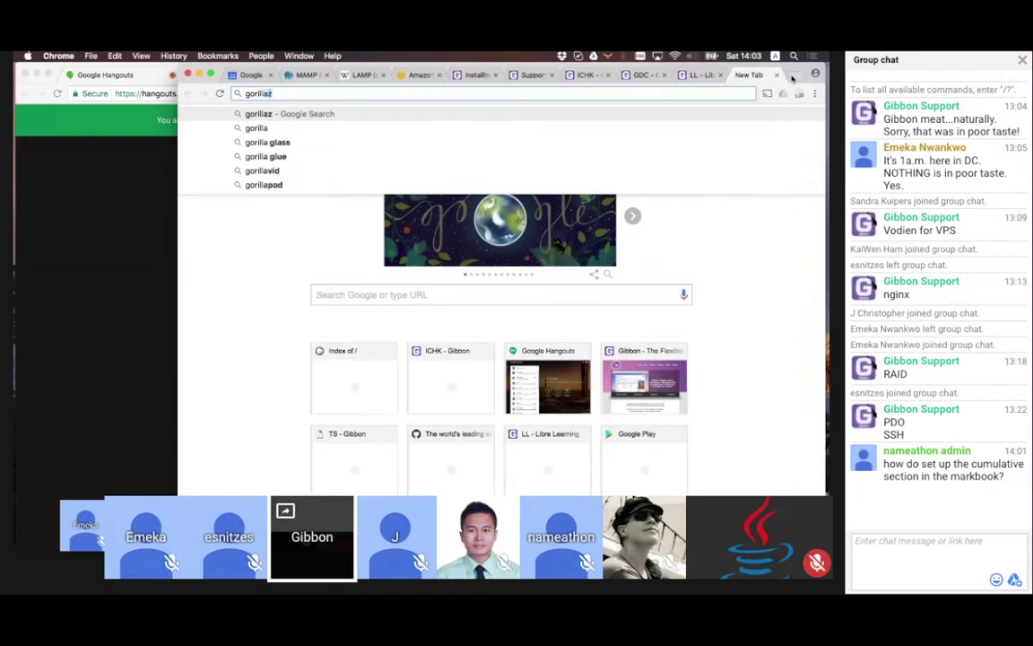
key(Return)
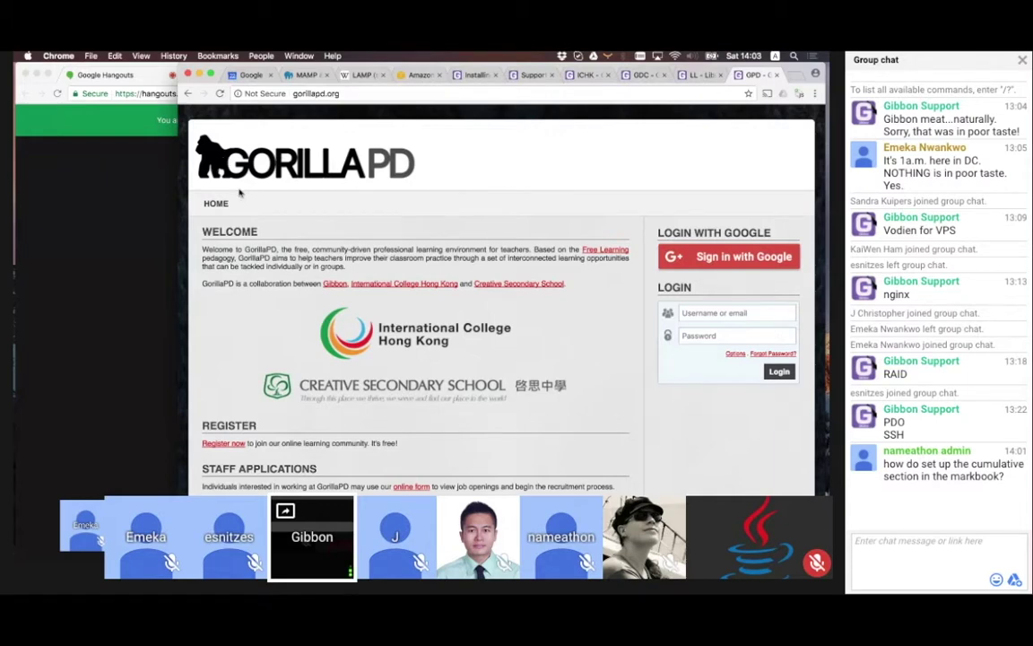
click(718, 263)
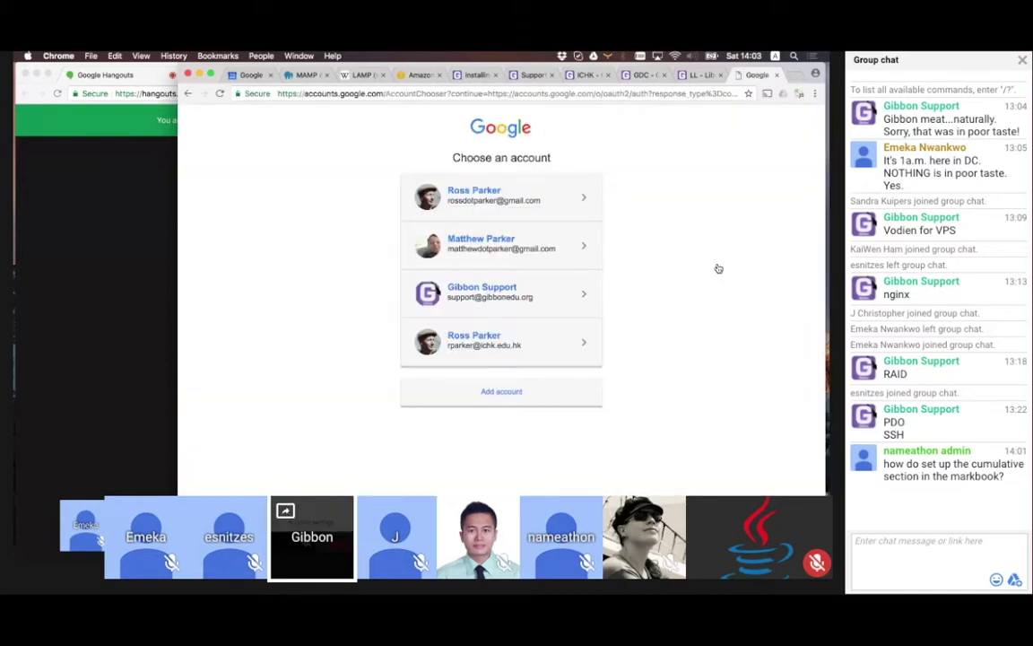
click(505, 197)
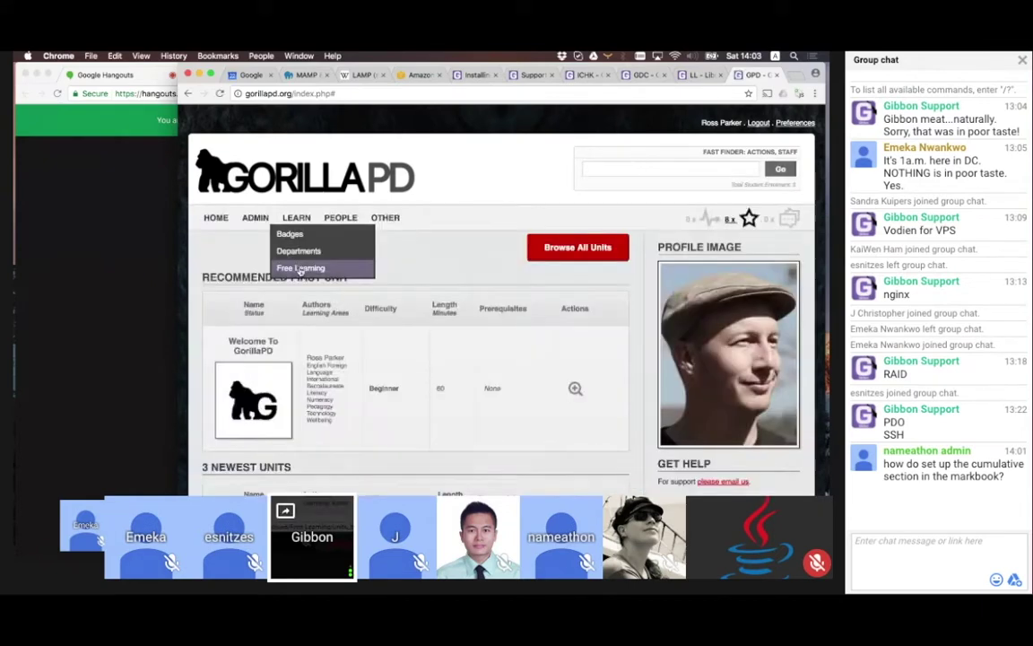
Open the Free Learning unit browser and display the units as a map
click(289, 265)
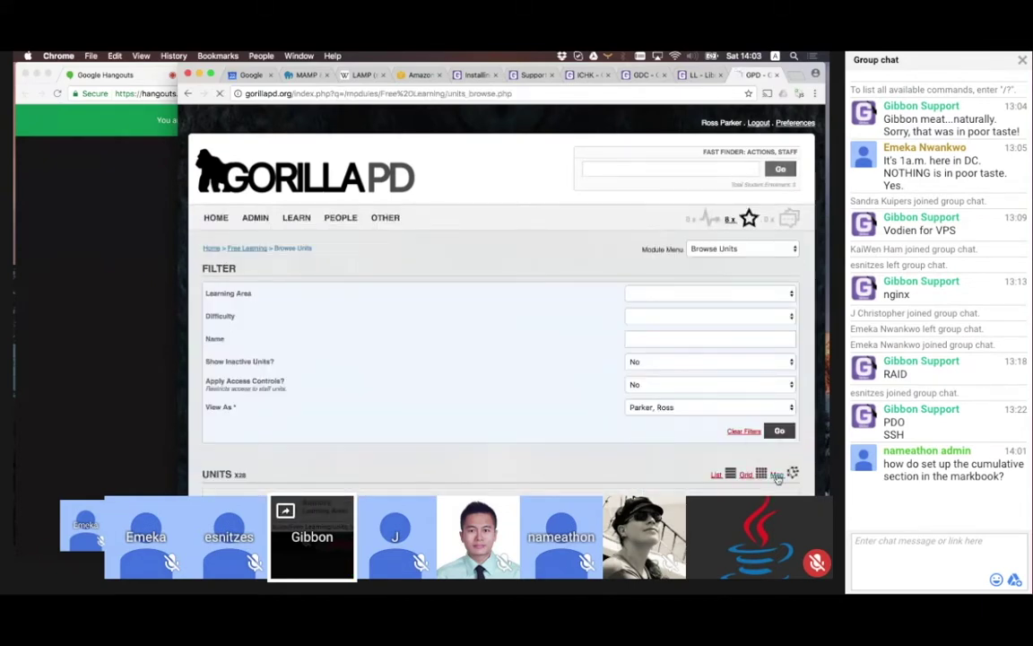
click(779, 431)
scroll(800, 439, down, 5)
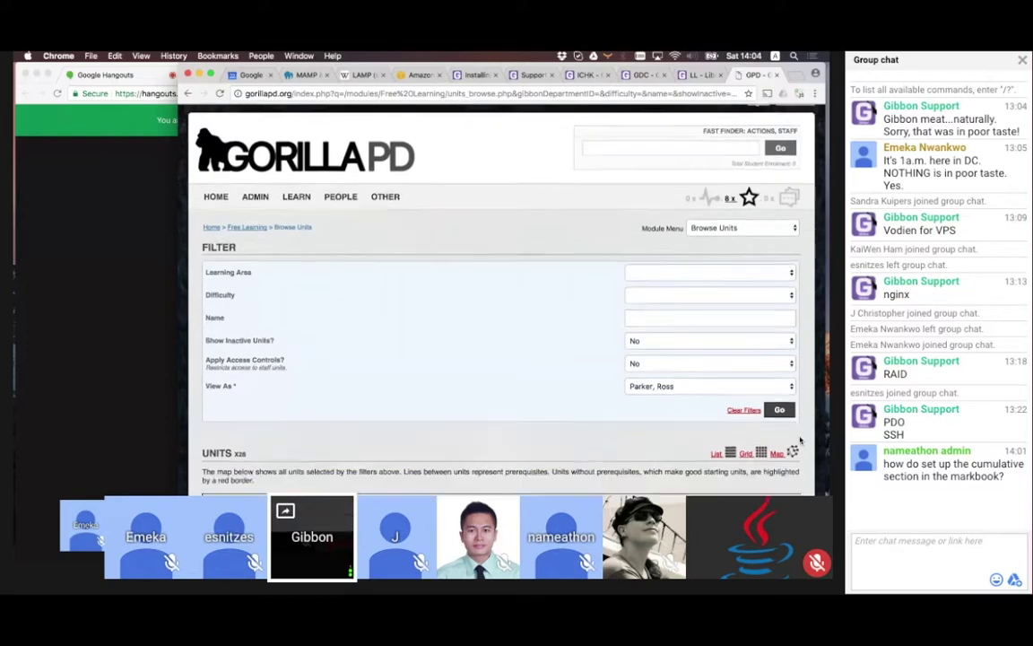
scroll(801, 439, up, 2)
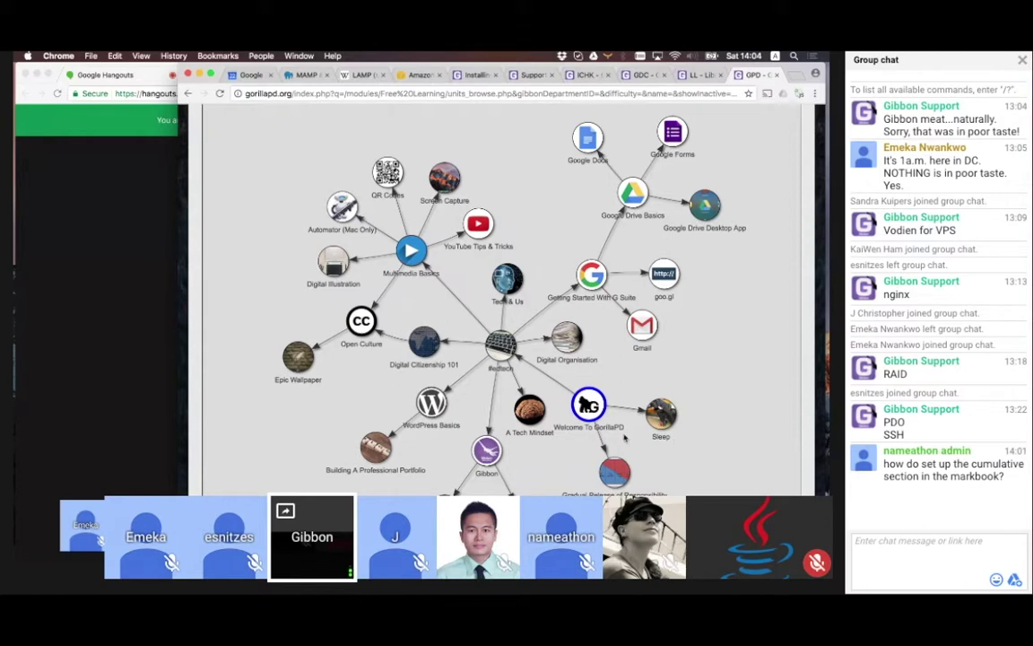
scroll(625, 437, up, 5)
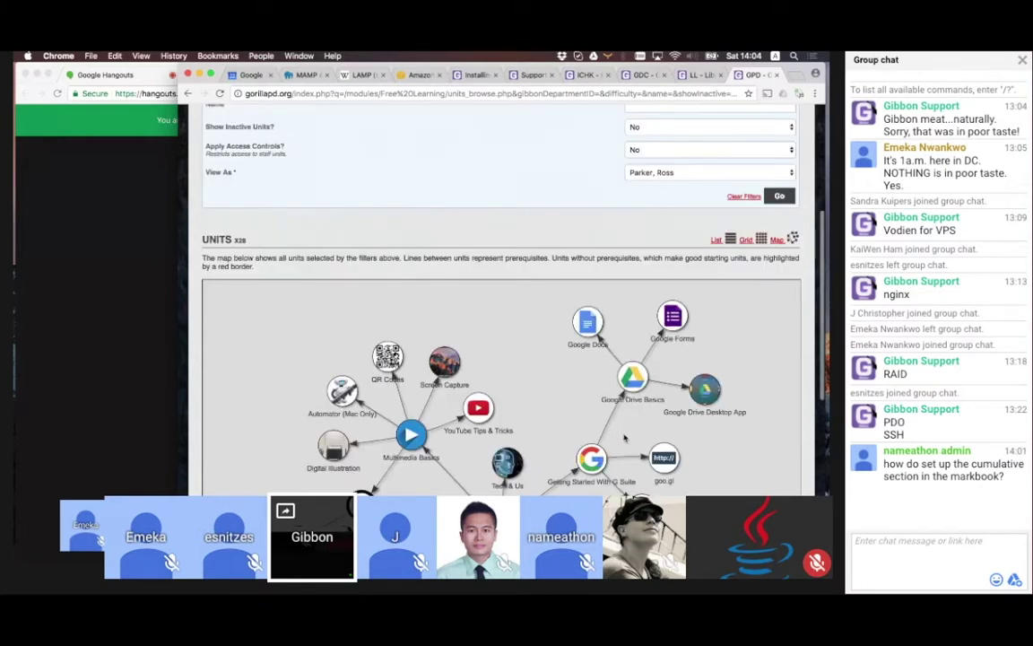
scroll(625, 437, up, 2)
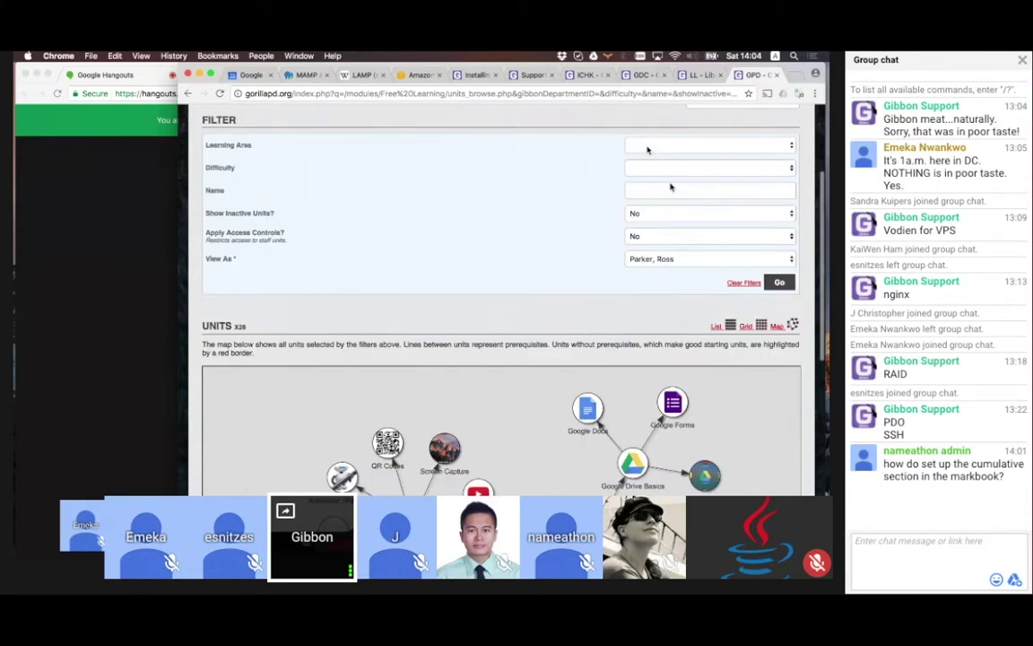
click(653, 146)
click(659, 164)
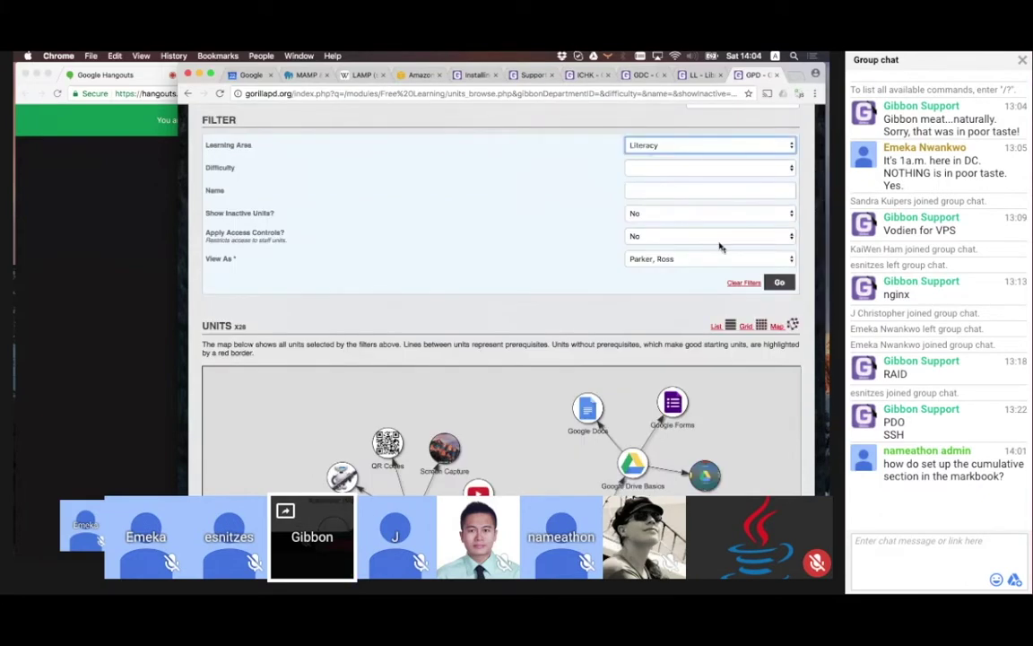
click(774, 283)
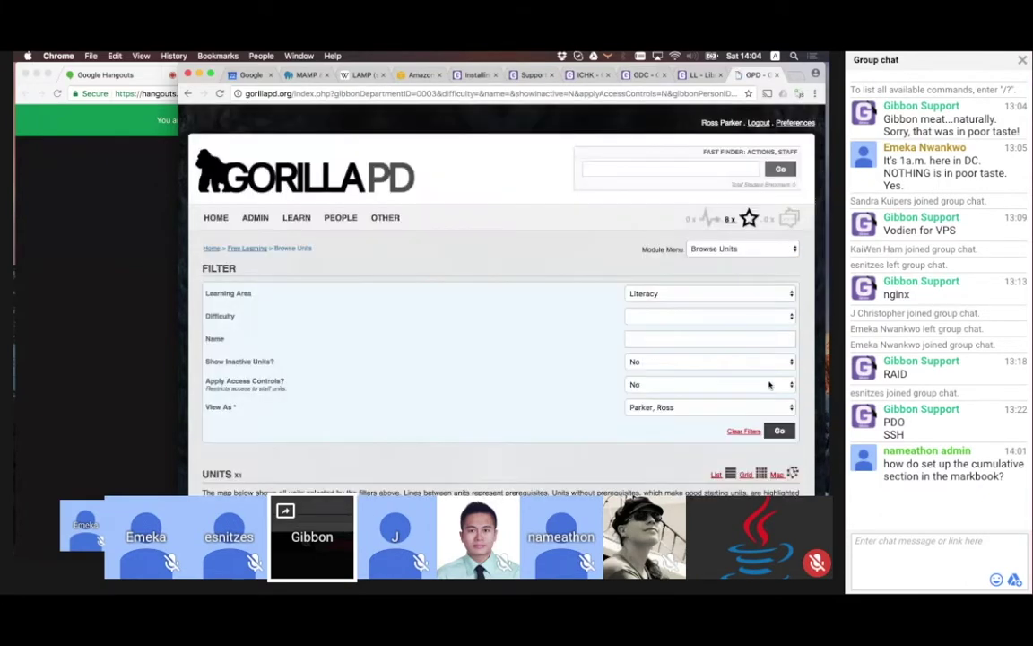
scroll(769, 386, down, 10)
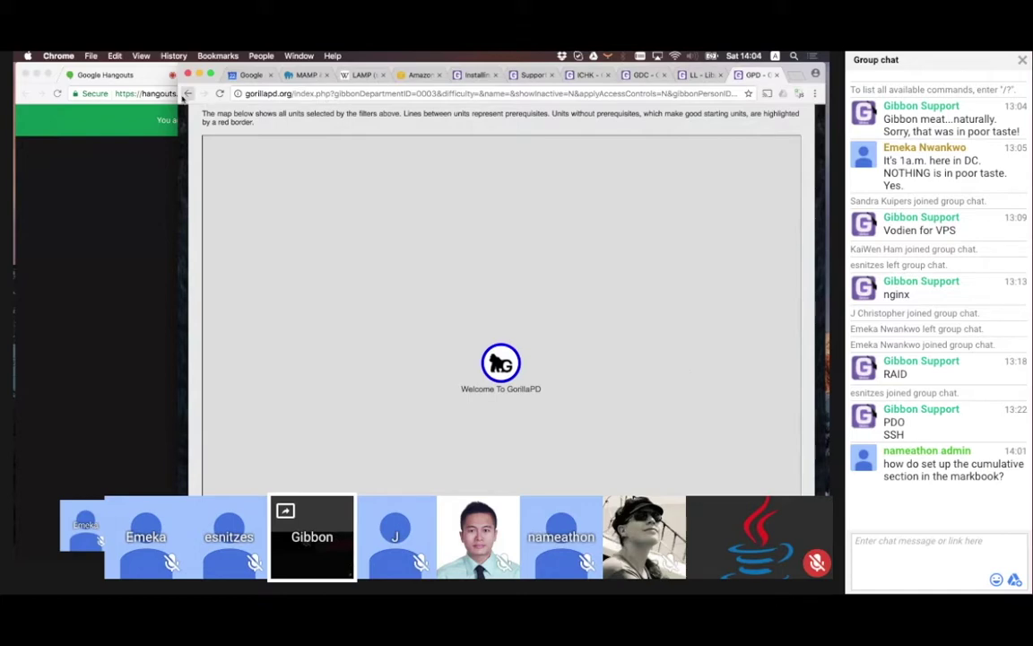
click(186, 94)
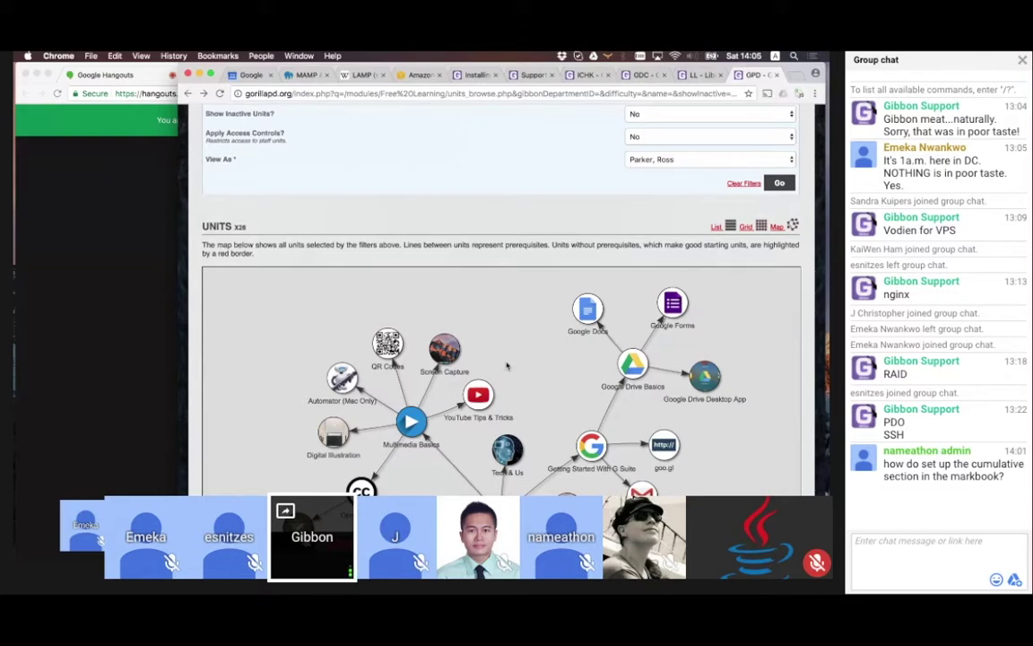
Move the Hangouts window far left, then switch to the GorillaPD tab and scroll its unit network
click(132, 286)
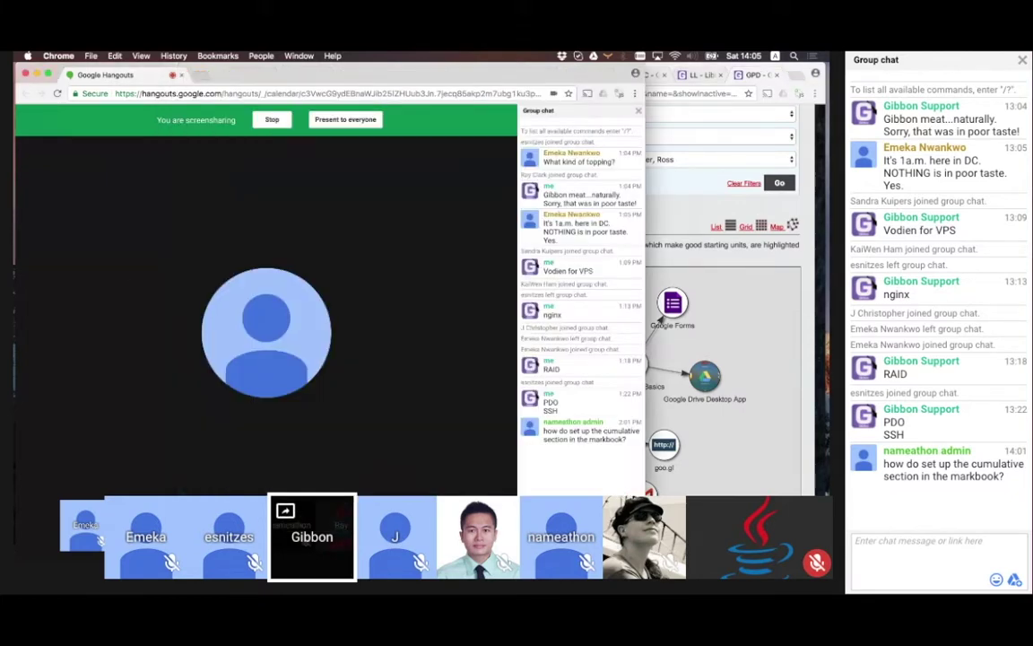
drag(467, 74, 49, 59)
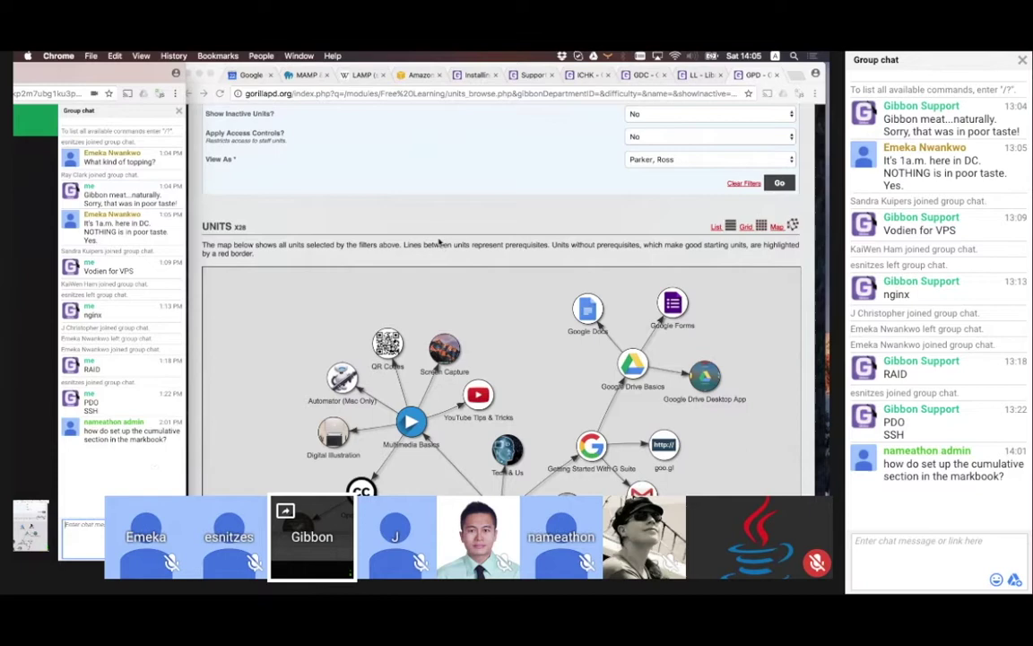
click(696, 75)
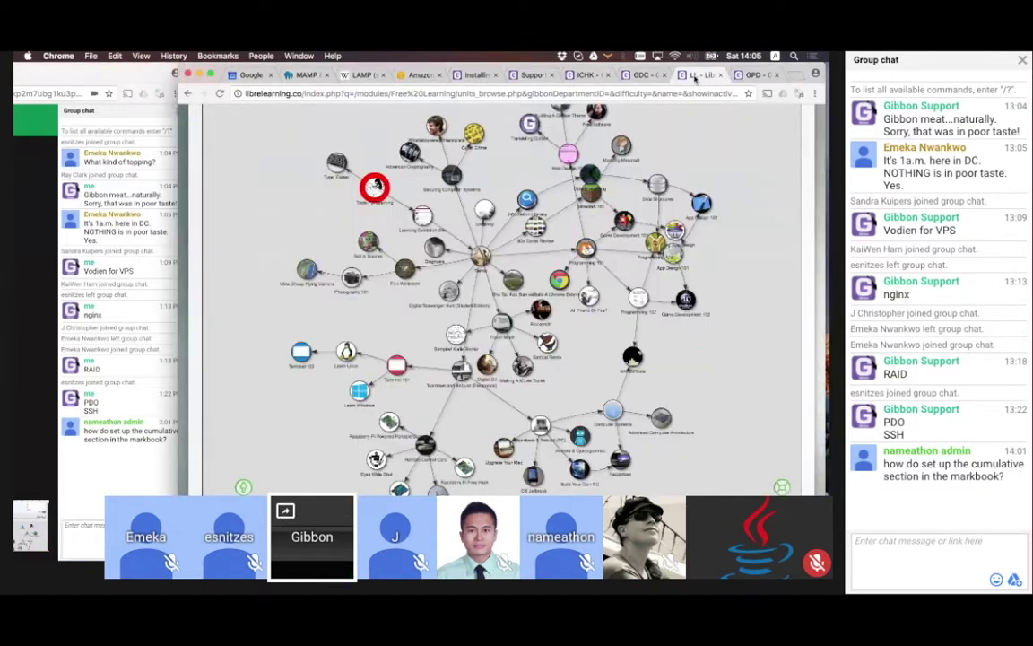
click(642, 76)
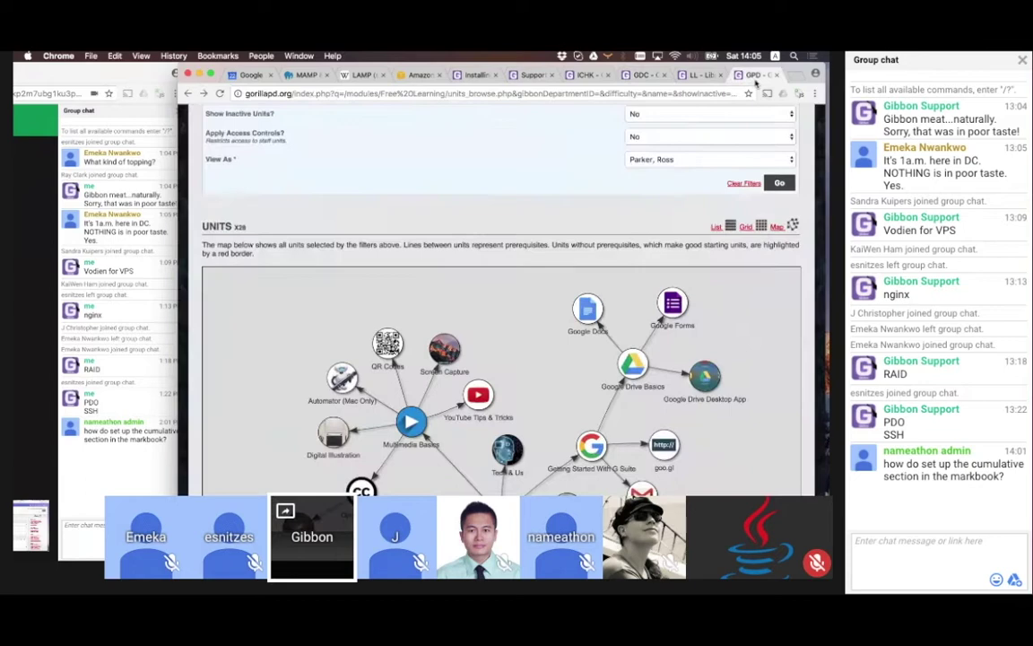
click(754, 77)
scroll(478, 409, down, 5)
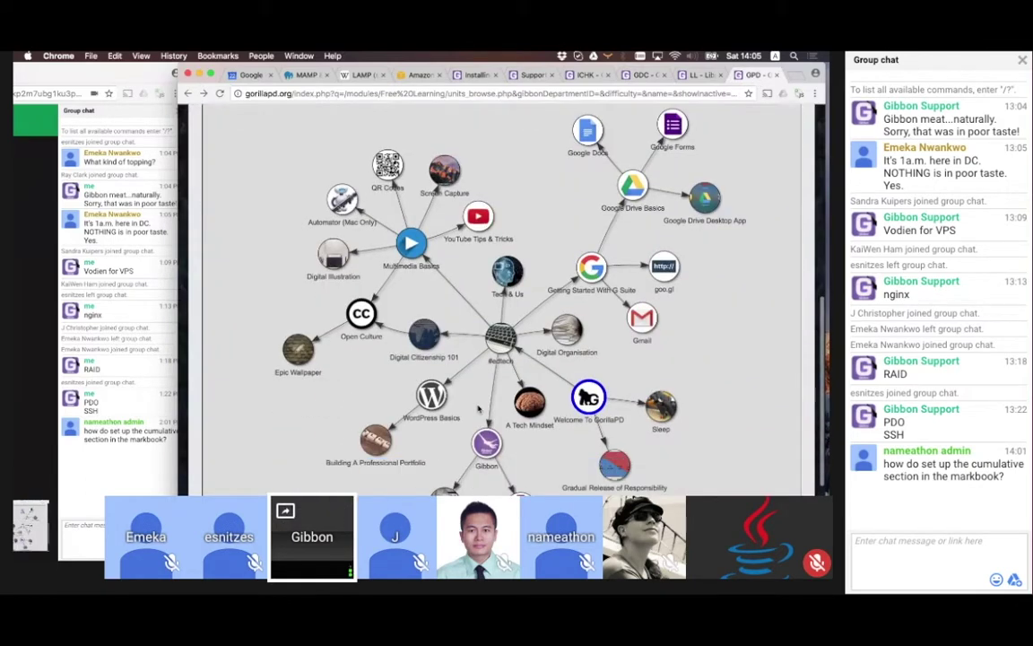
scroll(478, 409, down, 1)
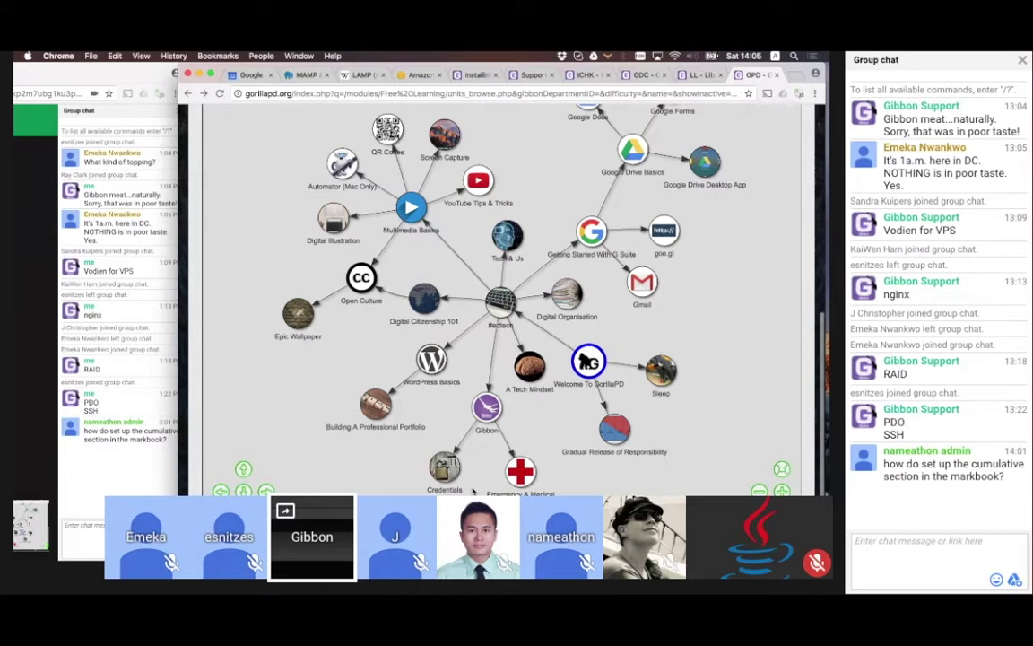
scroll(473, 491, up, 1)
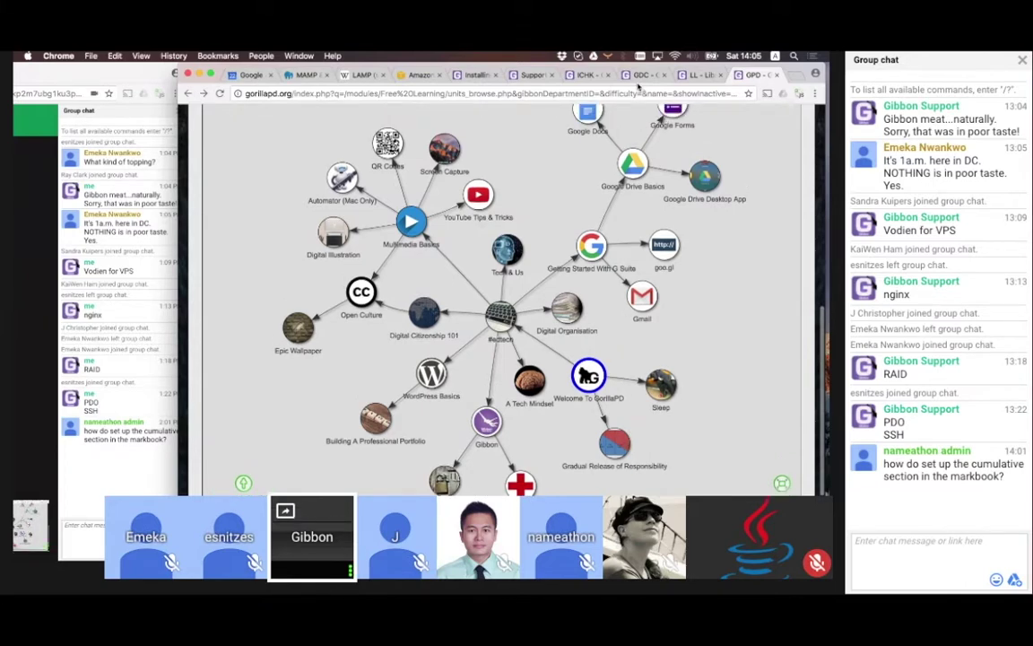
In System Admin, make Percentage the Default Assessment Scale and save
click(641, 76)
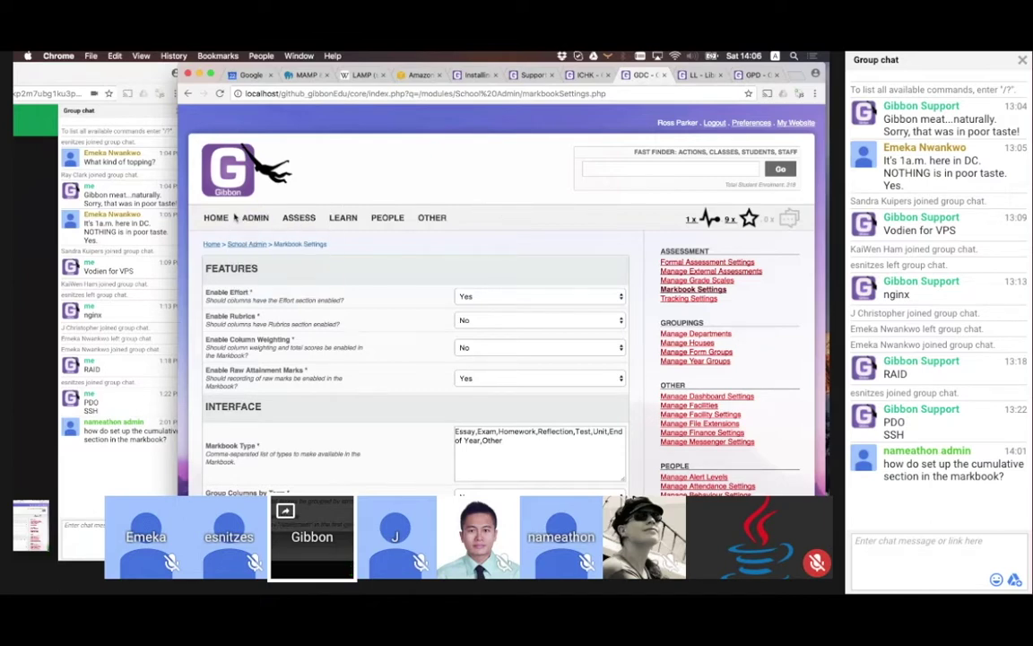
mouse_move(255, 217)
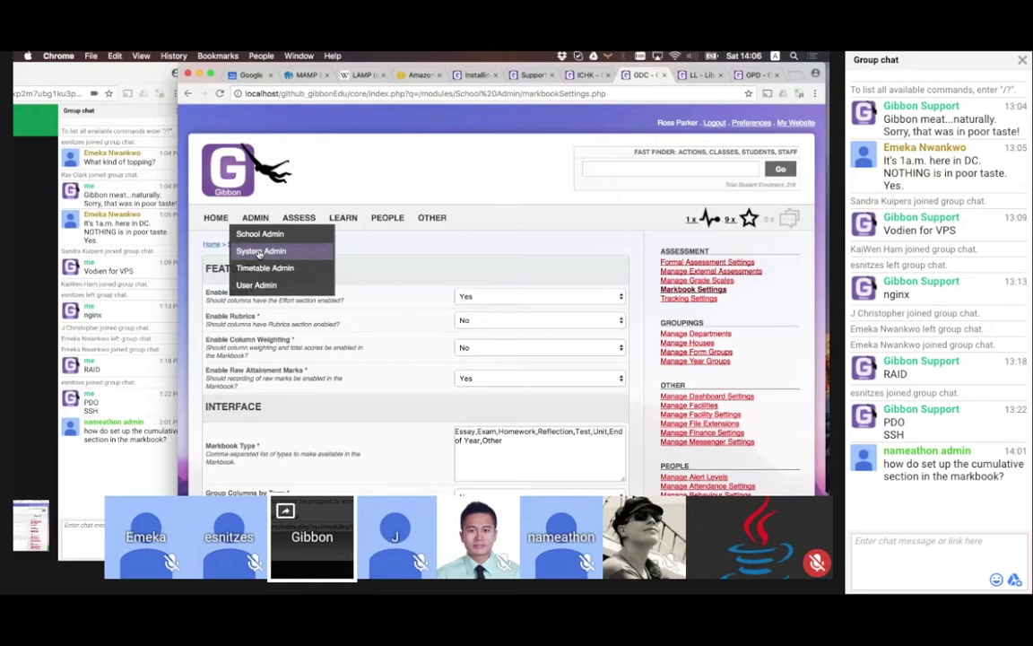
click(259, 254)
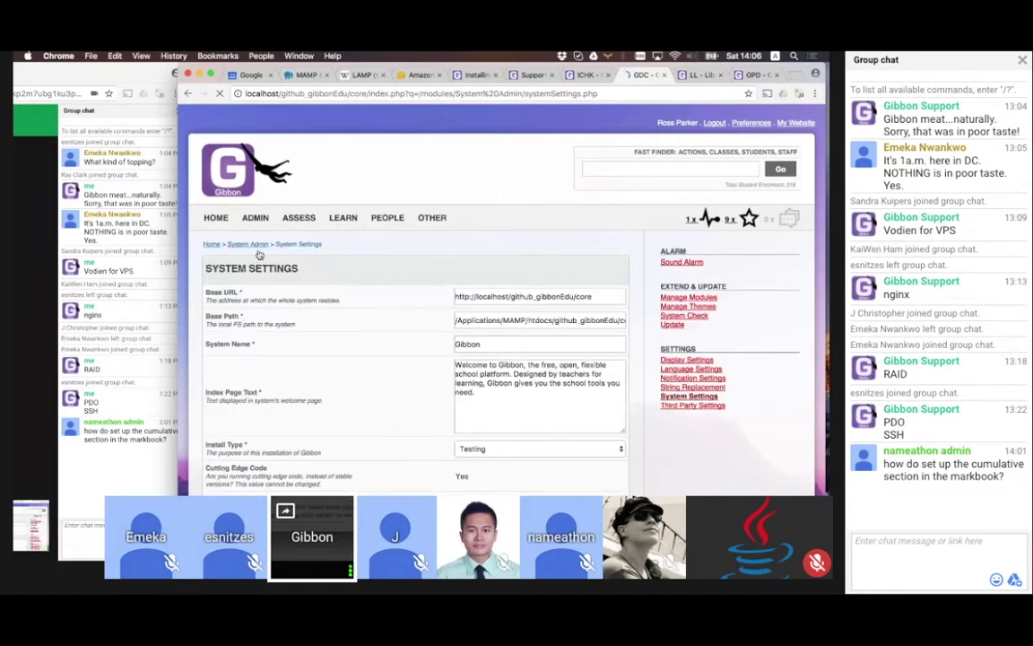
scroll(338, 414, down, 15)
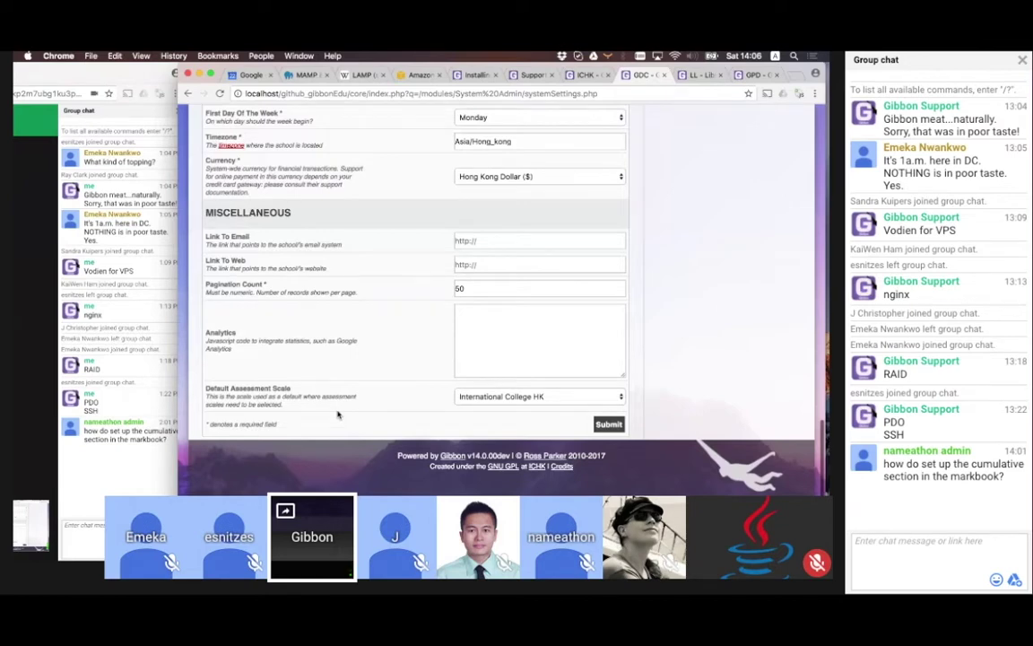
scroll(486, 425, up, 1)
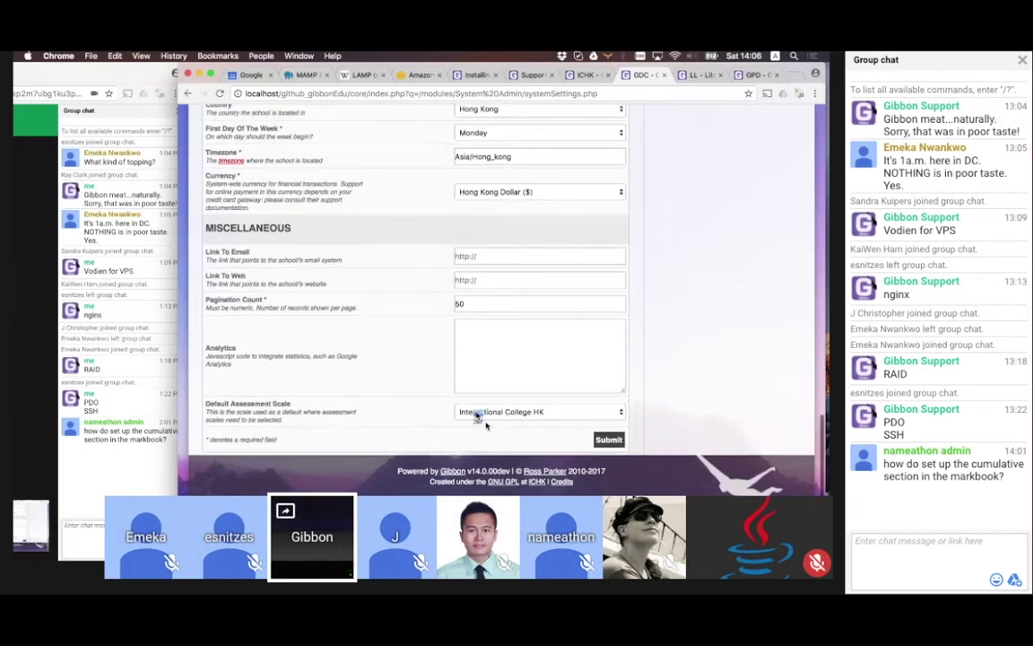
click(485, 425)
click(485, 377)
click(608, 439)
scroll(287, 426, down, 10)
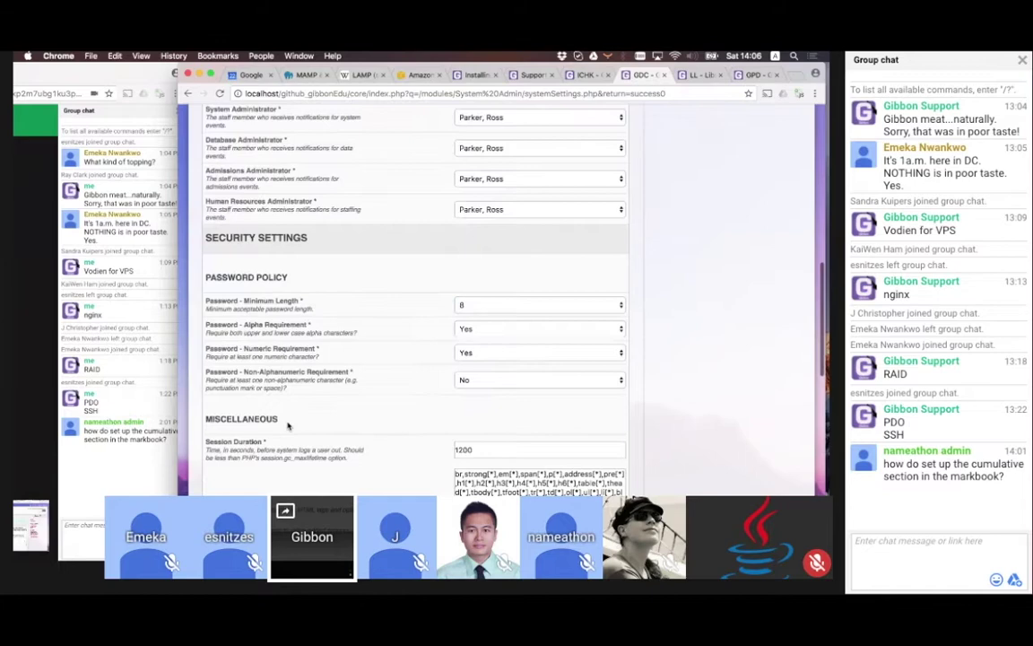
scroll(287, 426, down, 5)
scroll(323, 359, up, 10)
scroll(355, 265, up, 10)
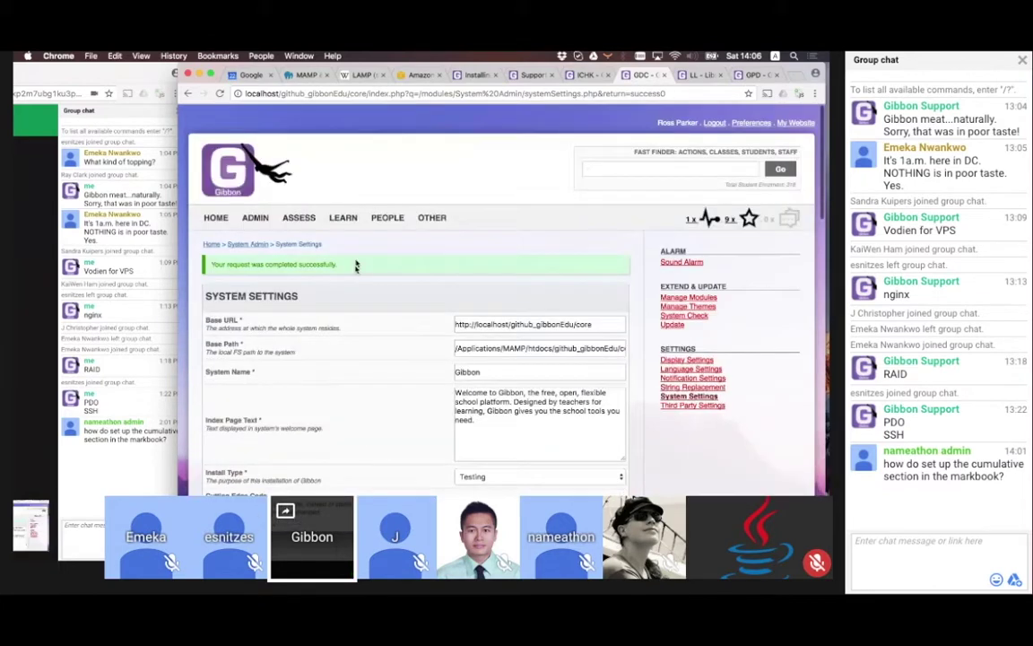
In Markbook Settings, set Column Weighting and Group Columns by Term to Yes, and save
mouse_move(235, 219)
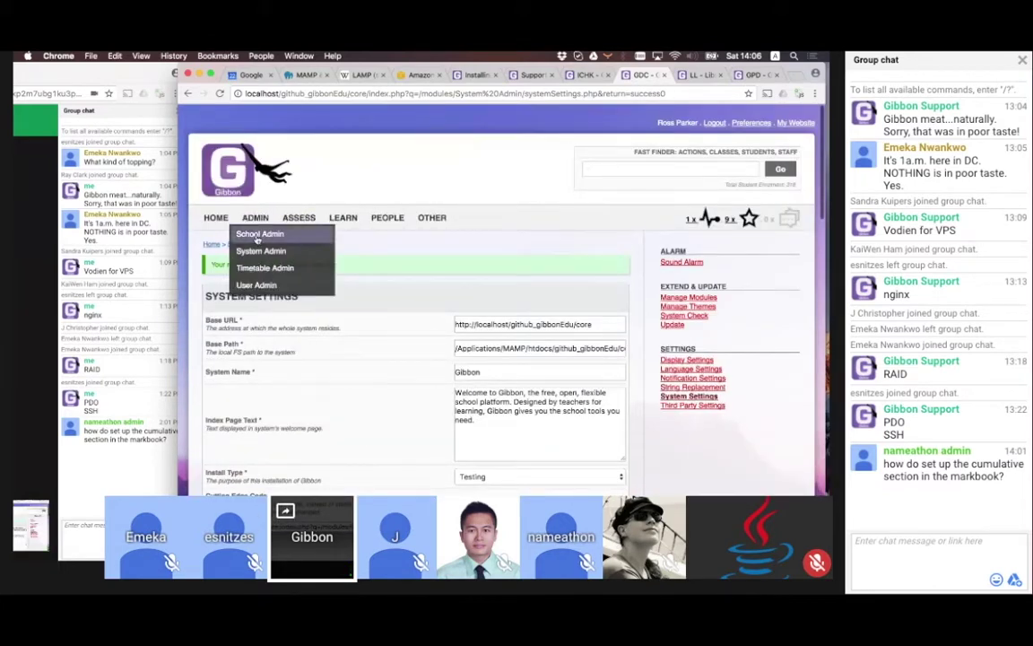
click(258, 235)
click(689, 290)
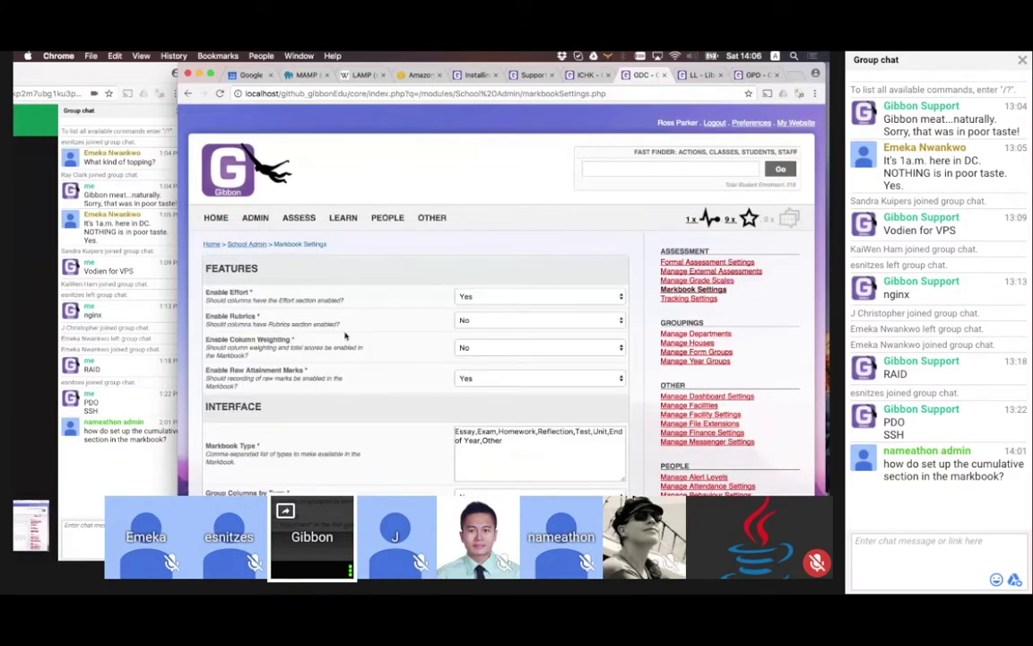
click(526, 353)
click(480, 344)
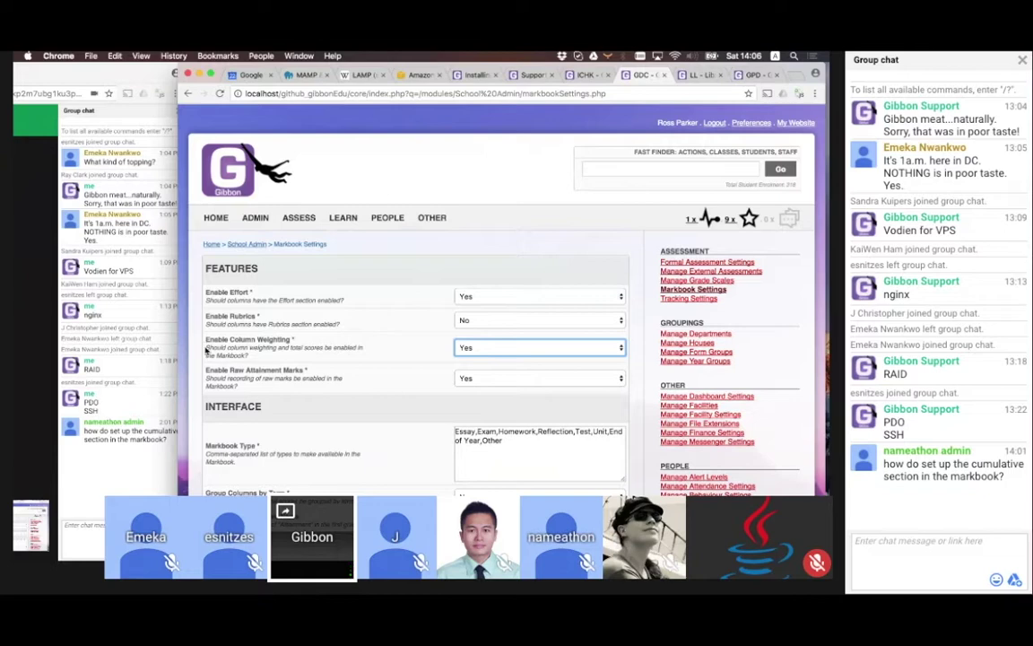
scroll(404, 364, down, 2)
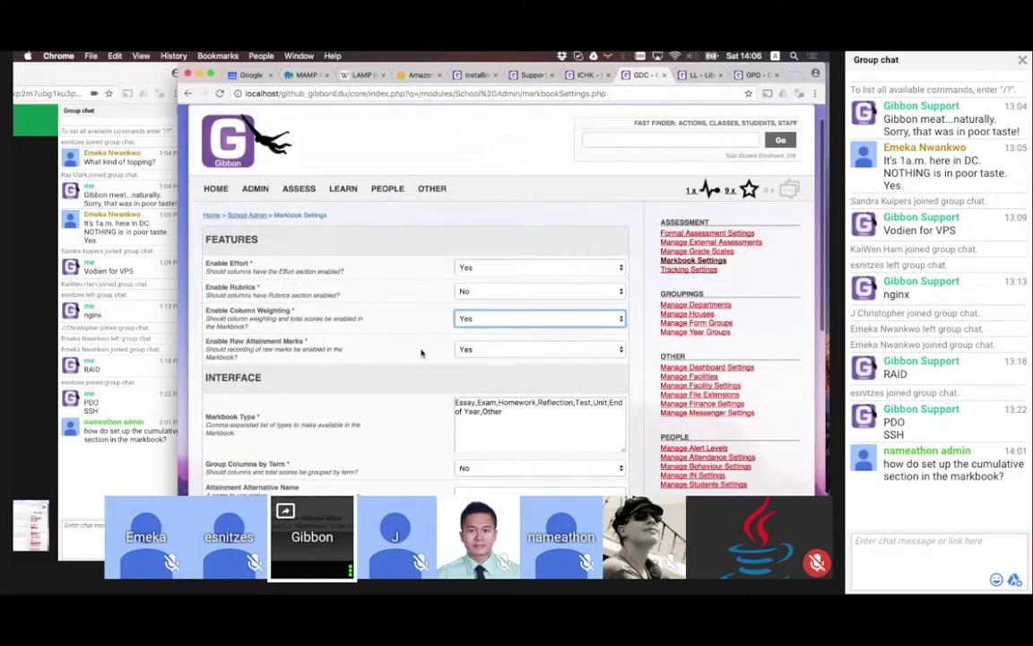
scroll(381, 364, down, 3)
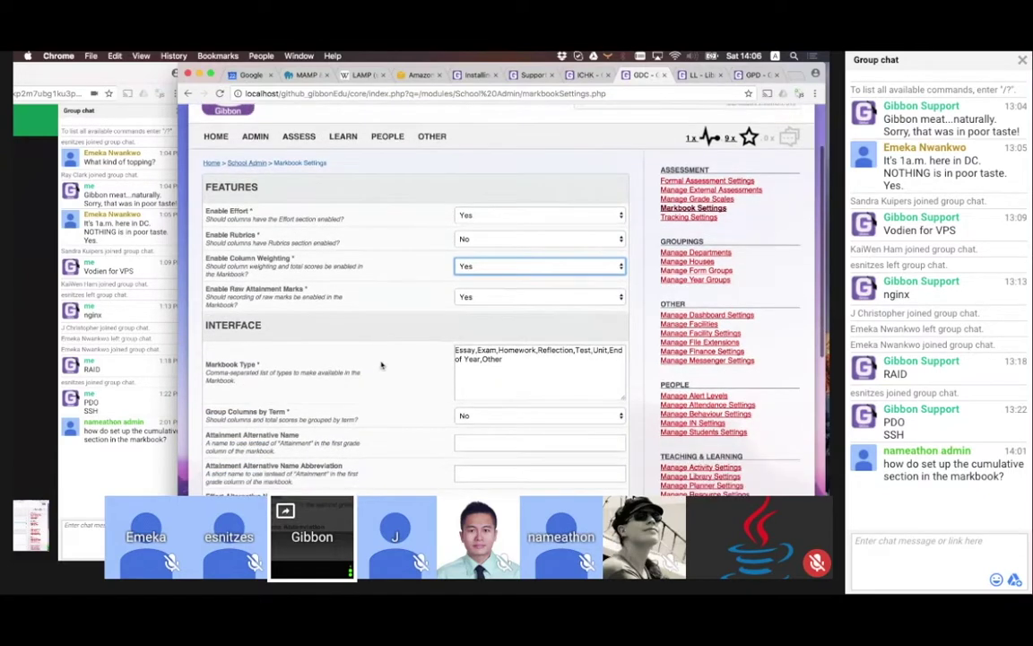
scroll(381, 365, down, 2)
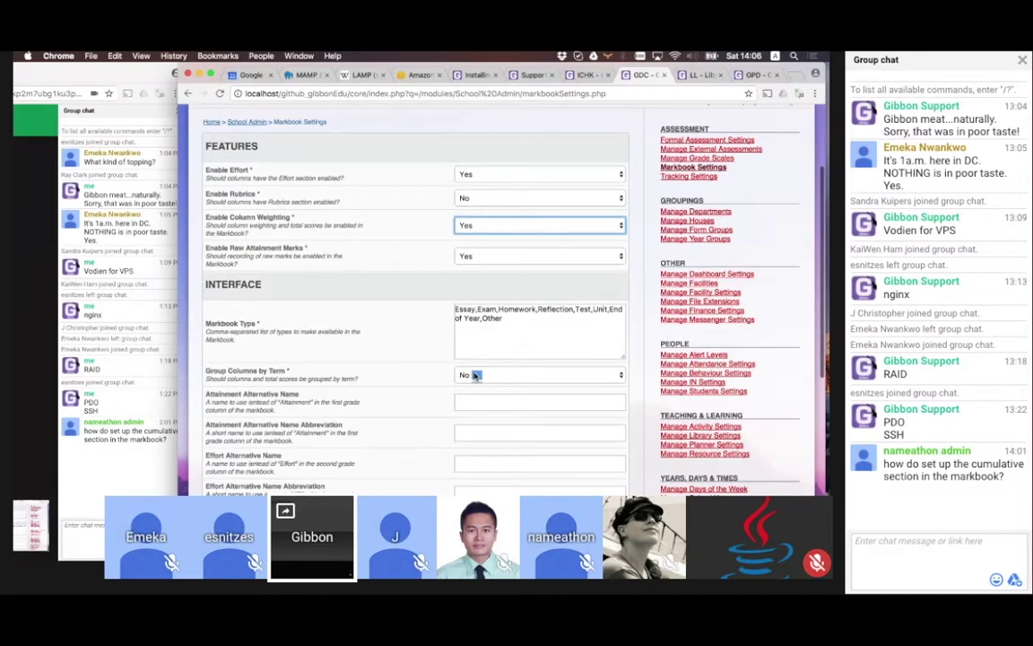
click(470, 375)
click(538, 376)
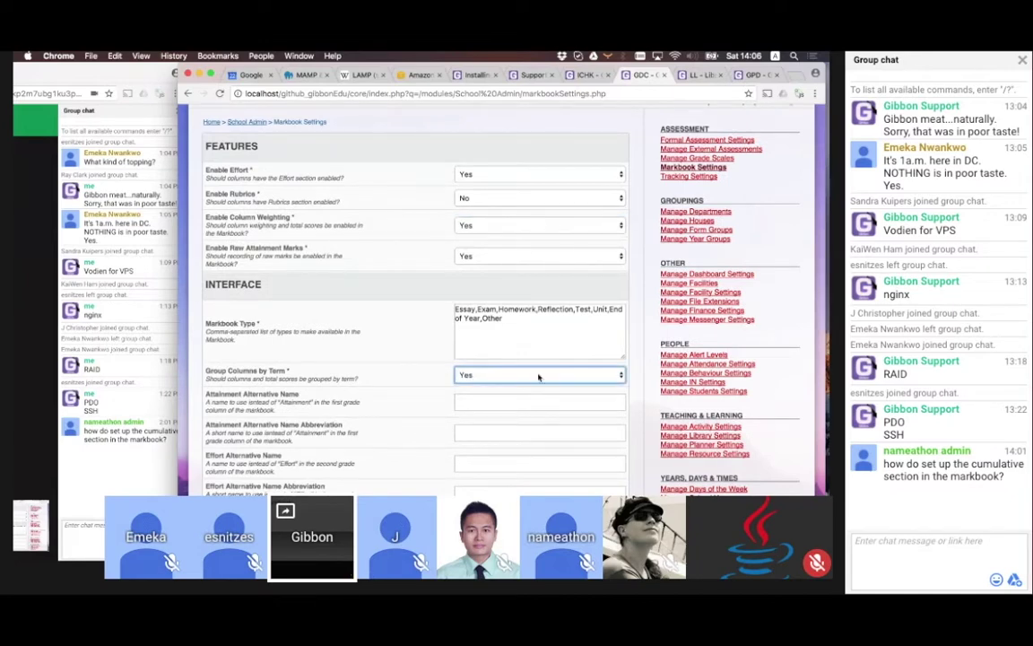
scroll(411, 390, down, 10)
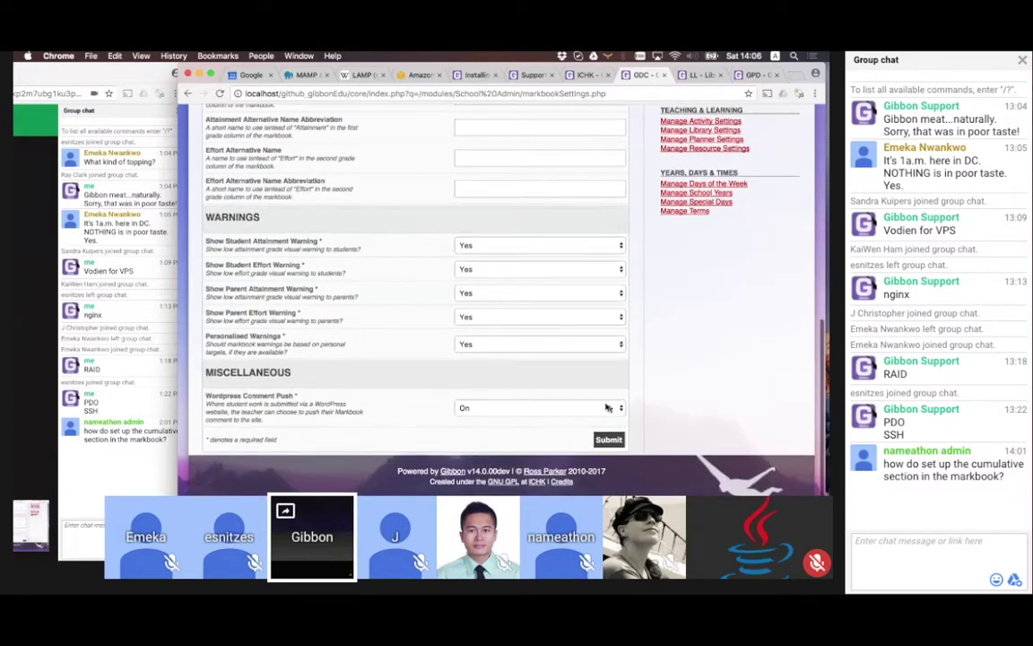
click(608, 439)
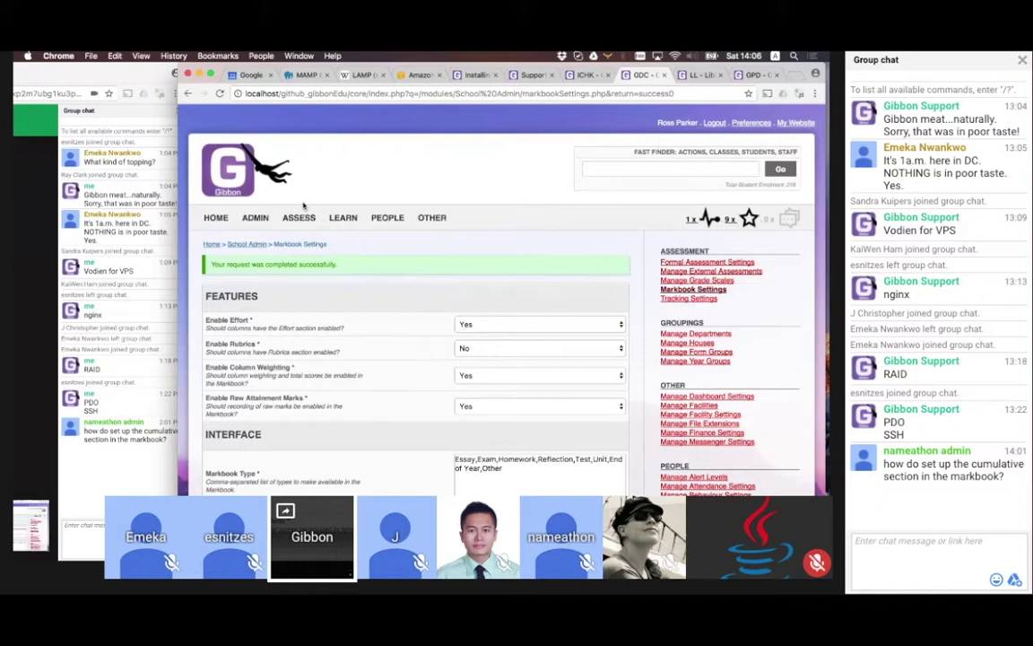
Open the SLT.1 markbook filtered to show All Terms
mouse_move(298, 218)
click(293, 267)
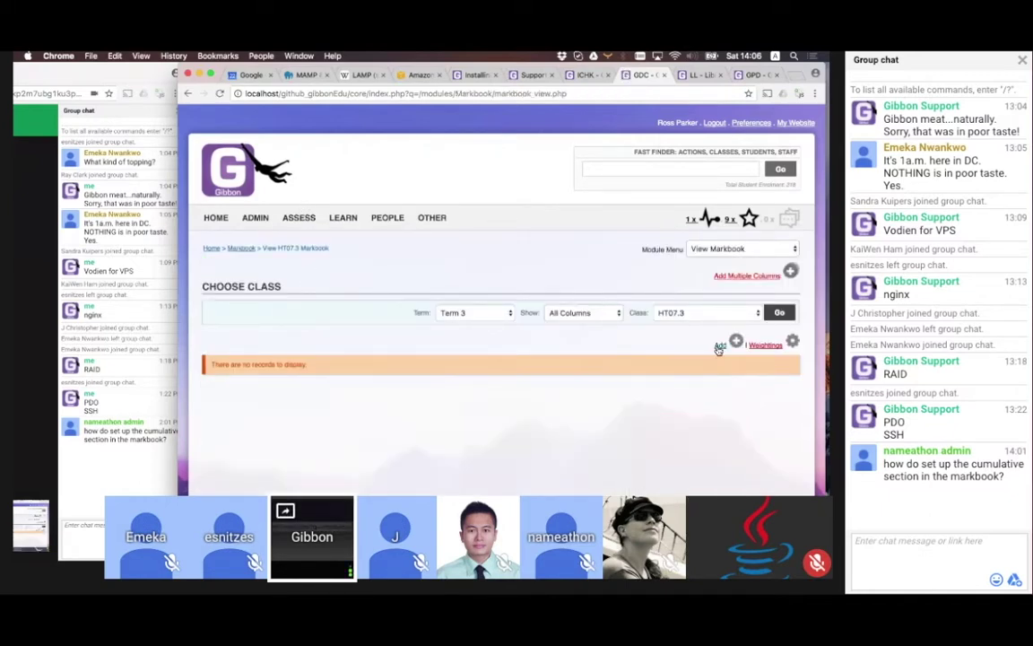
click(686, 312)
click(779, 313)
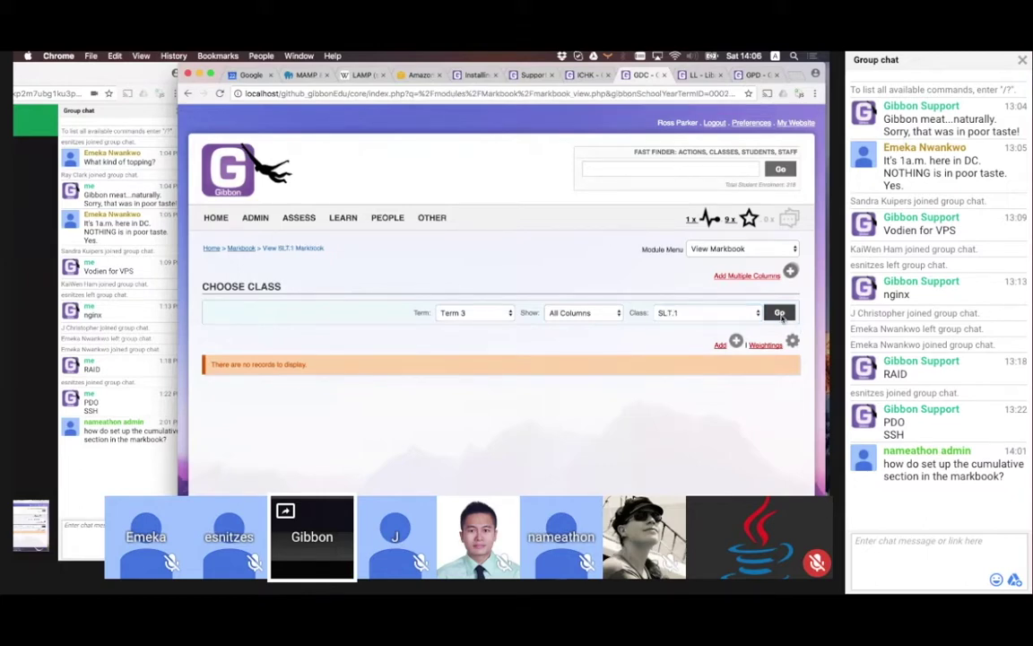
click(474, 313)
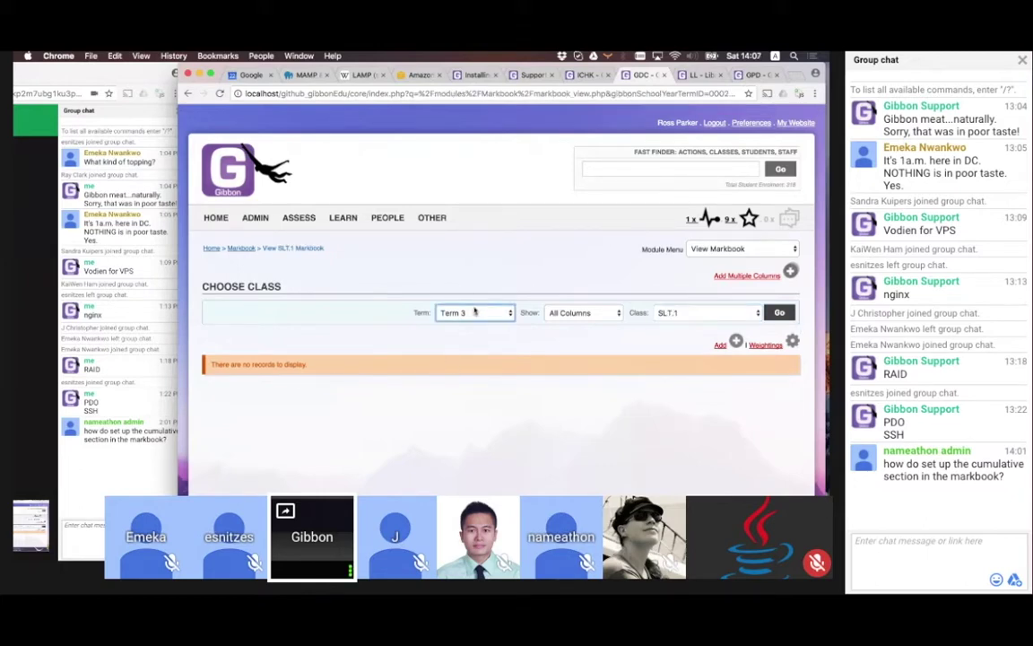
click(475, 313)
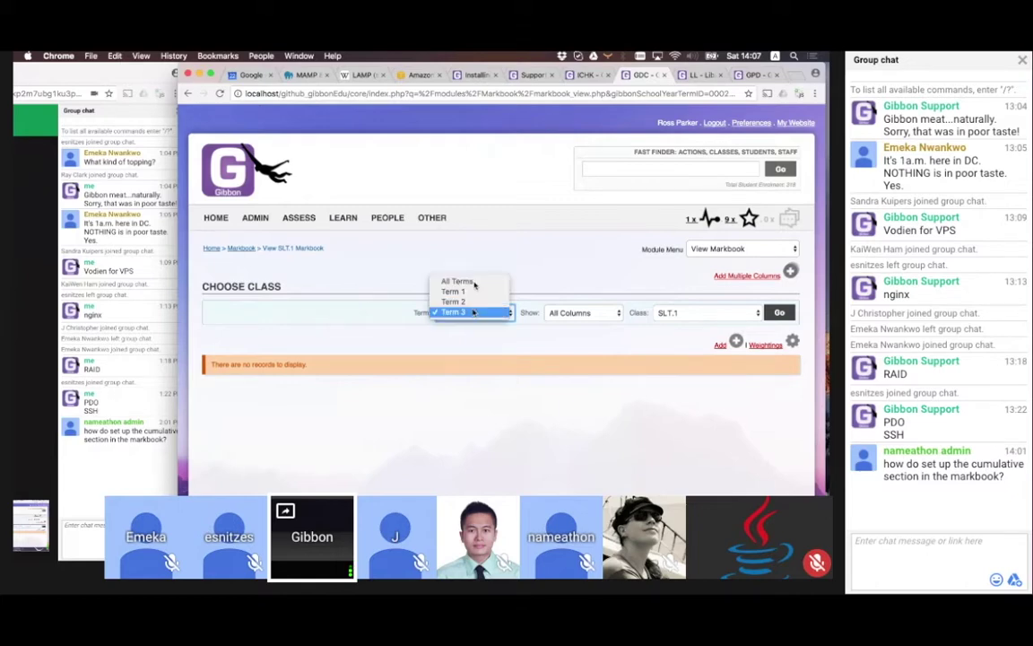
click(475, 279)
click(789, 312)
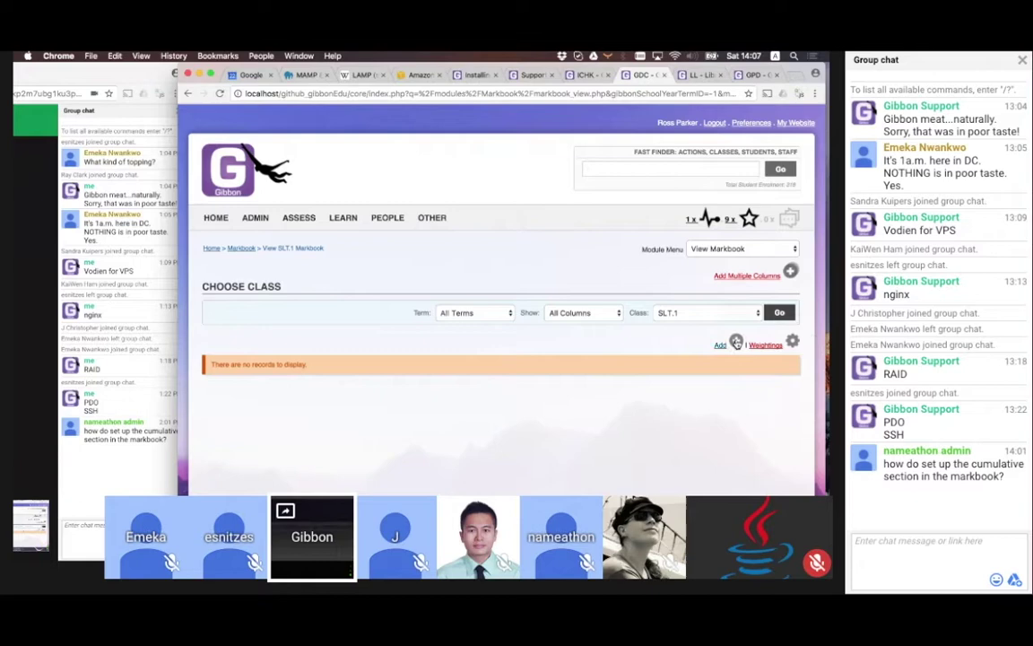
Start a new column named 'Test Assignme' with description 'Te' and type Essay
click(721, 345)
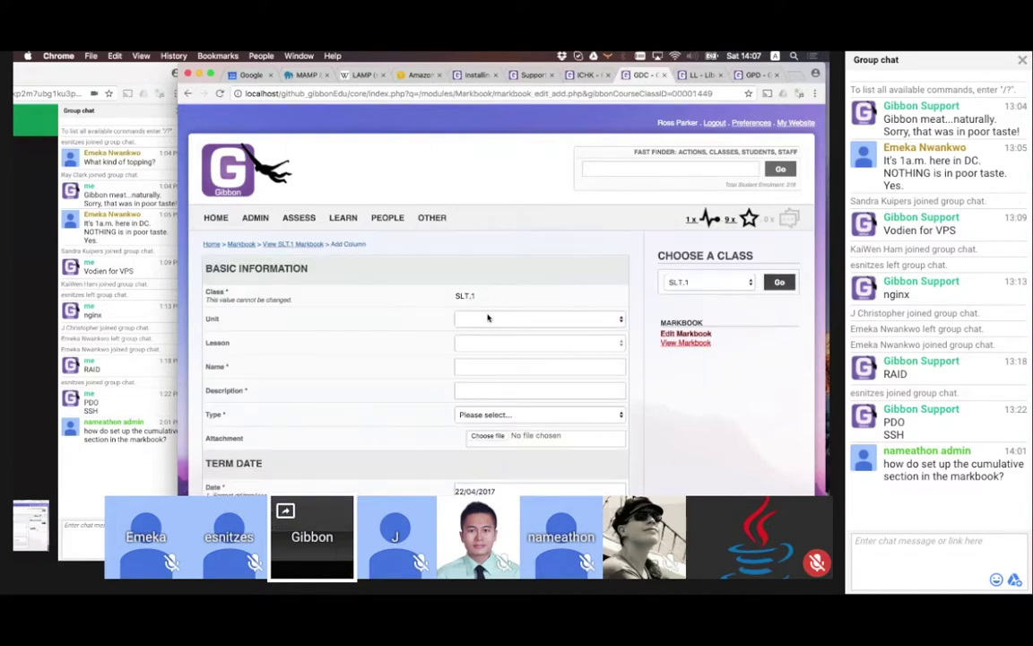
click(475, 367)
text(Te)
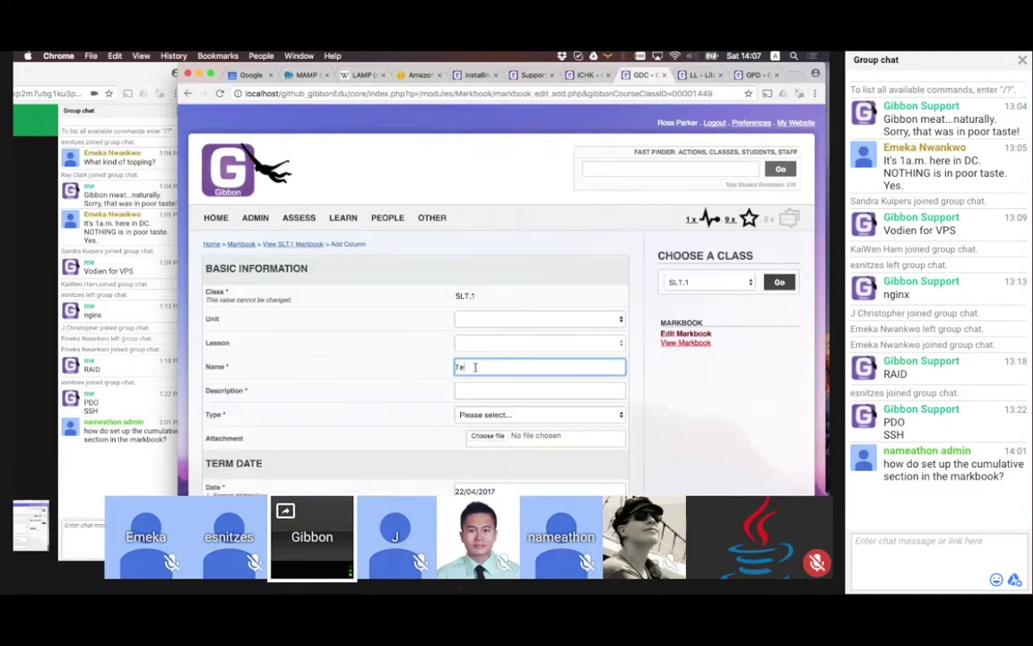
text(st Assignment)
click(469, 392)
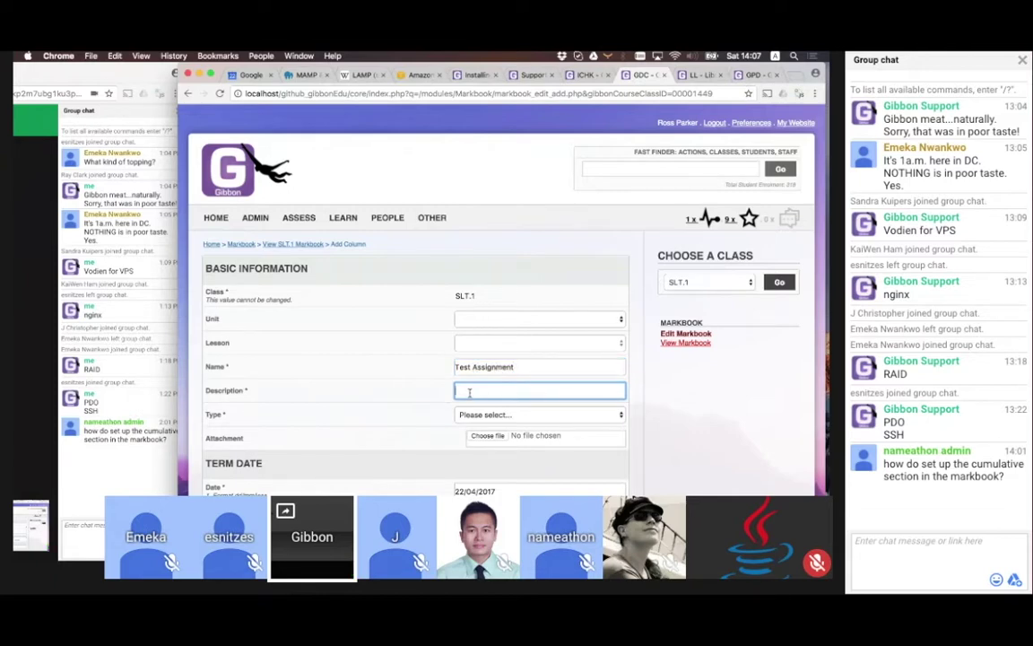
text(Test)
click(499, 420)
click(428, 420)
scroll(431, 424, down, 5)
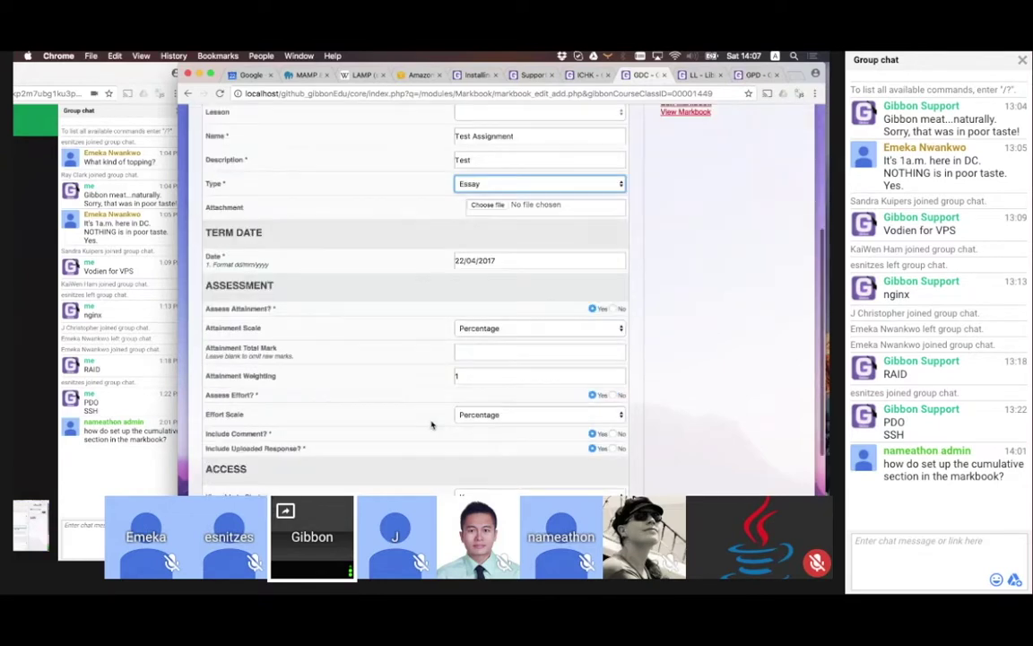
scroll(432, 424, down, 2)
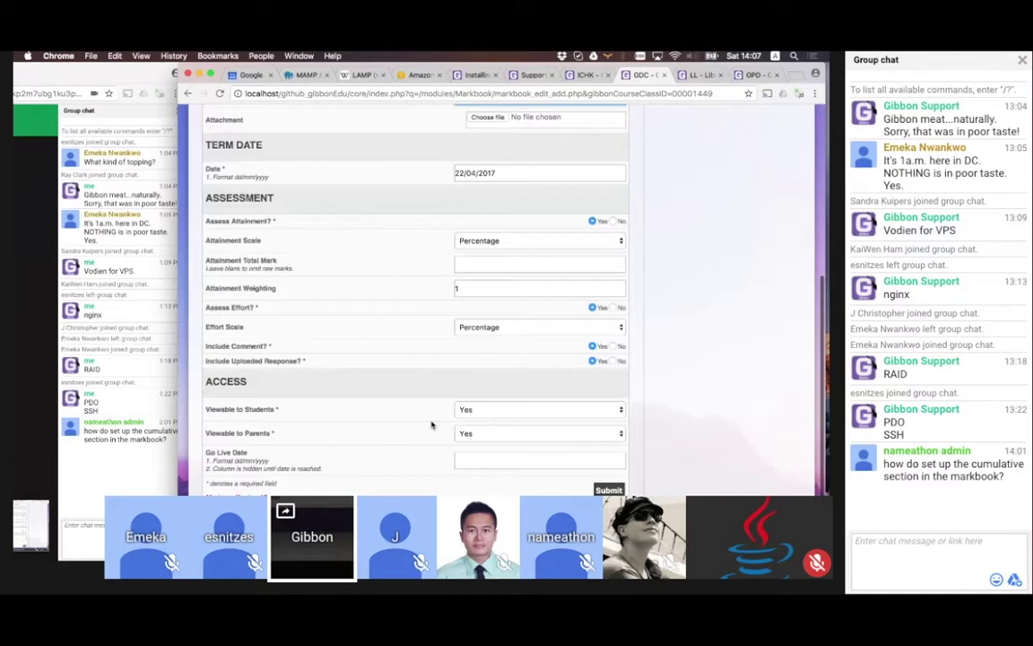
scroll(481, 255, up, 1)
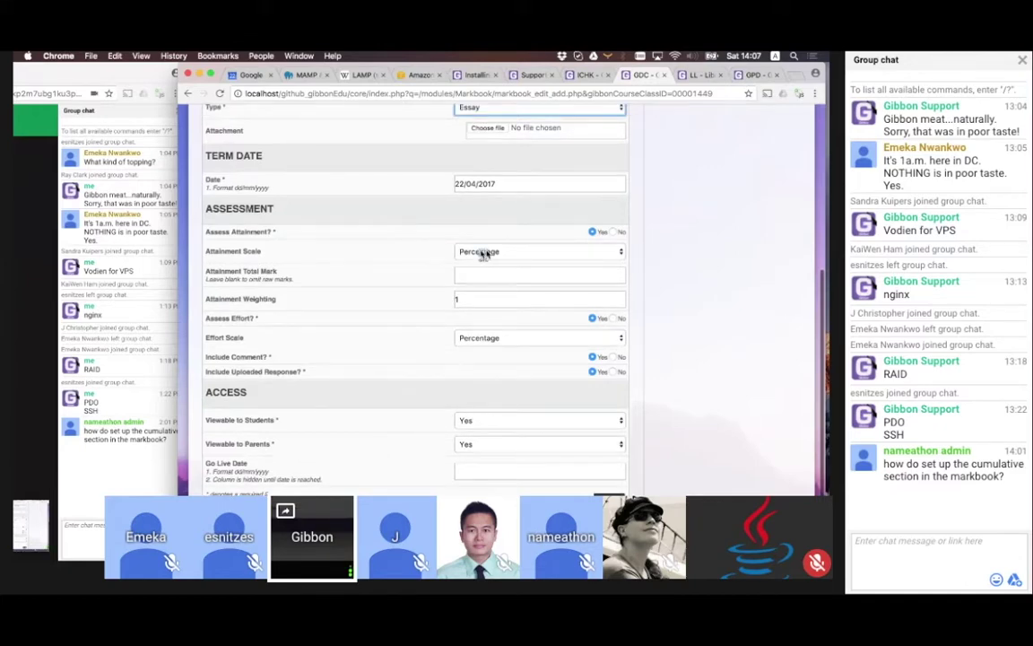
Set the attainment total mark to 46, turn off effort, comments and uploads, and submit
click(482, 254)
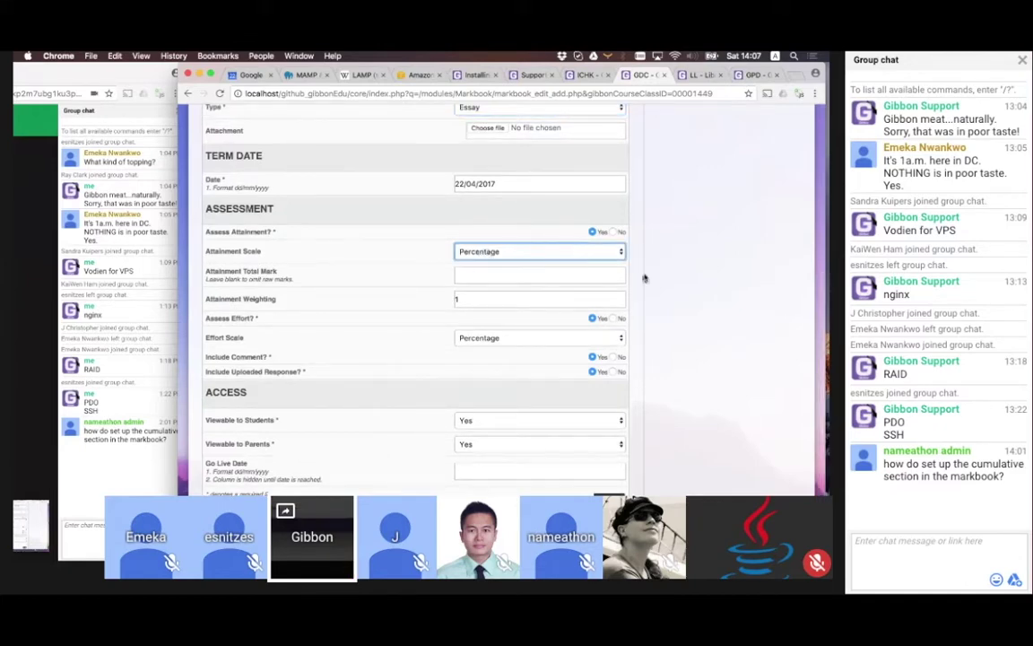
click(474, 276)
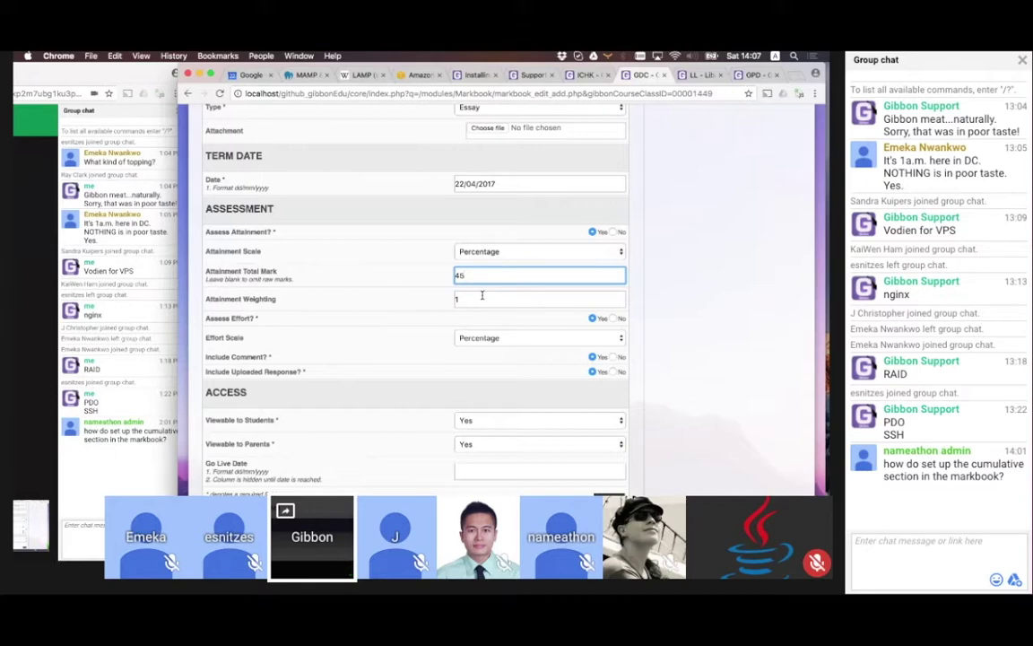
click(481, 298)
key(shift+Tab)
text(46)
key(Tab)
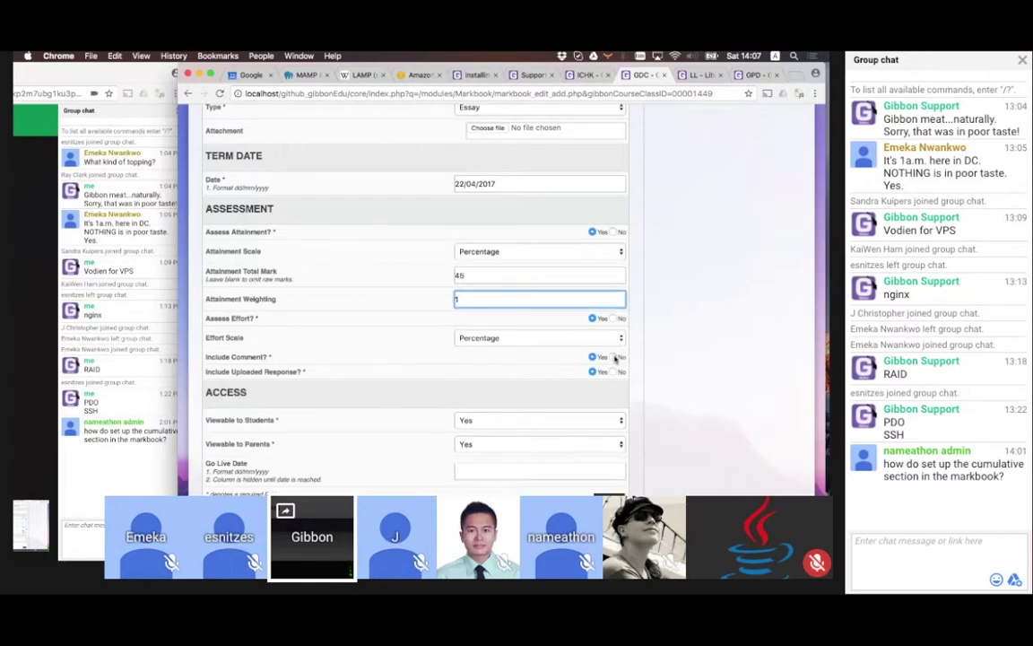
click(614, 357)
click(614, 373)
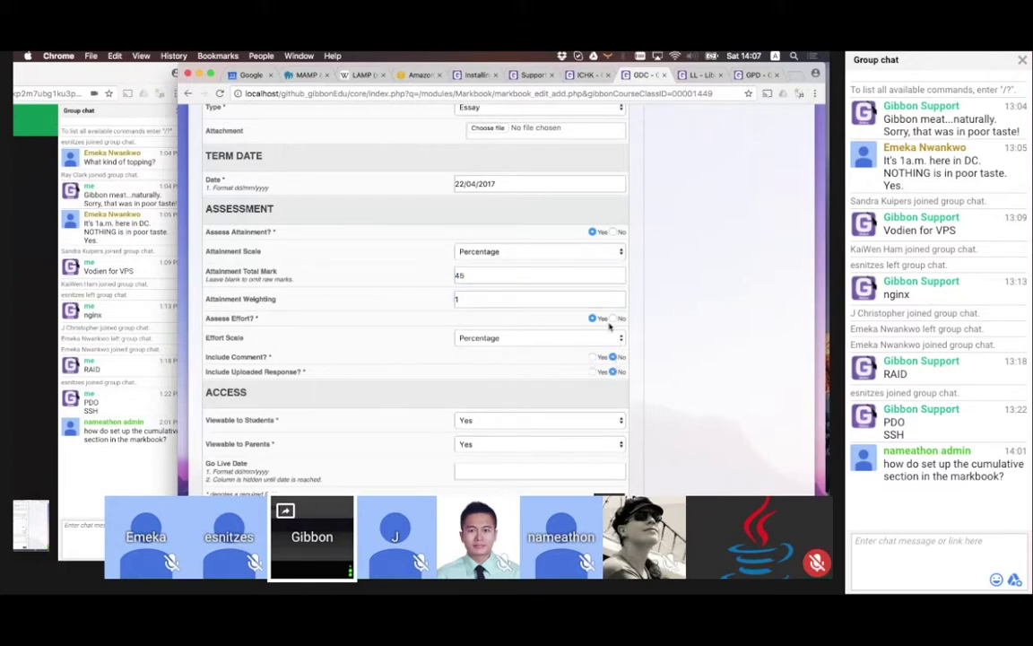
click(614, 319)
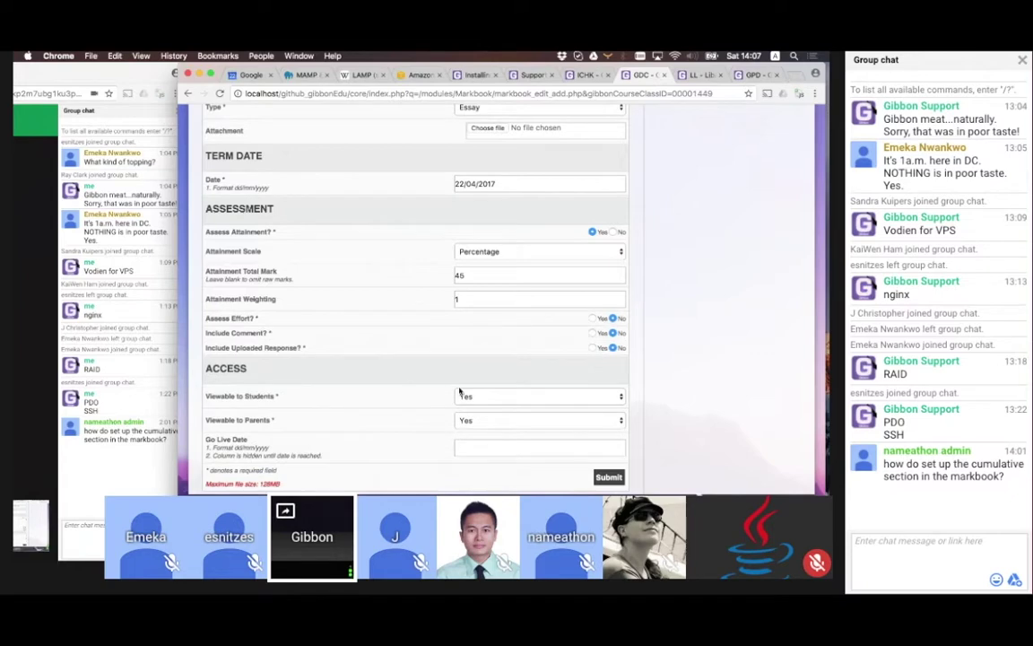
click(609, 477)
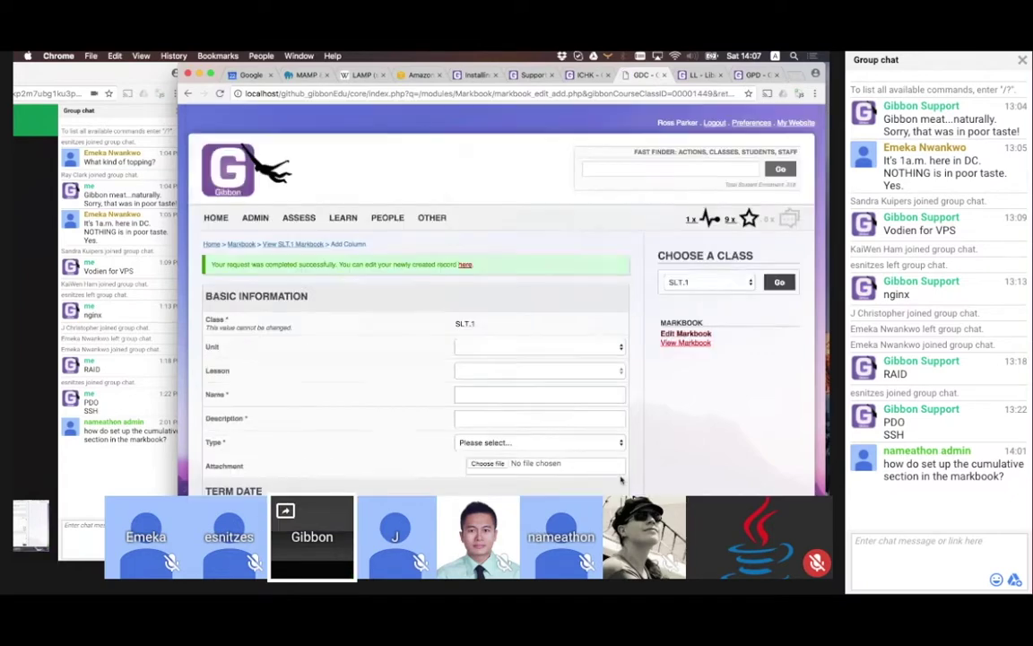
Switch from the SLT.1 to the ICT07.1 markbook and request deletion of its Test 5 column
click(293, 247)
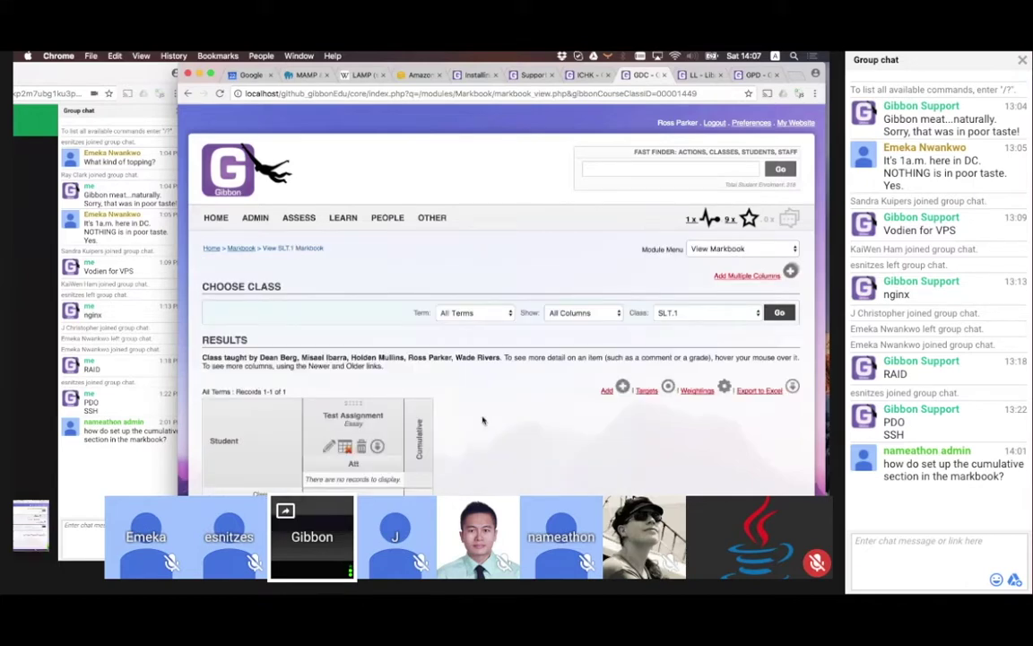
click(711, 312)
click(777, 312)
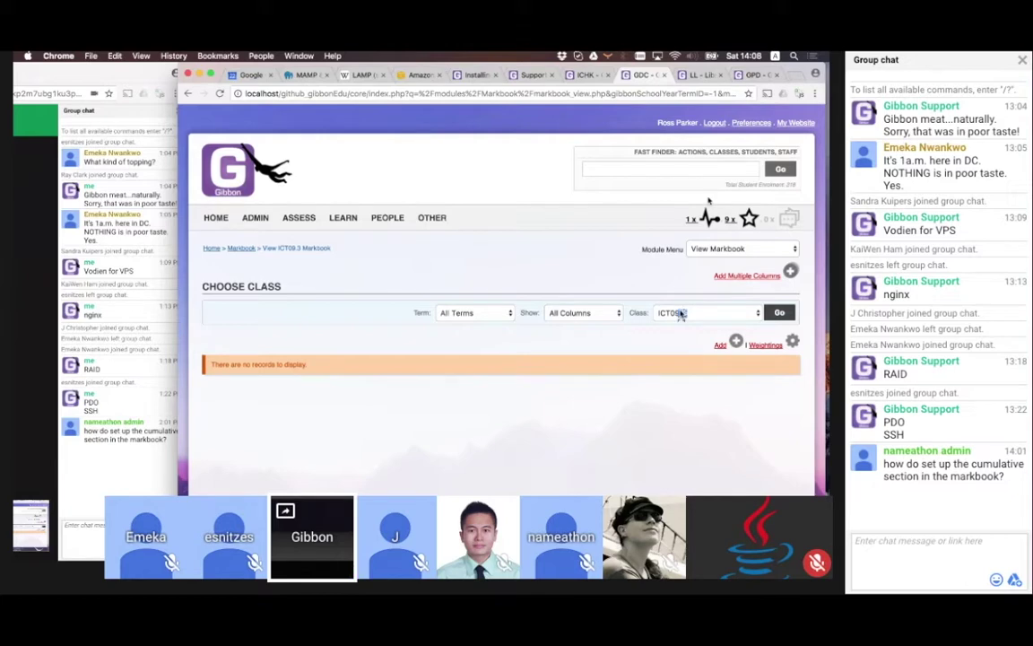
click(681, 313)
click(664, 281)
scroll(560, 384, down, 2)
scroll(560, 384, down, 8)
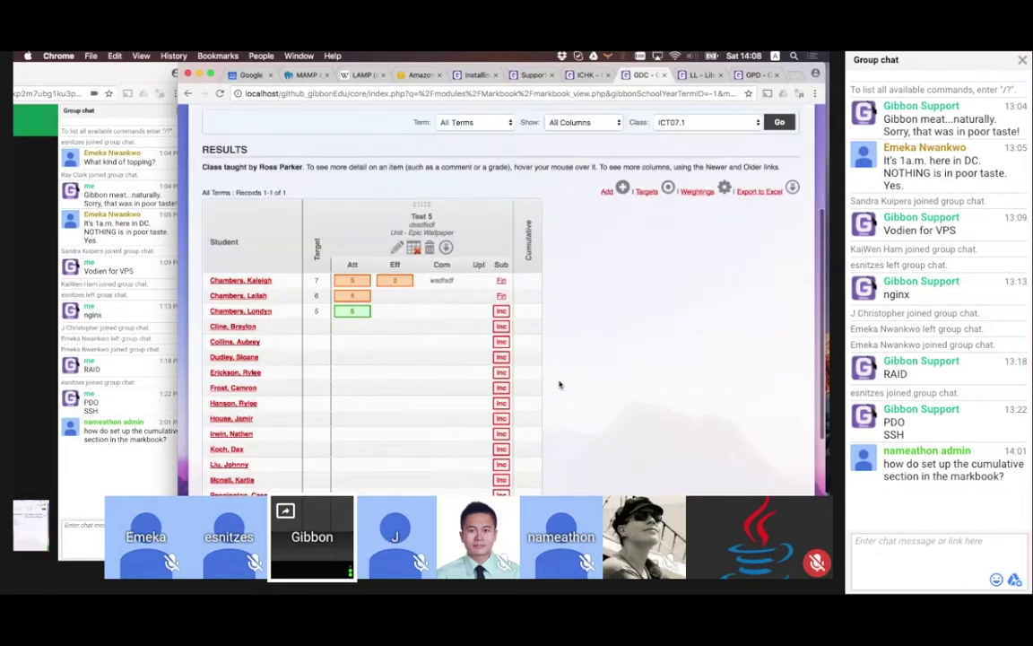
scroll(559, 385, up, 6)
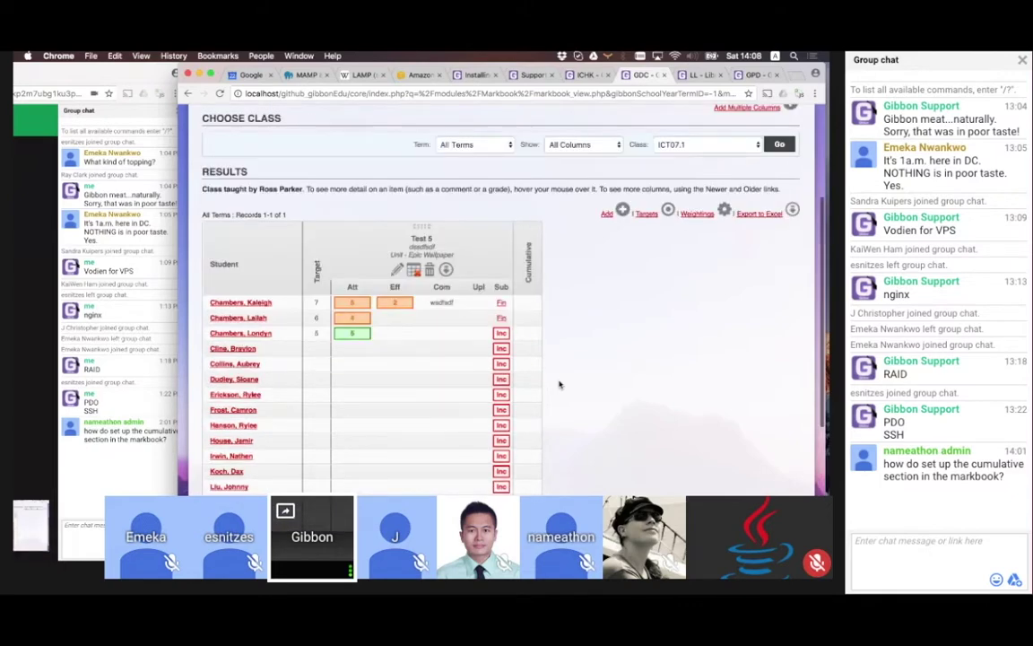
scroll(560, 385, up, 1)
click(430, 287)
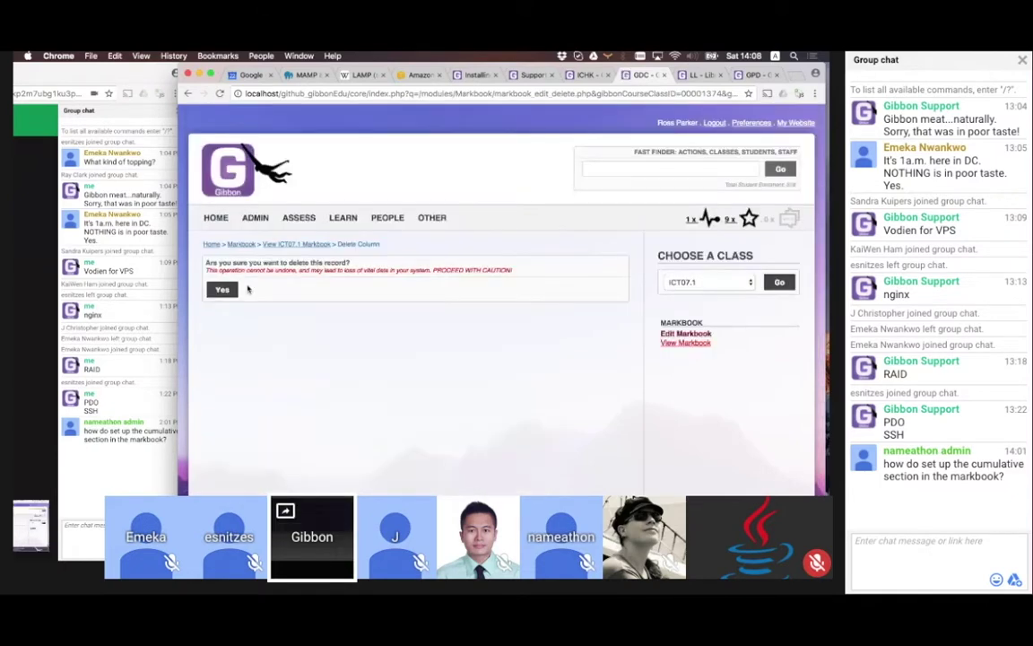
Confirm deleting Test 5 and start a new column named 'Test Assignment'
click(223, 289)
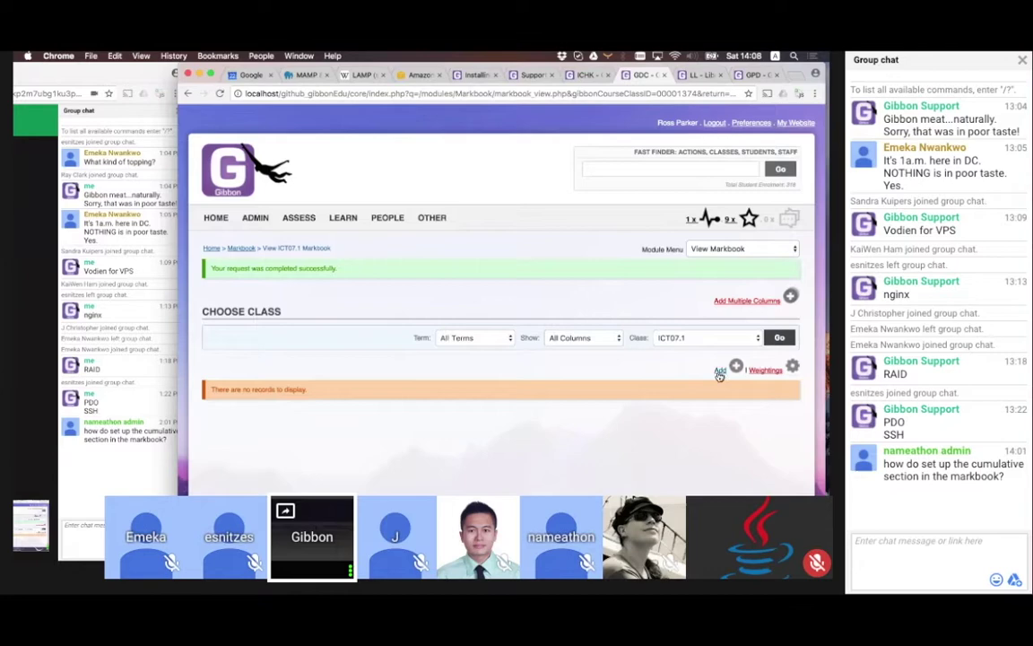
click(719, 373)
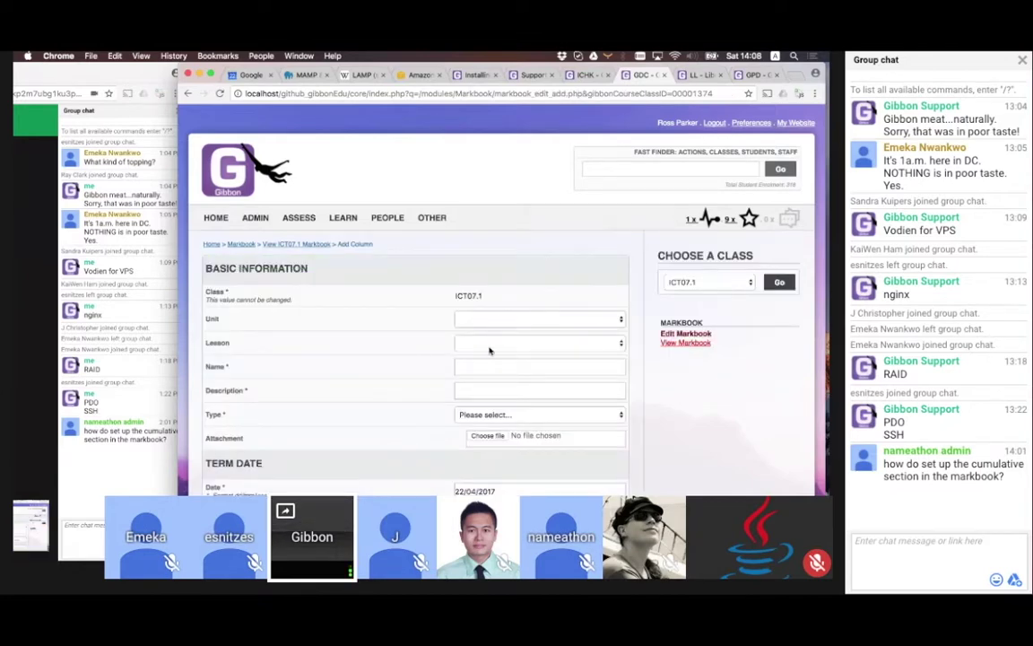
click(486, 359)
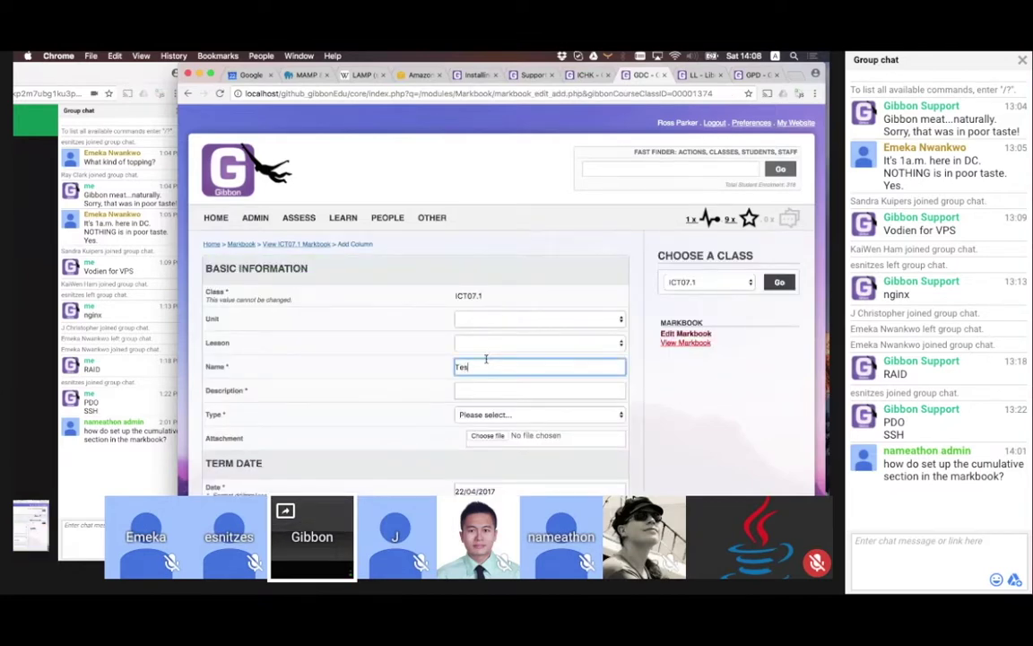
text(Test Assignment)
click(477, 392)
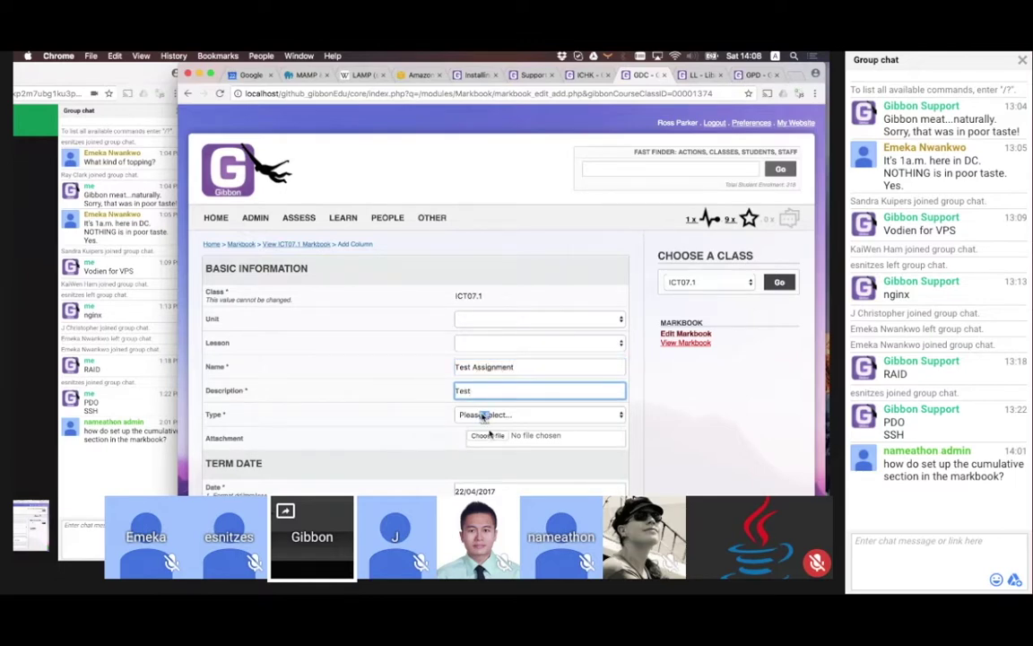
Set Effort, Comment and Upload to No, save the column, and view the ICT07.1 markbook
click(484, 416)
scroll(399, 420, down, 6)
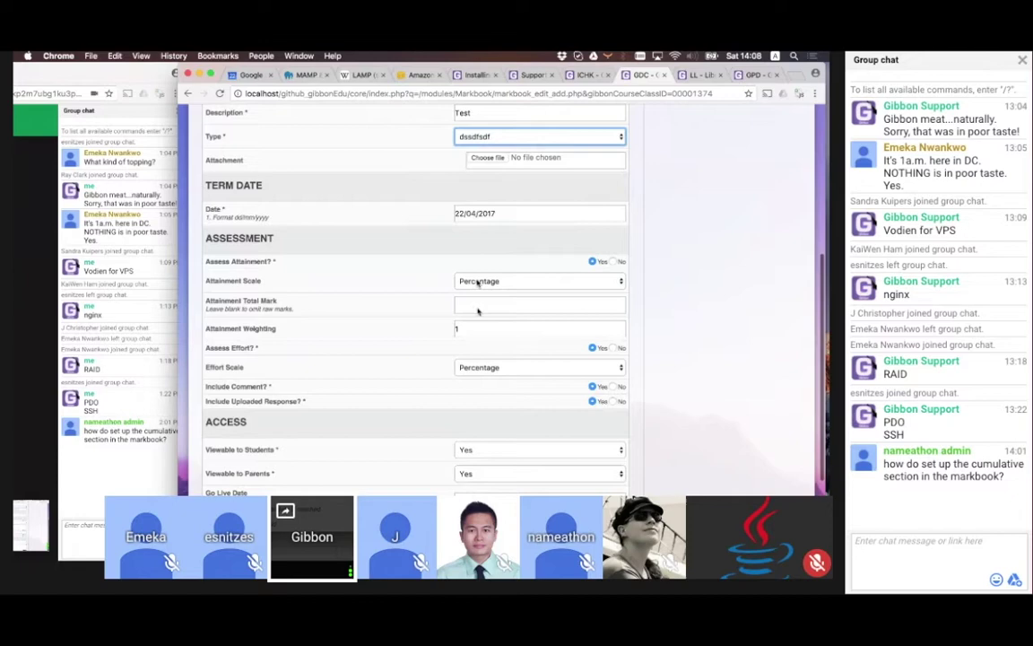
click(471, 305)
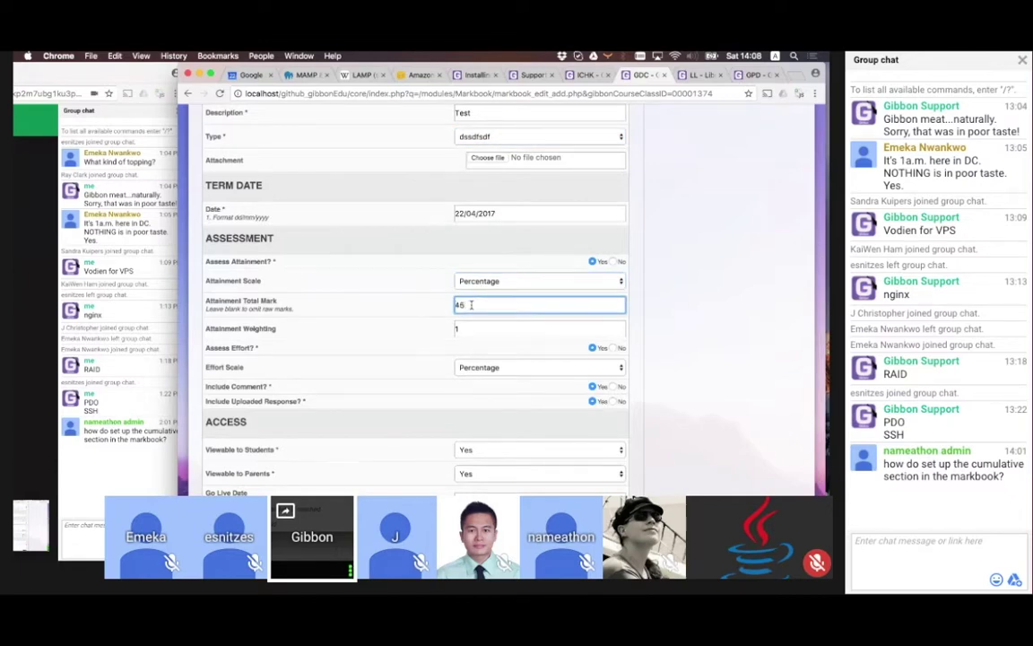
click(529, 328)
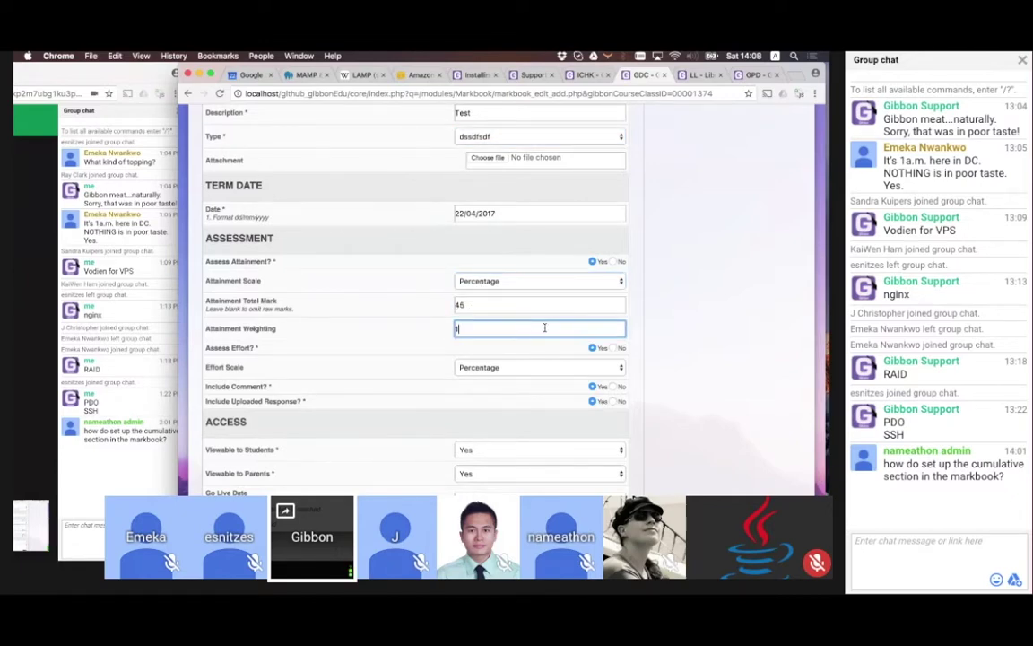
click(614, 401)
click(613, 386)
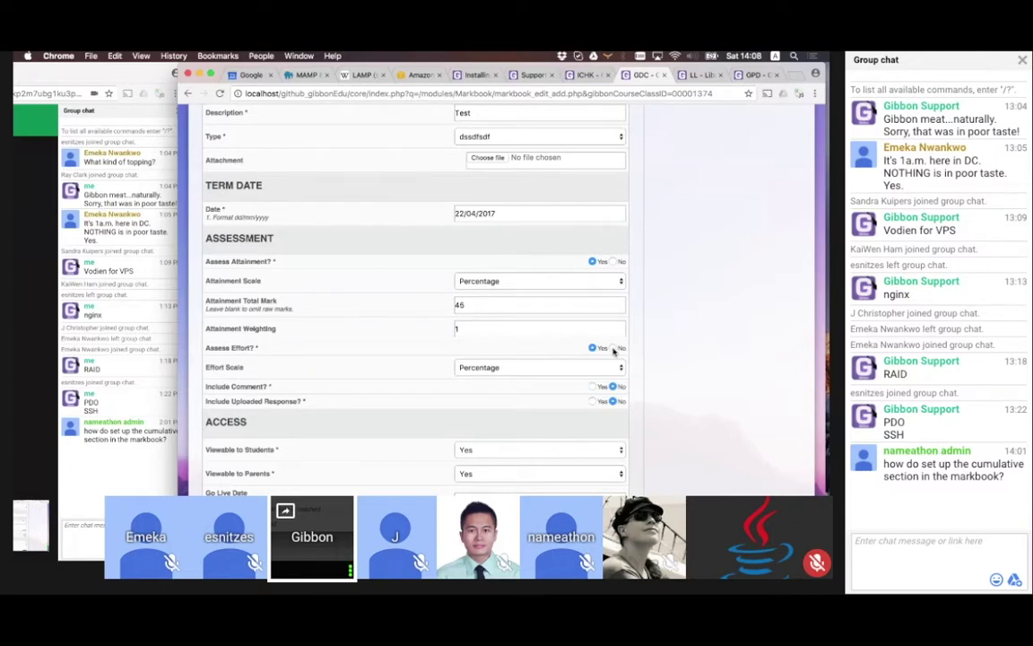
click(613, 347)
scroll(649, 401, down, 1)
scroll(650, 402, down, 2)
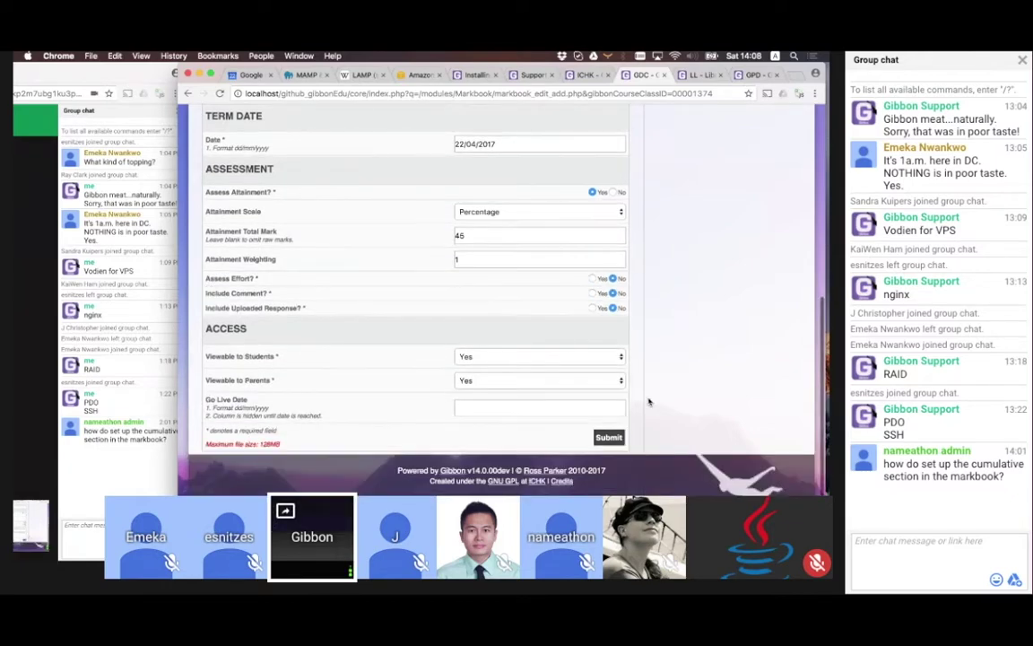
click(606, 435)
click(287, 250)
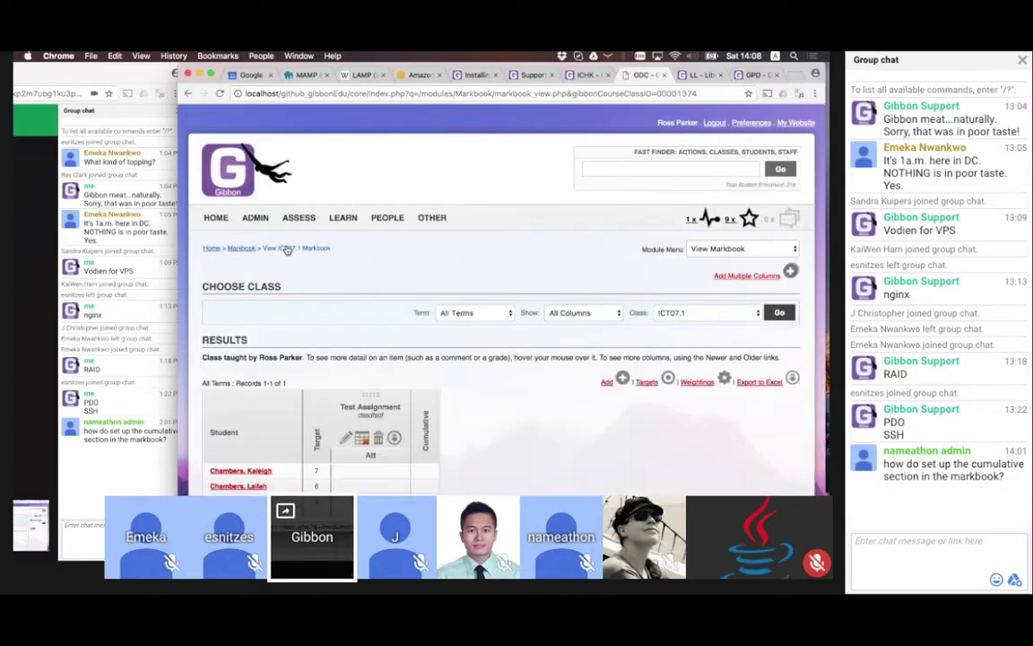
scroll(487, 388, down, 3)
Switch the class's personalised attainment target scale to Percentage and save the targets
scroll(488, 389, down, 10)
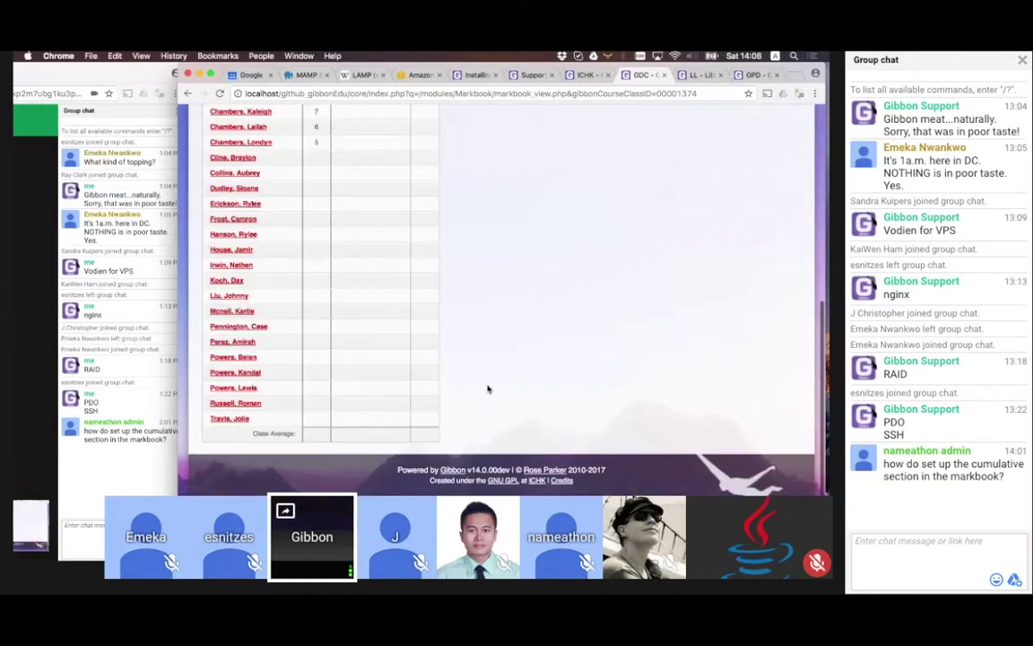
scroll(488, 388, up, 8)
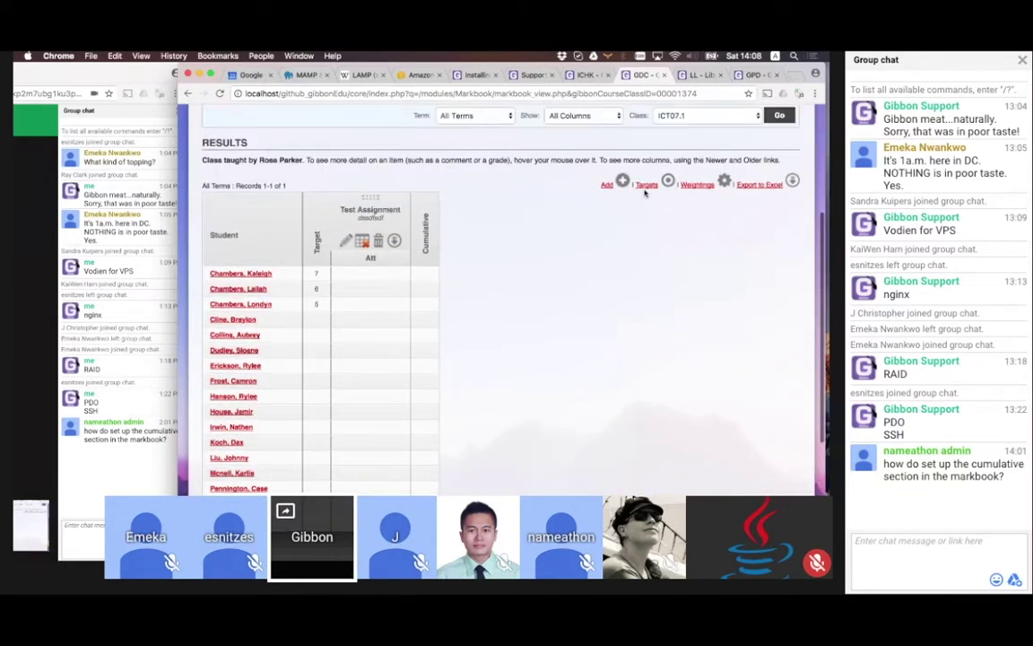
click(644, 183)
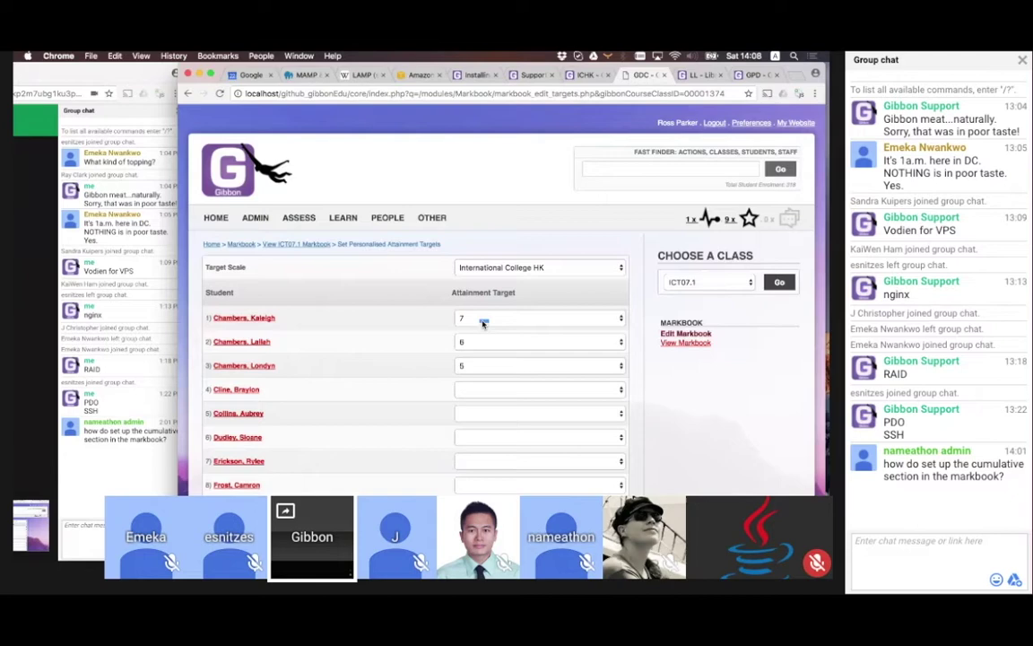
click(480, 271)
click(481, 327)
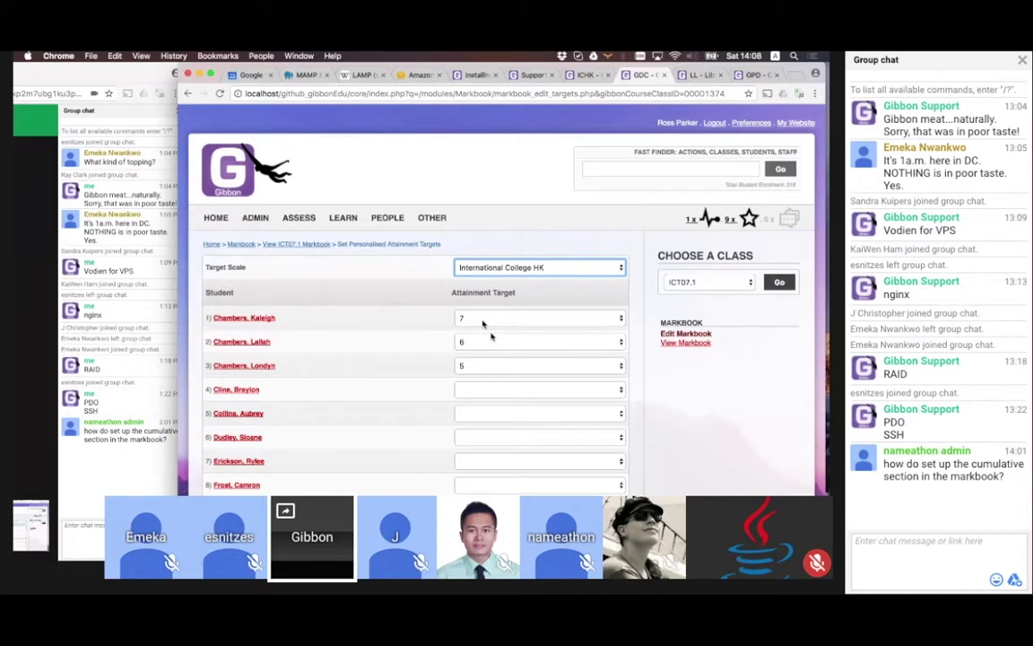
key(Down)
scroll(427, 363, up, 1)
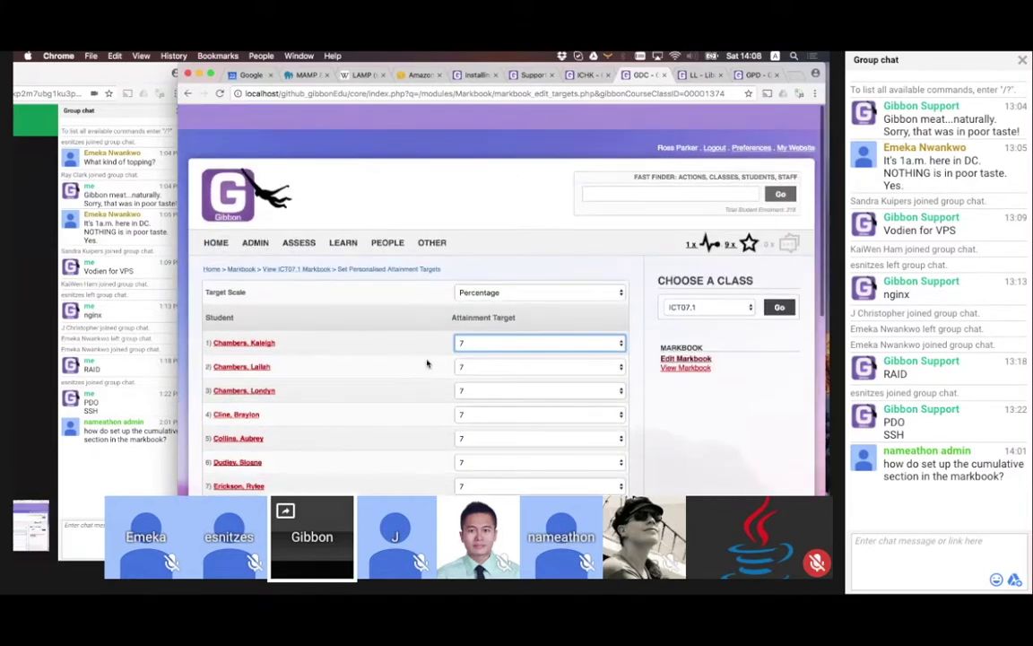
scroll(427, 363, down, 10)
click(610, 439)
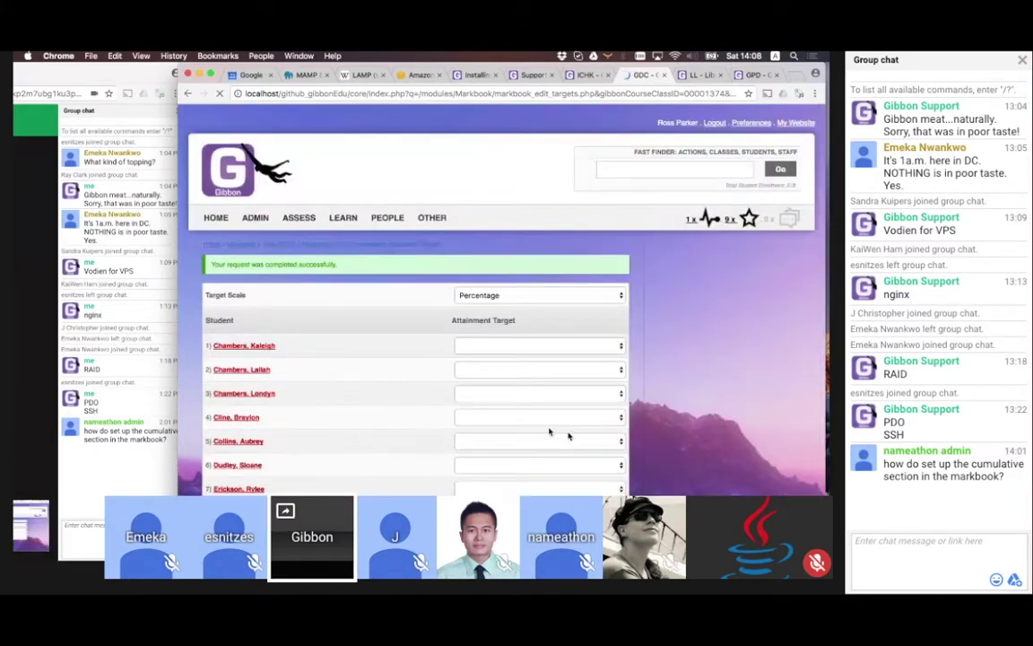
Return to the ICT07.1 markbook, where each student shows a target of 7
click(295, 243)
scroll(495, 401, down, 2)
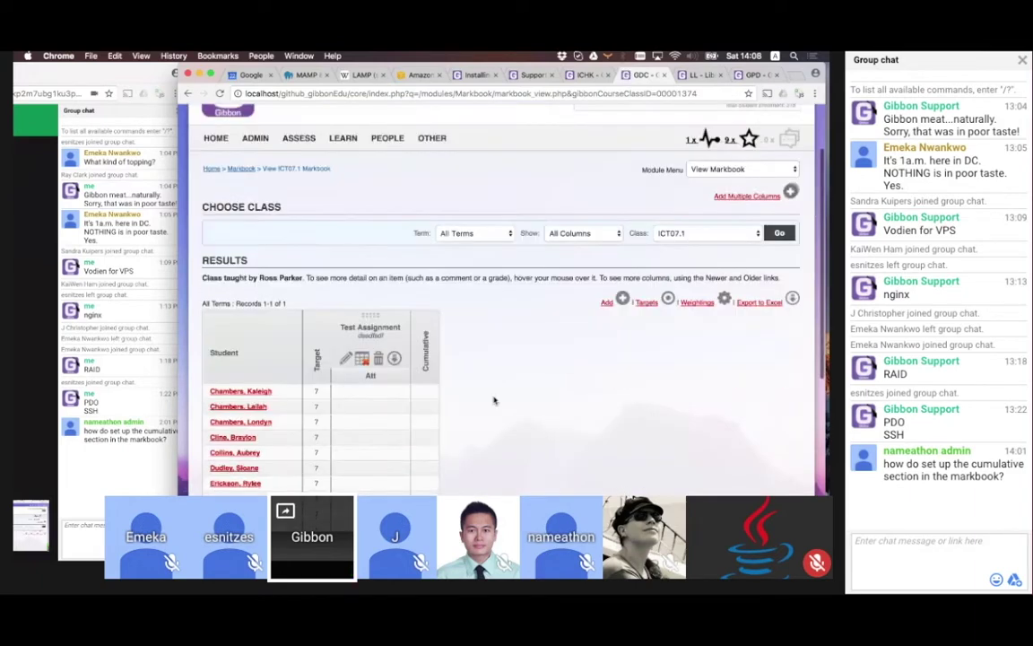
scroll(494, 401, down, 5)
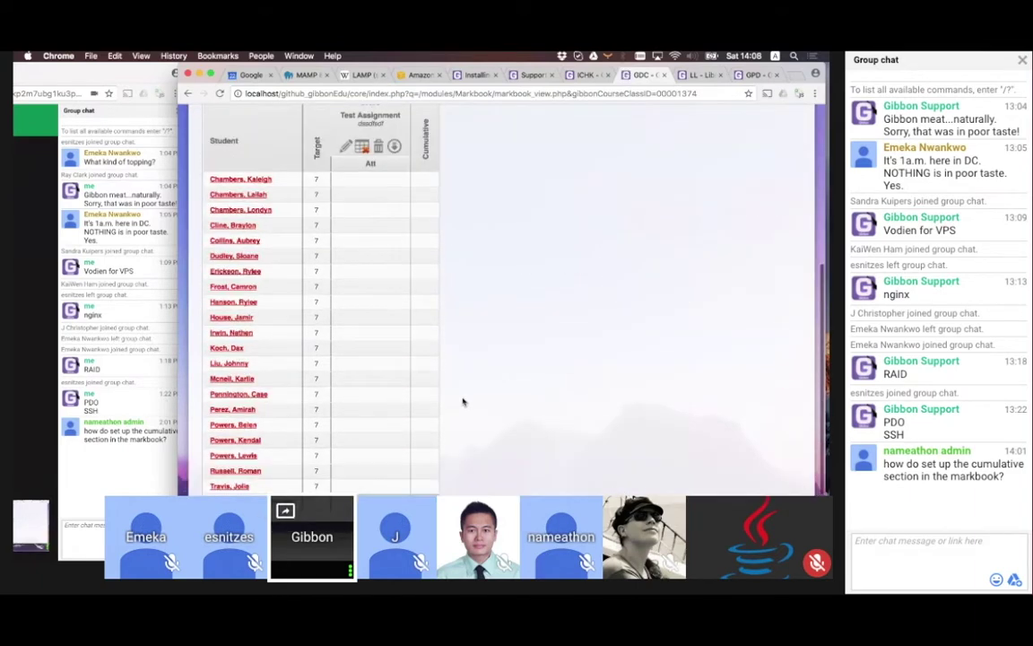
scroll(462, 401, up, 1)
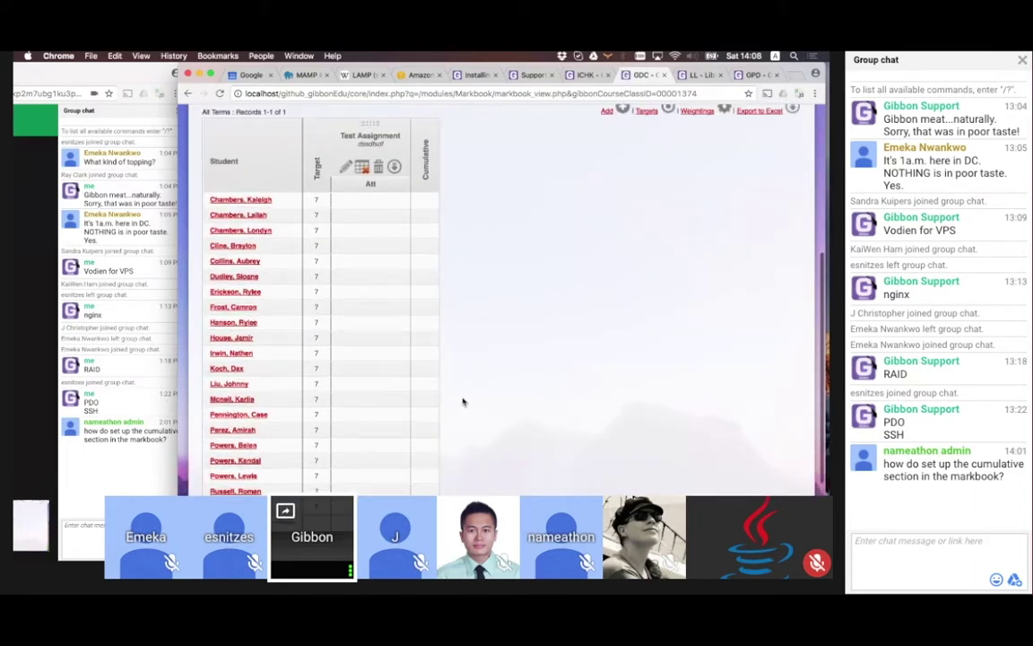
Enter Test Assignment marks of 35 and 28 for the first two ICT07.1 students
click(361, 166)
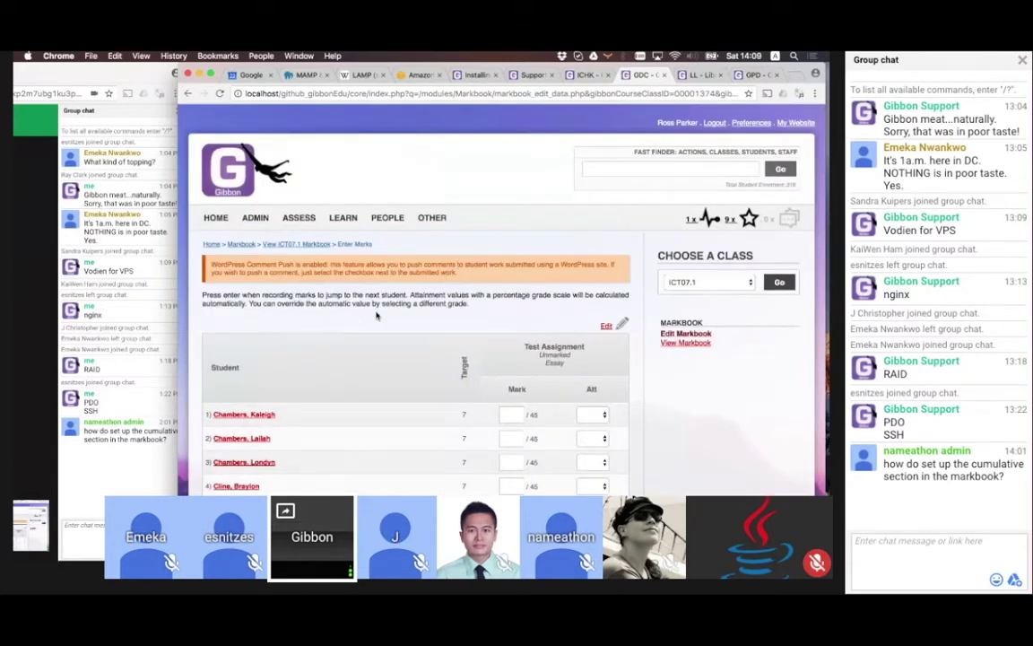
scroll(530, 316, down, 3)
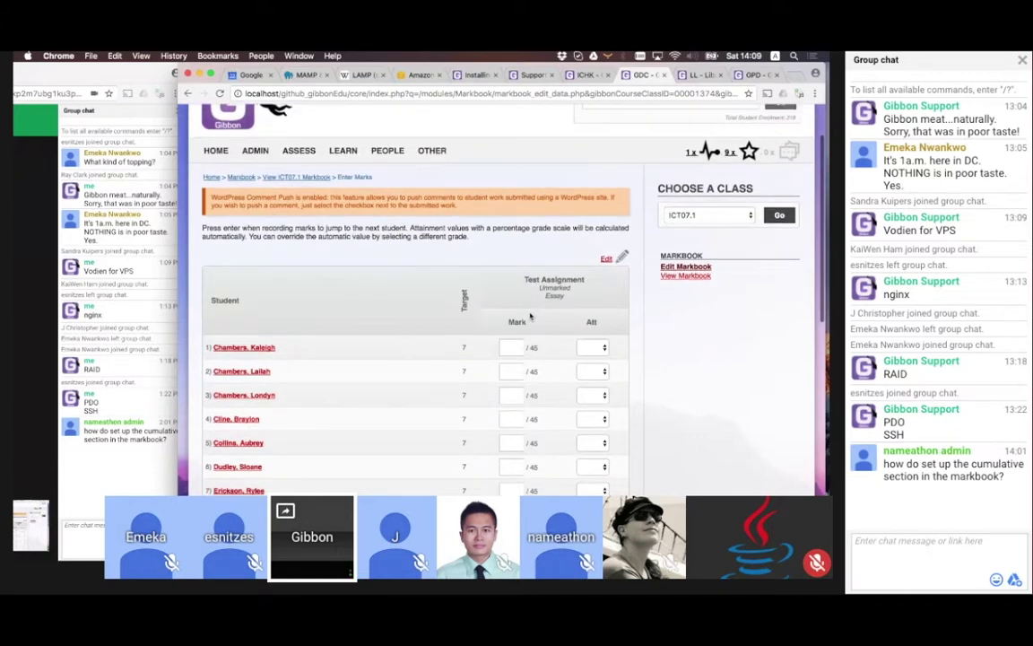
click(507, 347)
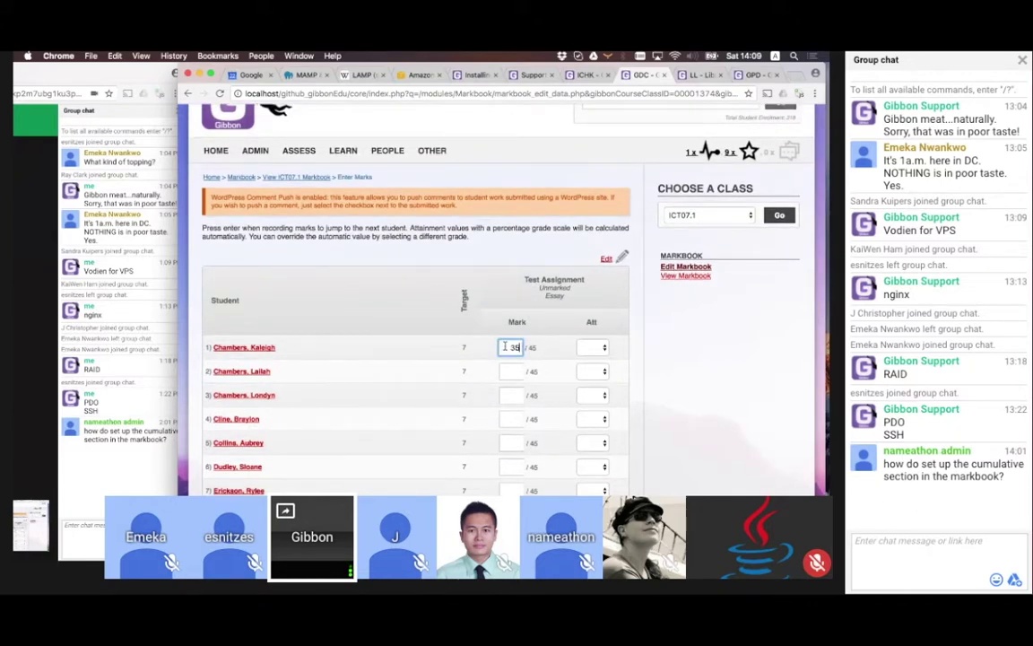
text(35)
key(Tab)
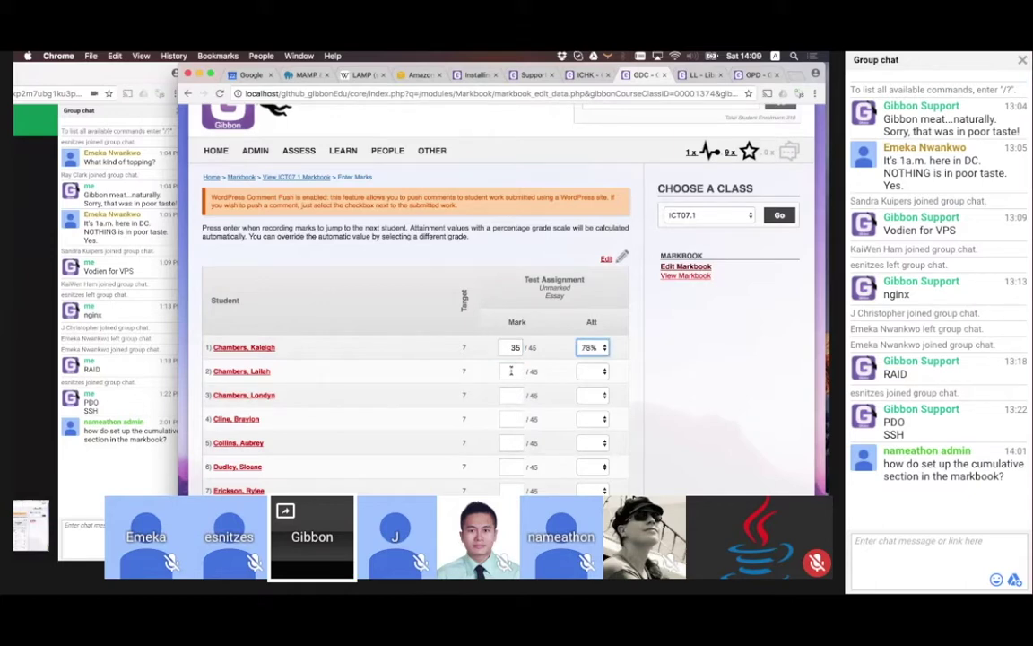
click(511, 371)
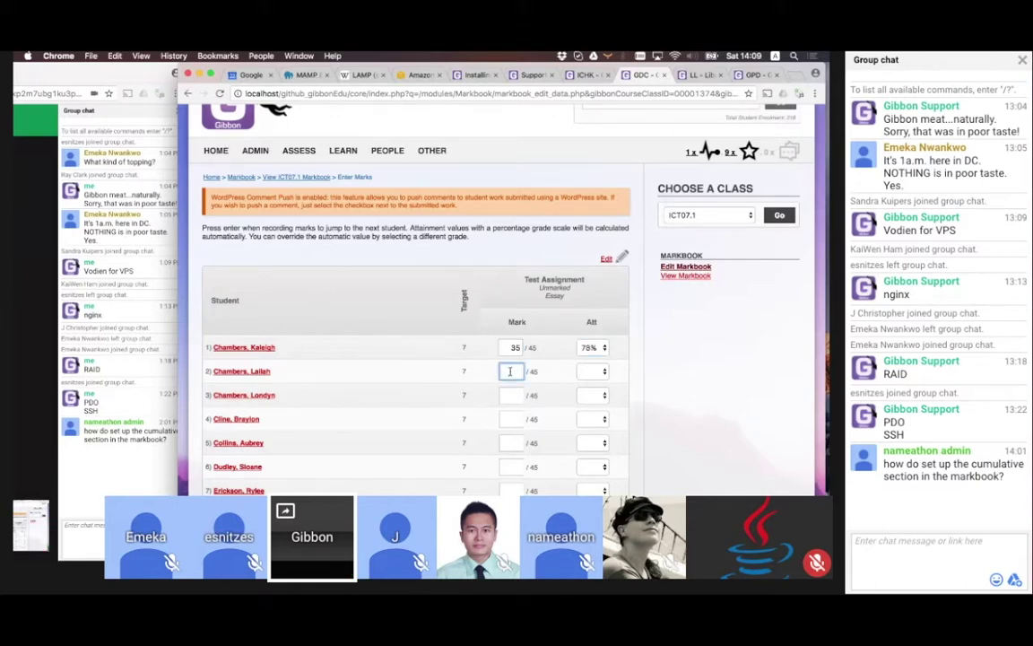
text(28)
key(Tab)
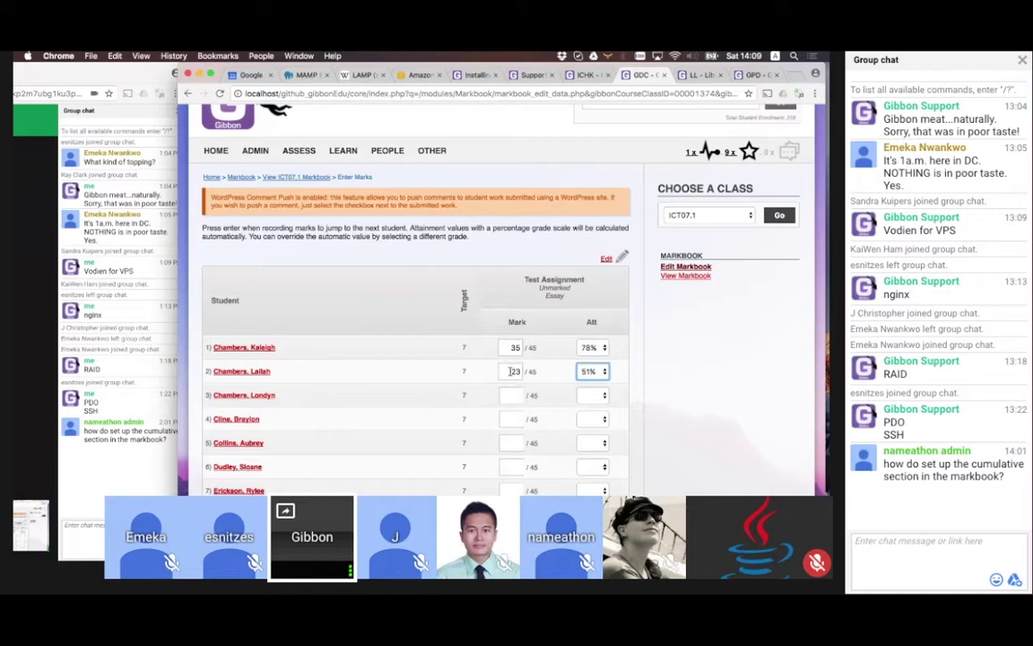
click(510, 393)
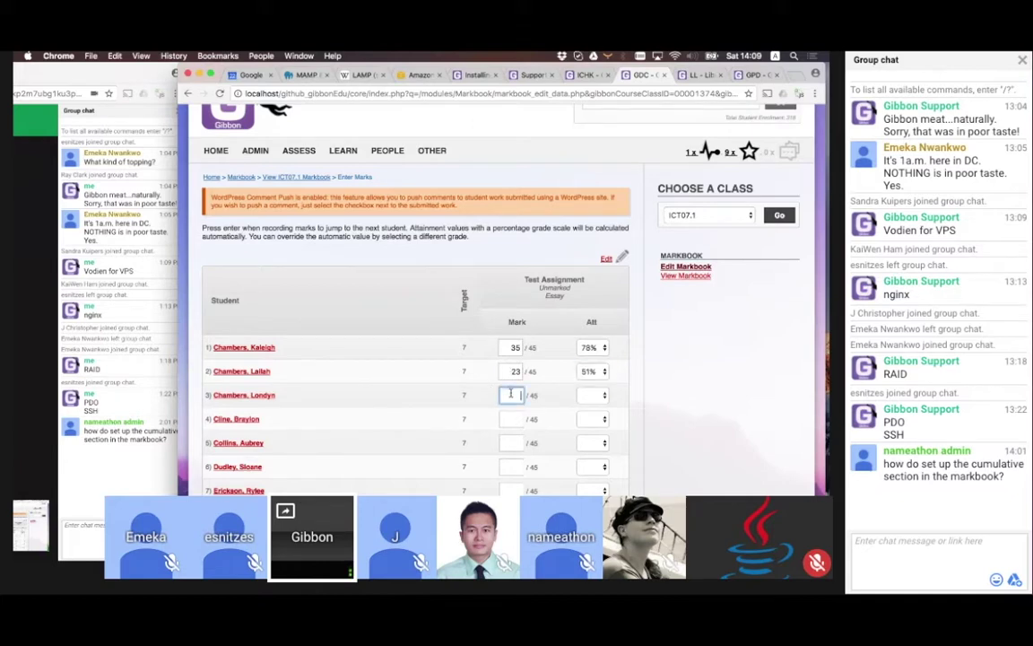
key(Return)
key(Return)
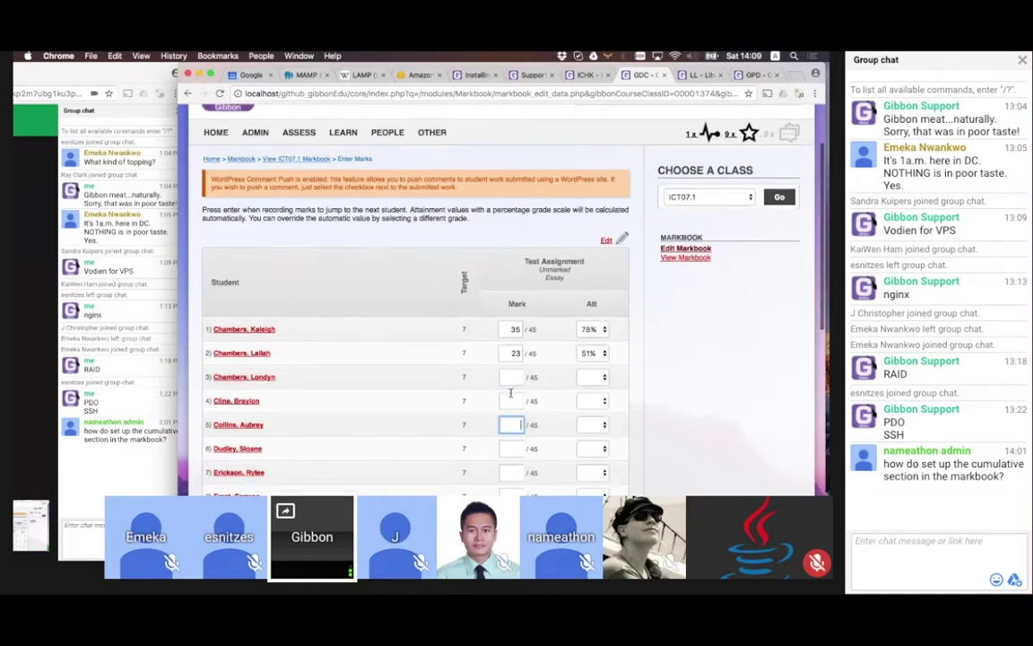
key(Return)
key(Return)
key(Return)
key(Return)
key(Return)
key(Return)
key(Return)
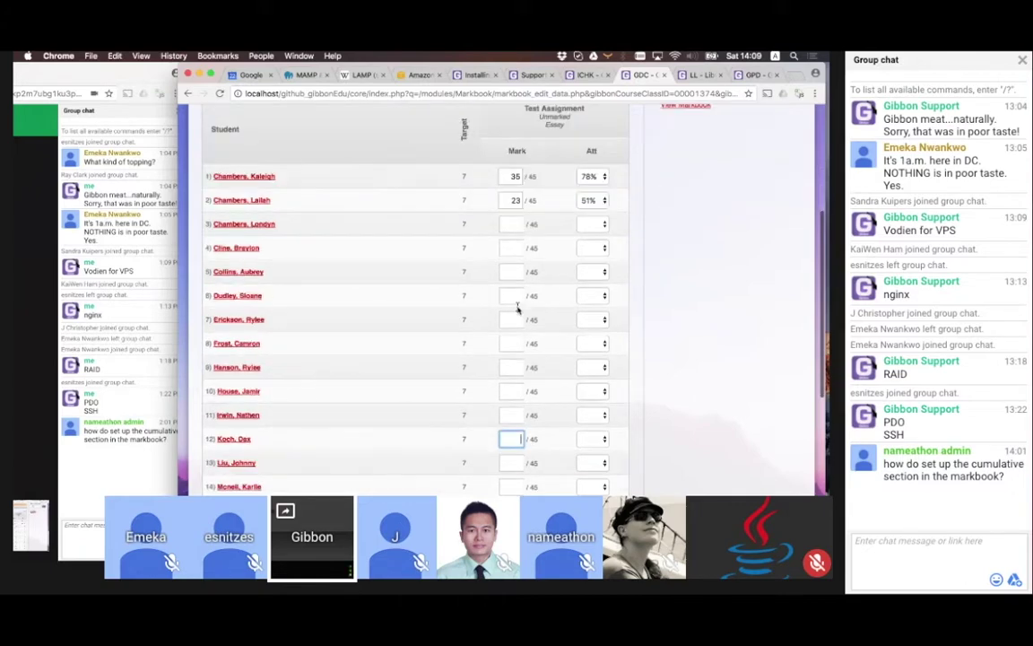
Enter the remaining Test Assignment marks: 12, 45, 45, 42, 45, 45, 45, 45 and 12
scroll(530, 222, up, 2)
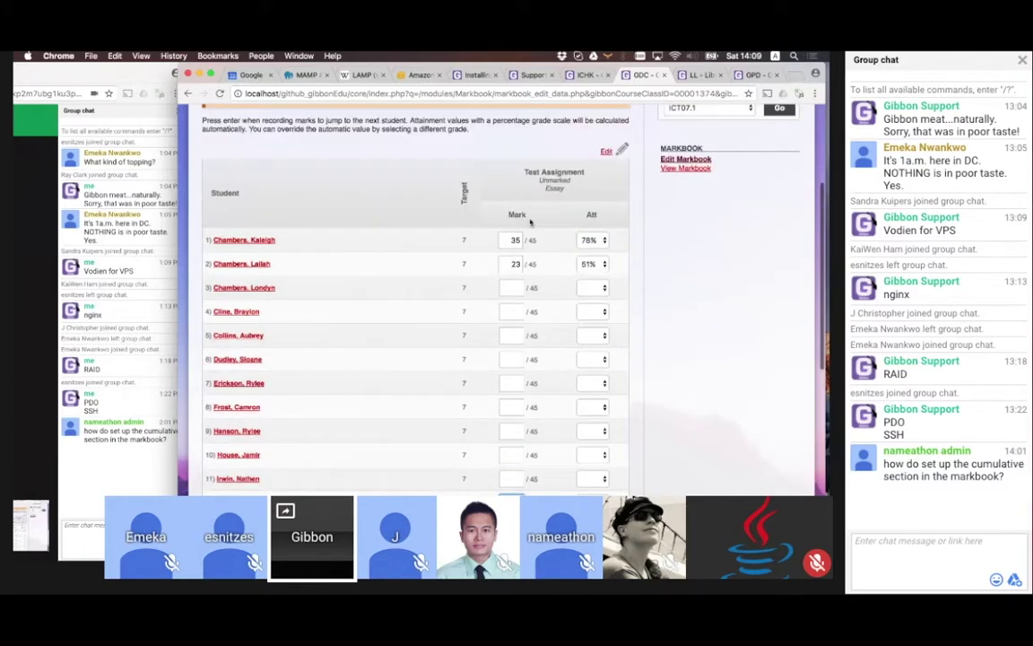
scroll(520, 255, up, 1)
click(510, 292)
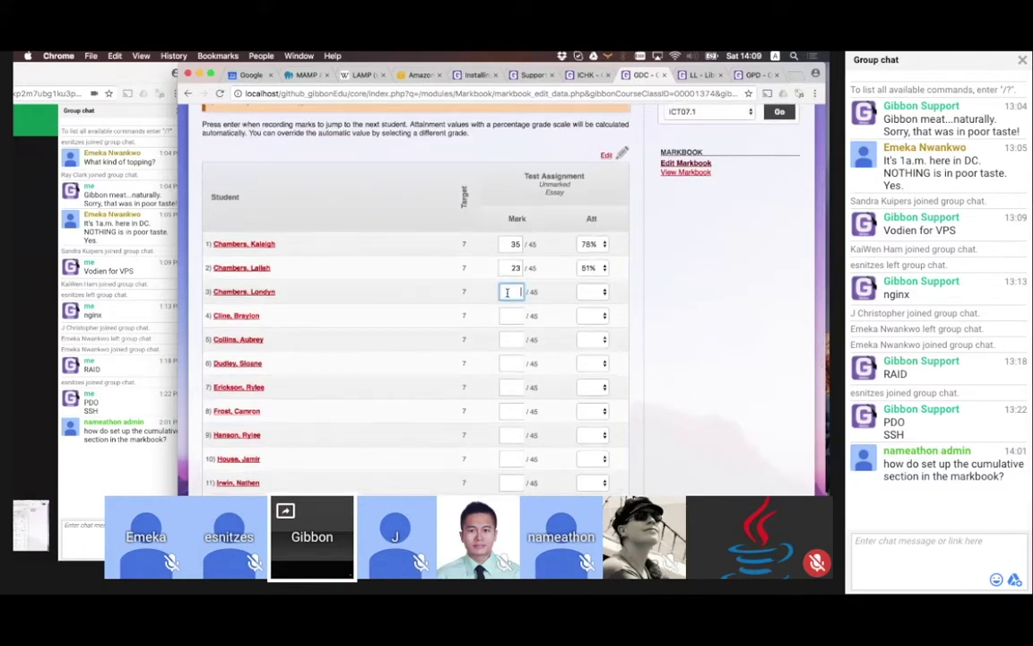
text(12)
key(Return)
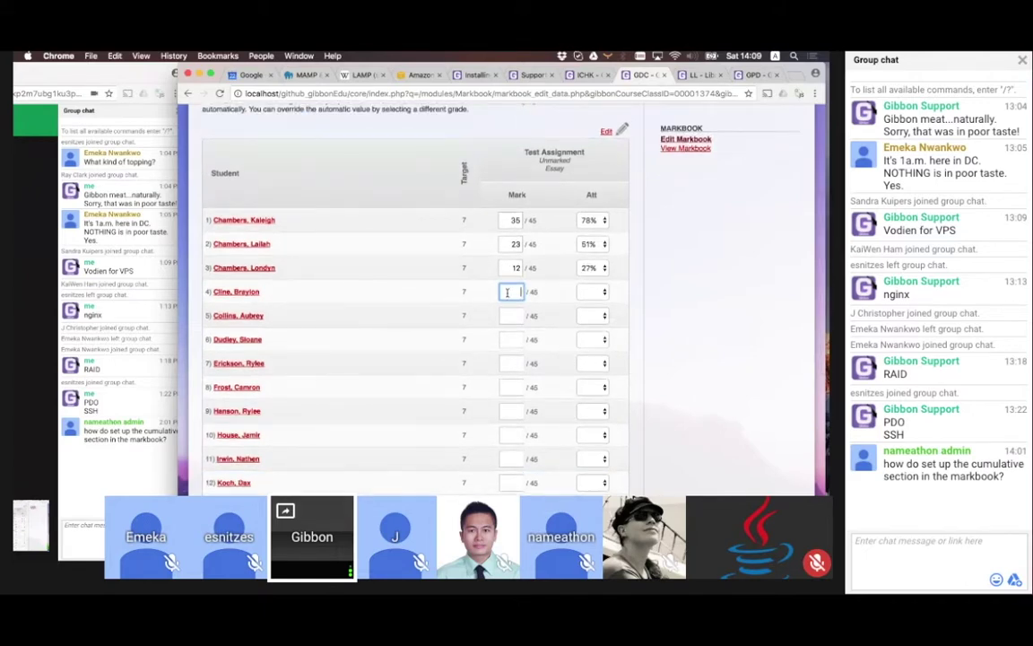
text(45)
key(Return)
text(45)
key(Return)
text(42)
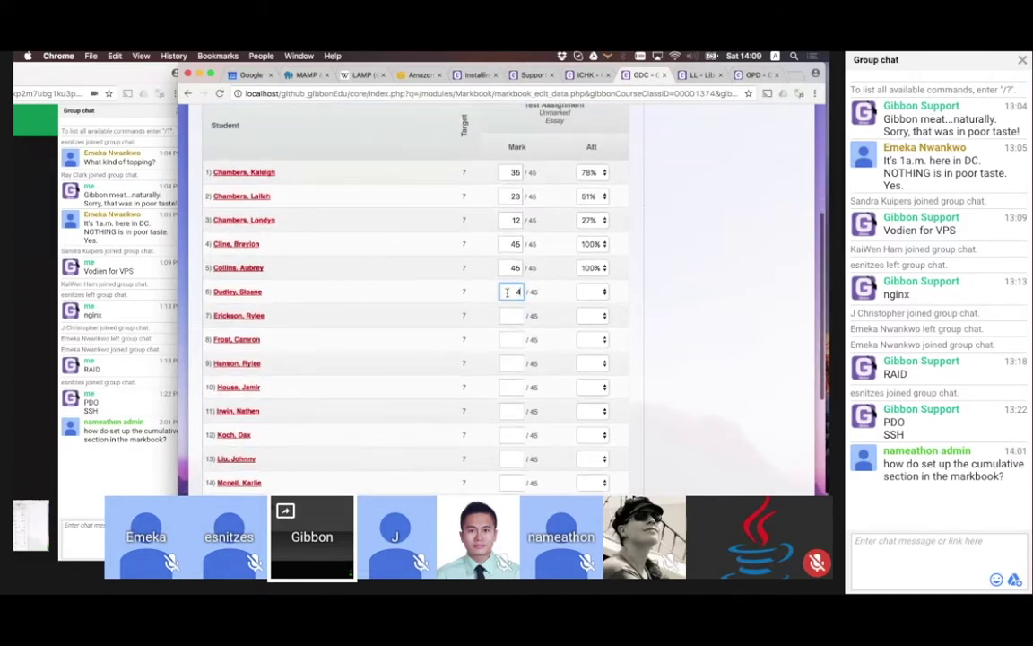
key(Return)
text(45)
key(Return)
text(45)
key(Return)
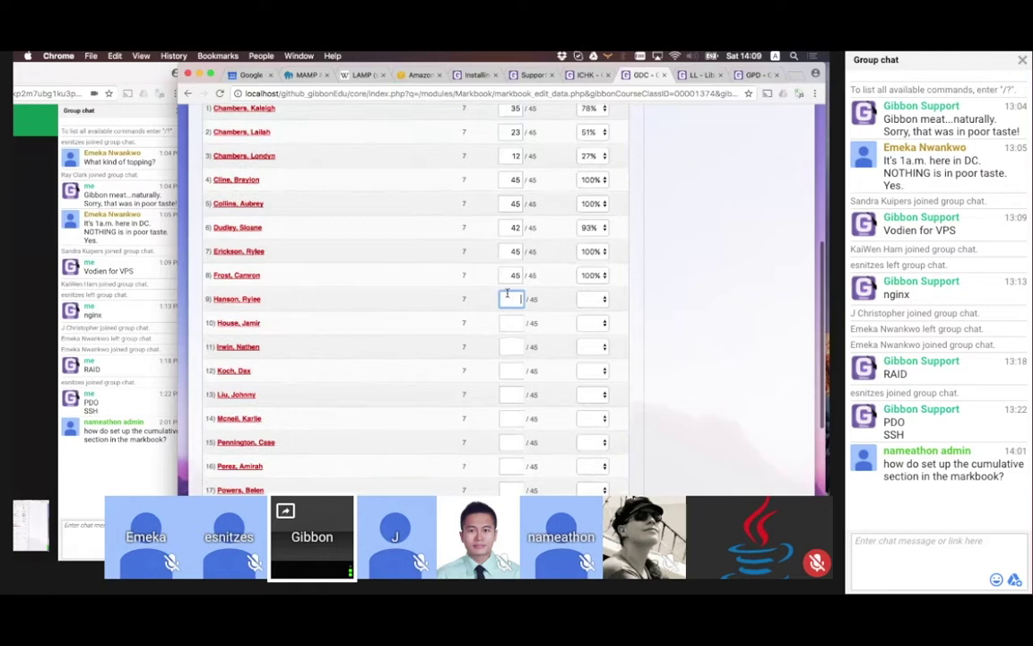
text(45)
key(Return)
text(45)
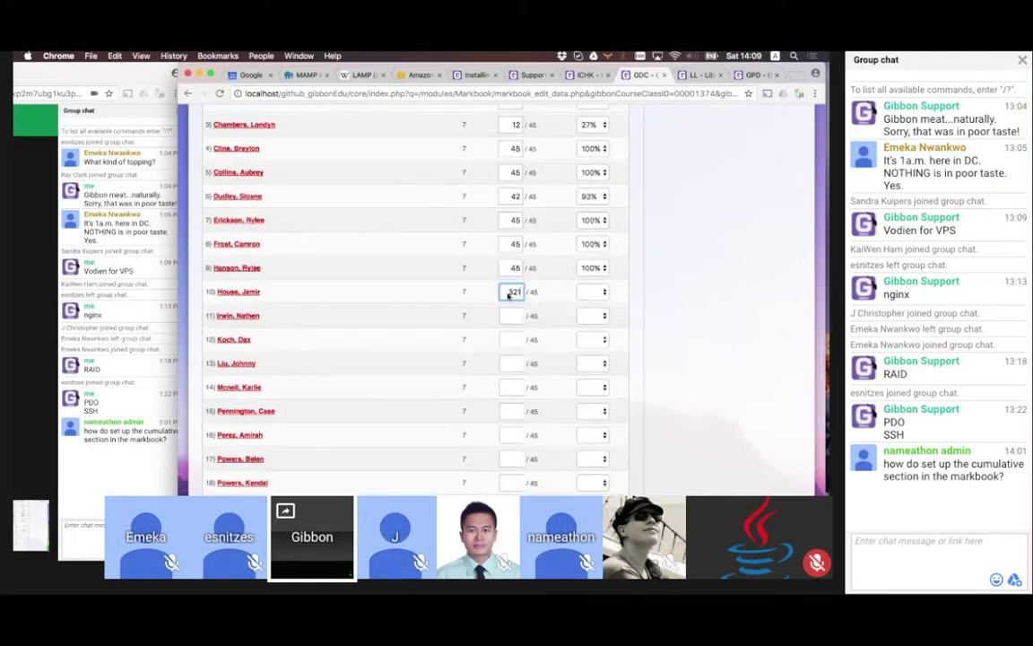
key(Return)
key(Return)
text(12)
key(Return)
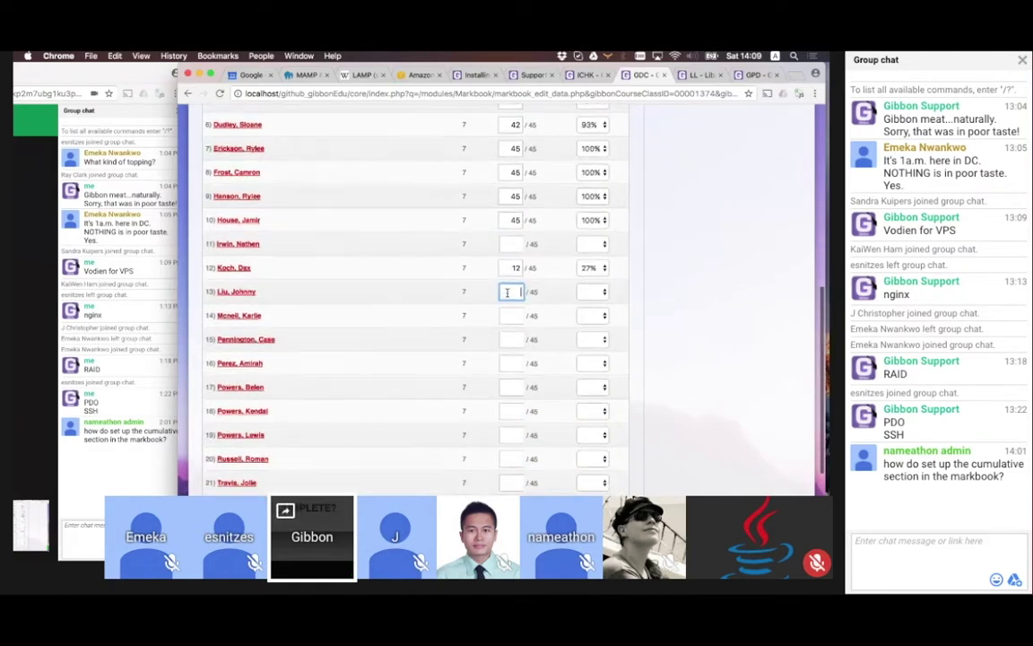
scroll(497, 266, up, 3)
scroll(538, 359, down, 8)
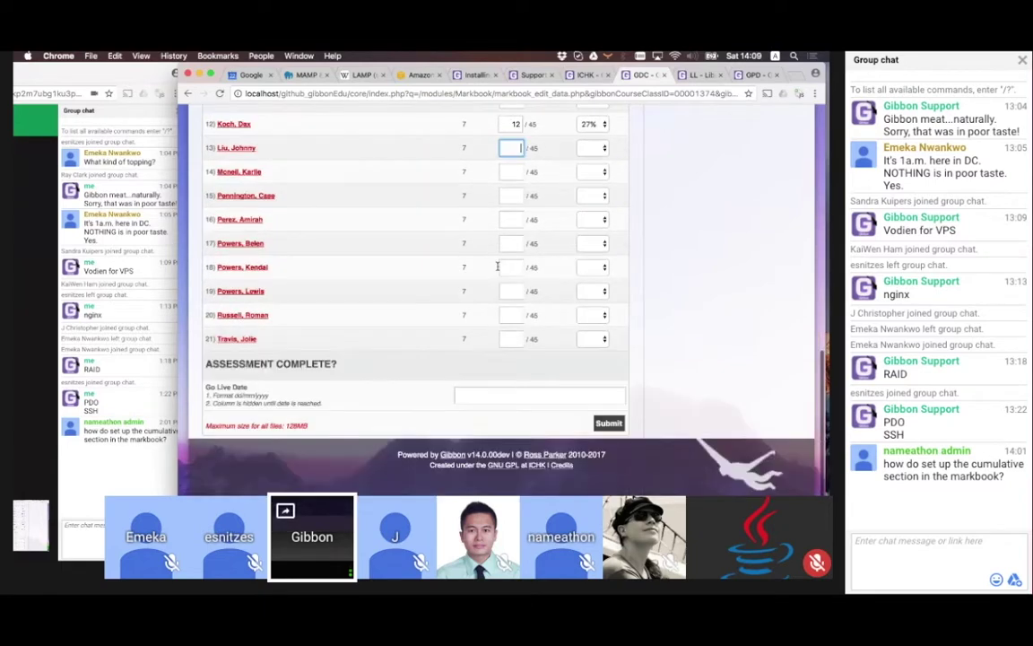
Submit the Test Assignment marks and check the orange and green grades in the ICT07.1 markbook
click(606, 438)
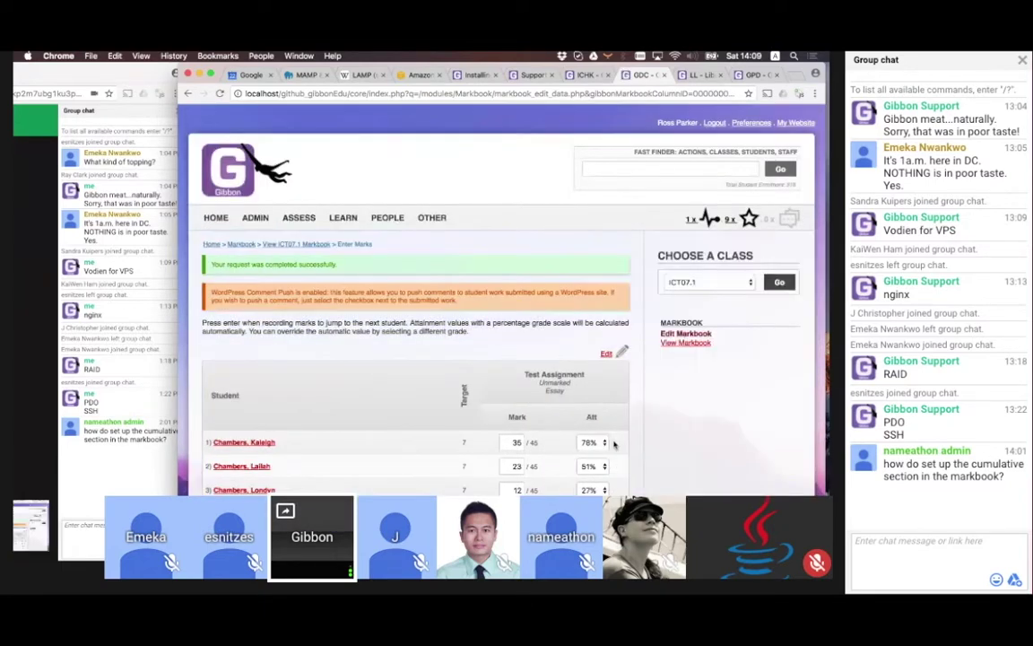
click(296, 244)
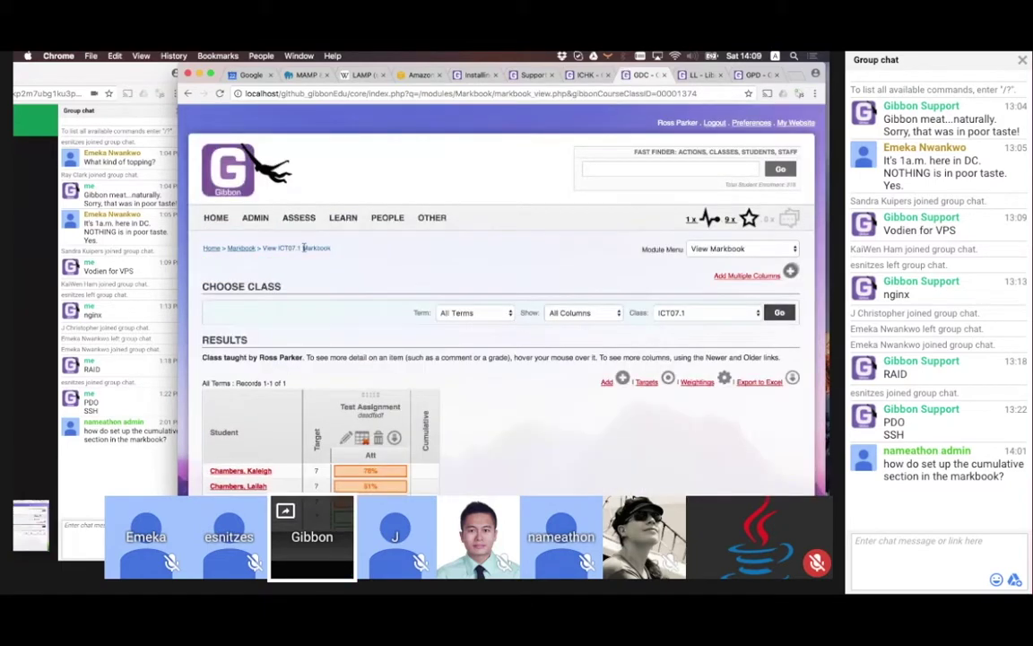
scroll(460, 400, down, 5)
scroll(460, 401, up, 2)
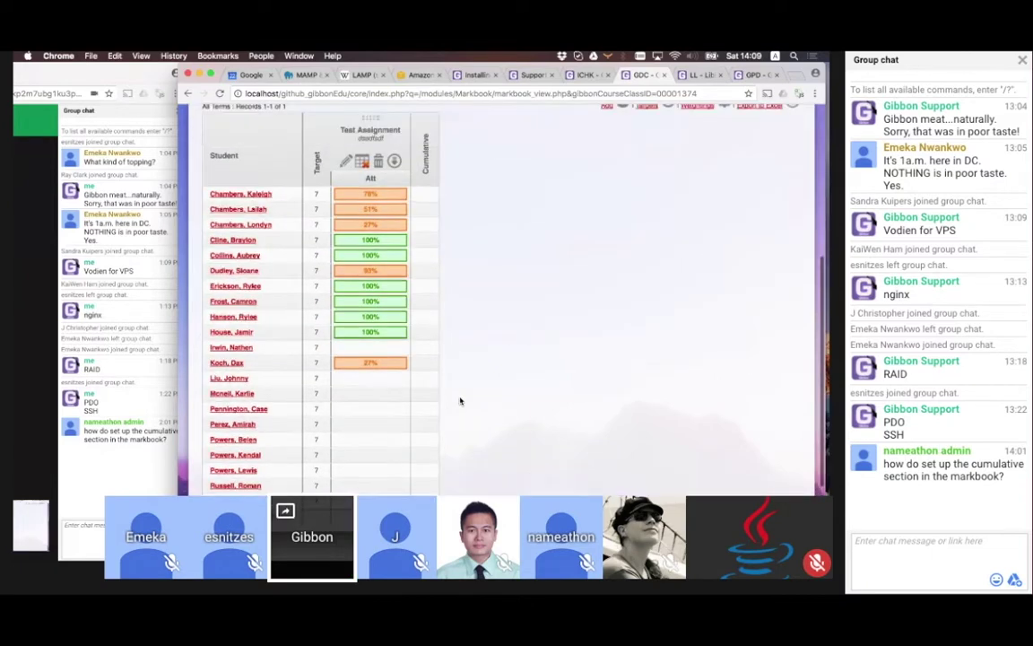
mouse_move(366, 209)
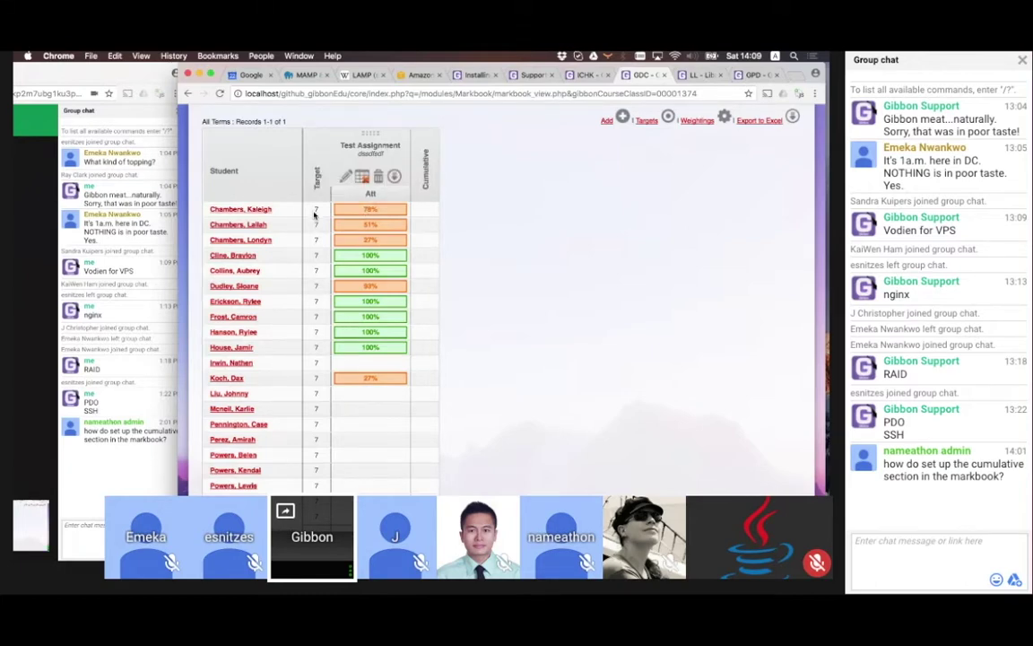
scroll(314, 213, up, 1)
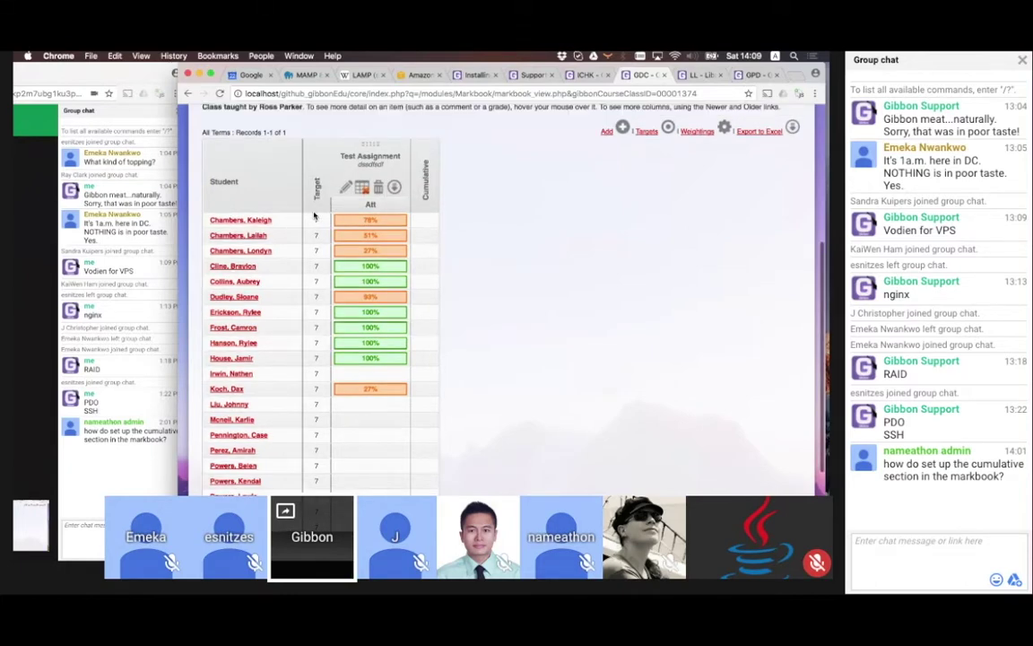
click(645, 130)
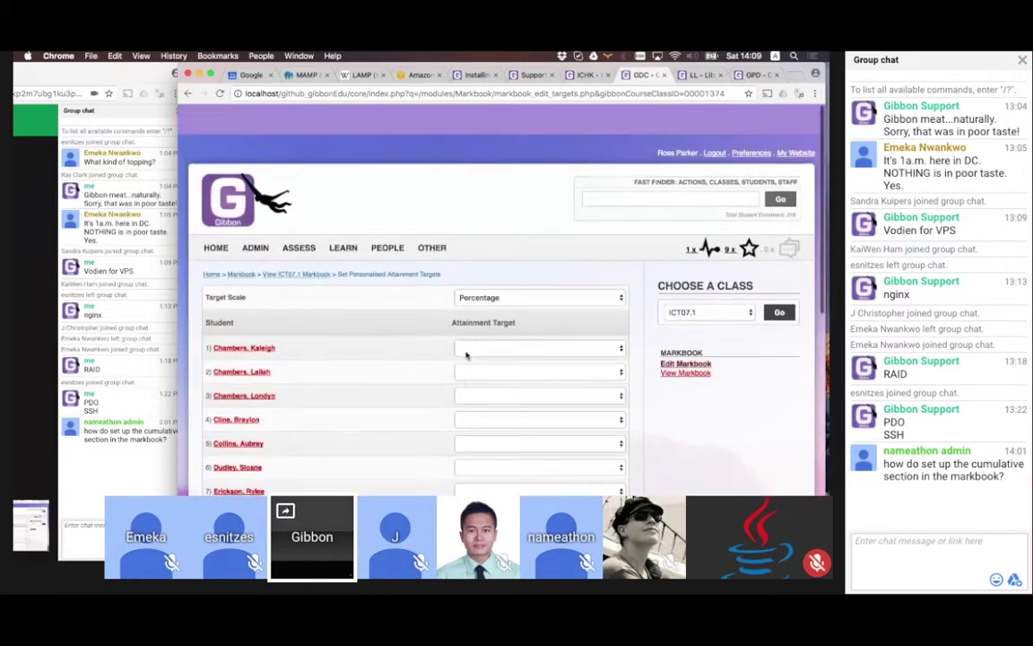
scroll(467, 355, down, 10)
click(606, 436)
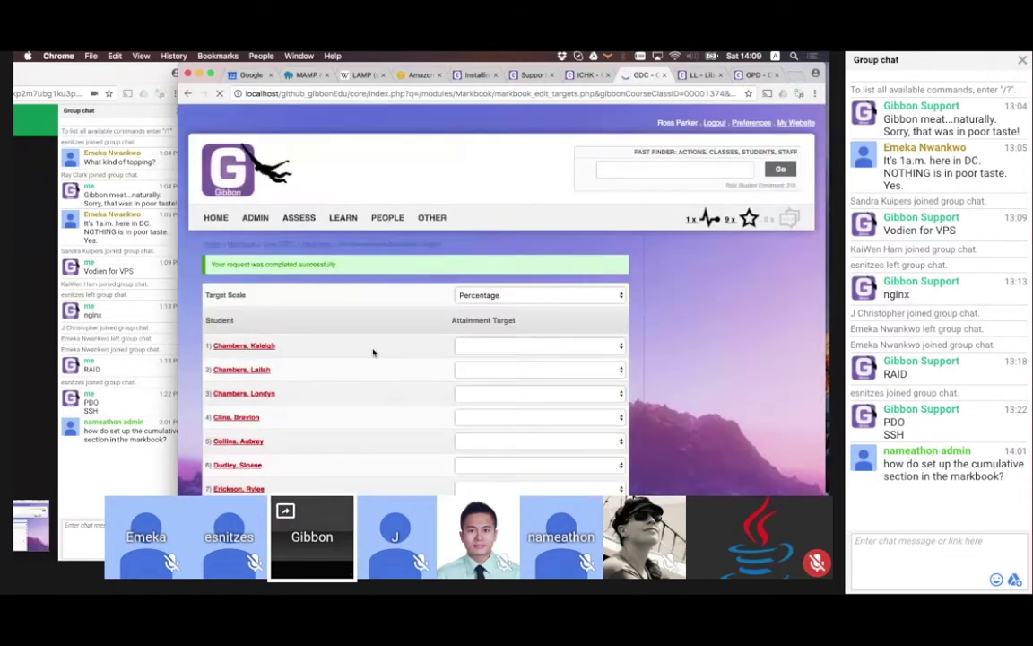
click(295, 246)
scroll(499, 346, down, 2)
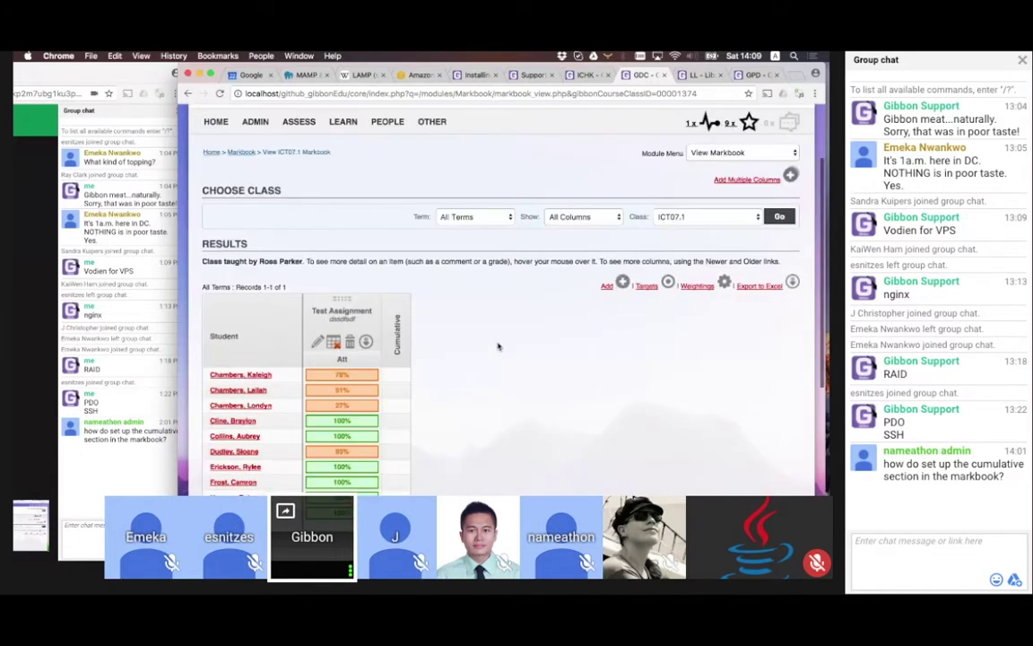
scroll(499, 346, down, 2)
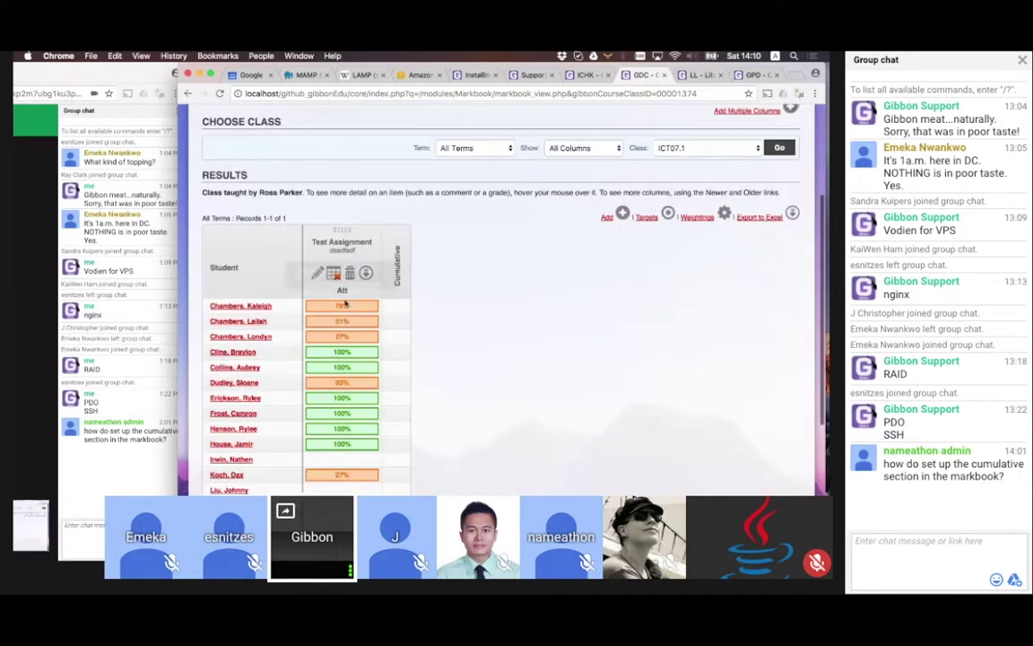
mouse_move(341, 305)
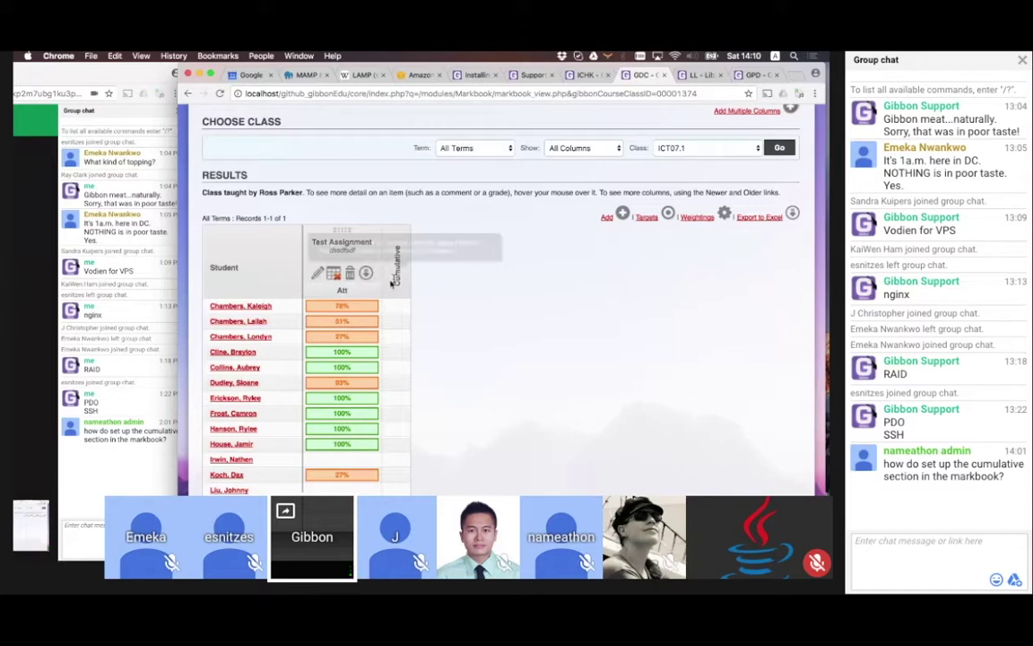
scroll(436, 292, up, 1)
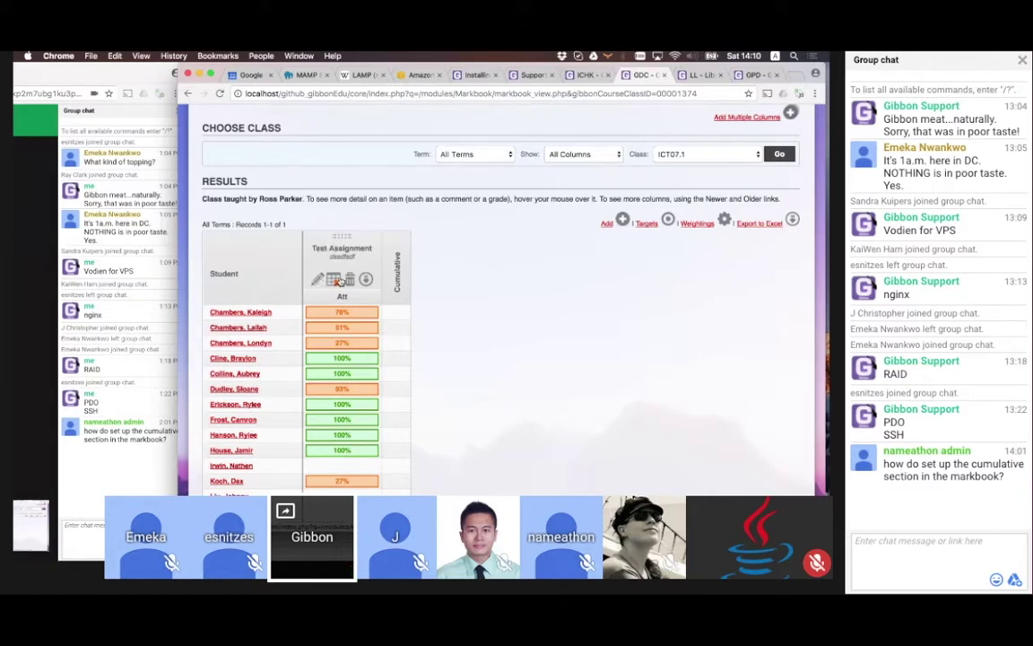
Resubmit the Test Assignment marks unchanged and check the ICT07.1 markbook, where only the 27% grades are orange
click(319, 280)
scroll(492, 341, down, 10)
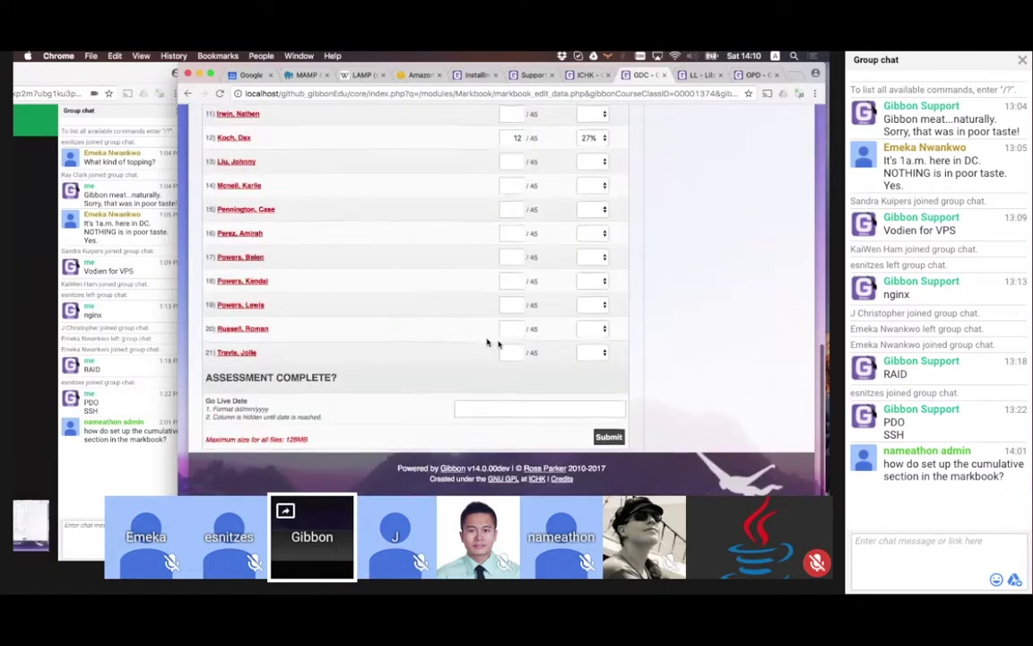
click(607, 436)
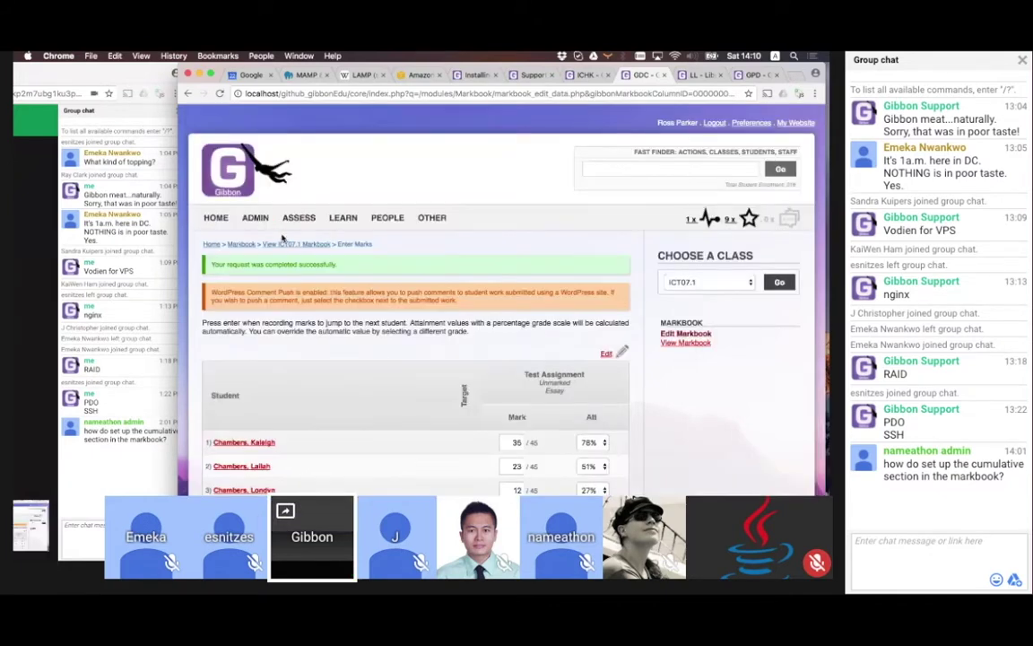
click(278, 244)
scroll(439, 427, down, 2)
scroll(439, 427, down, 3)
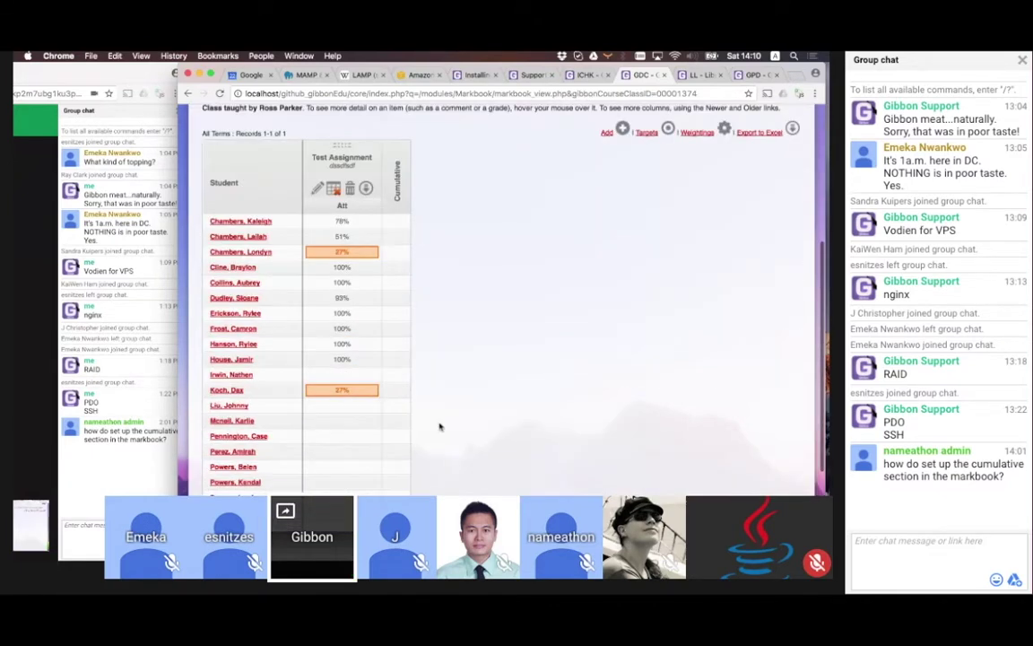
scroll(439, 427, up, 1)
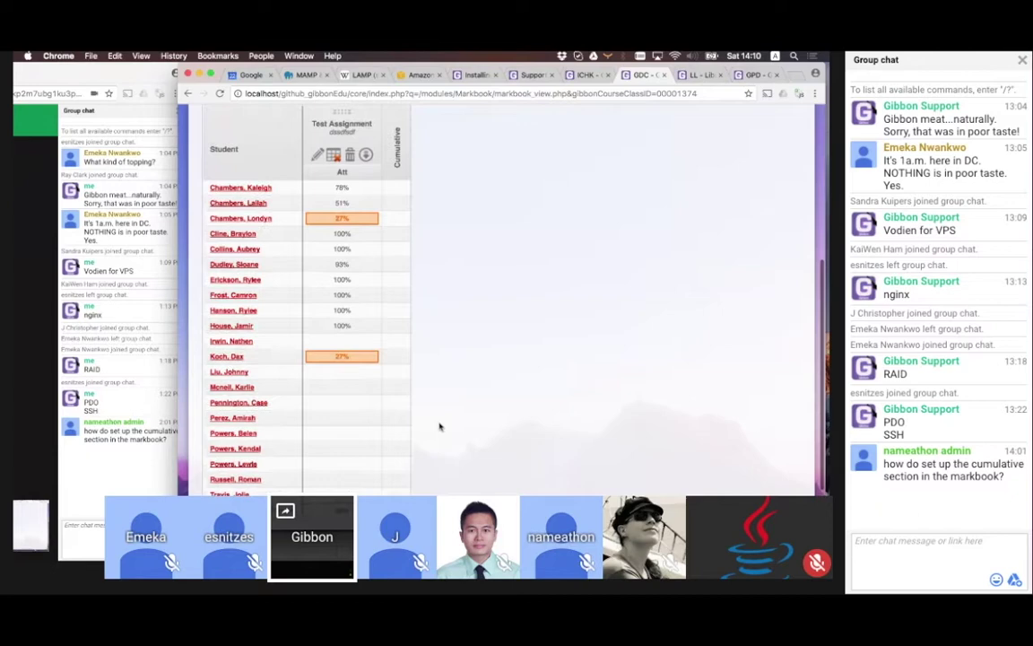
scroll(440, 426, up, 1)
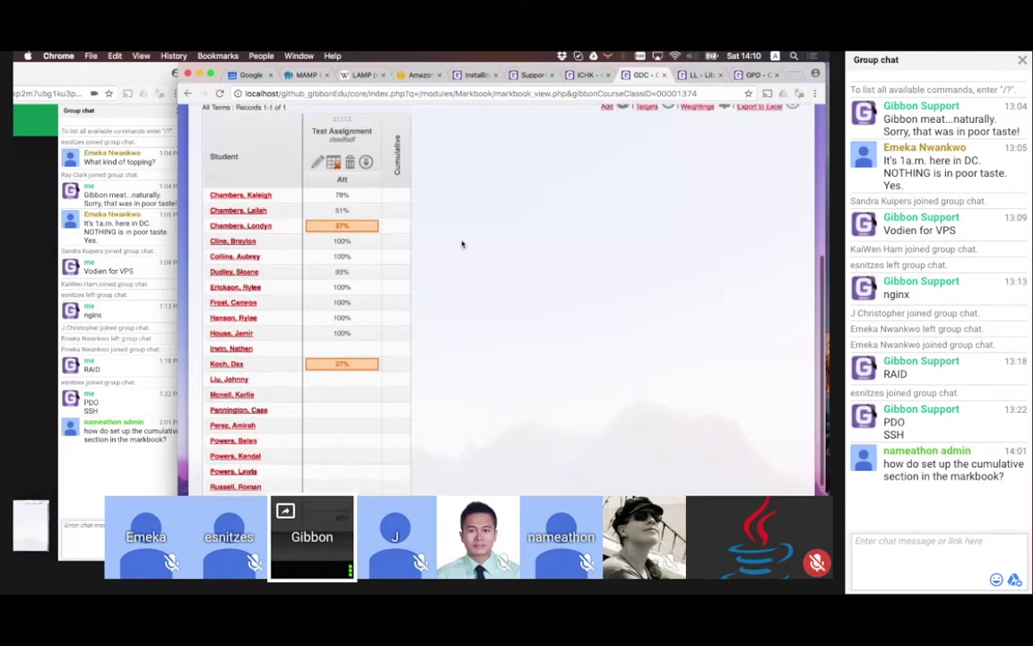
Set the Test Assignment go-live date to 23/04/2017 and submit the marks
scroll(461, 242, up, 1)
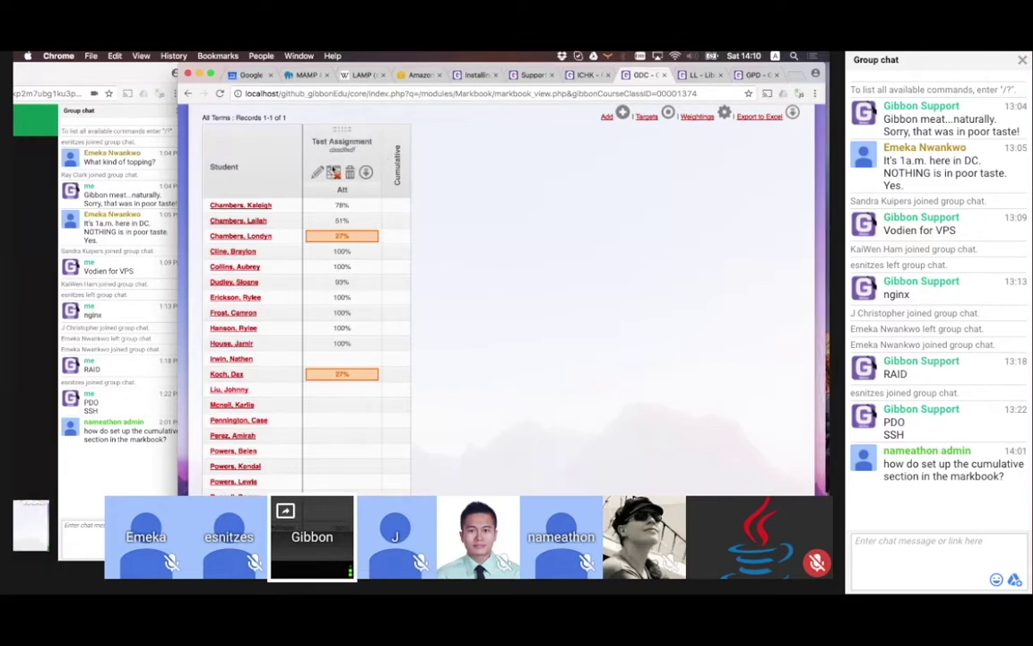
click(317, 171)
scroll(345, 354, down, 10)
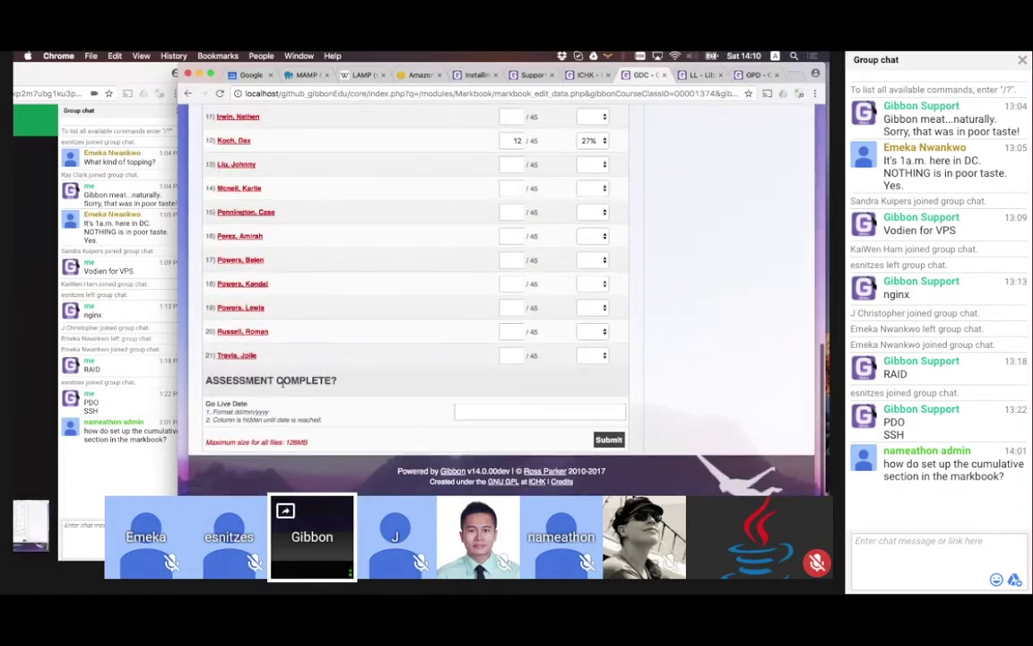
click(503, 412)
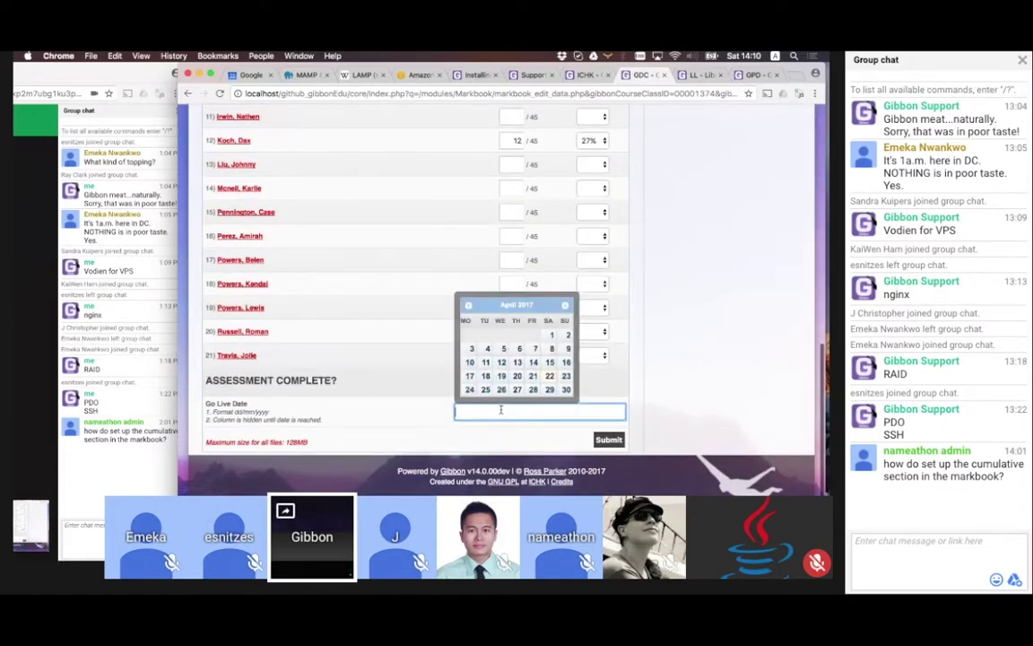
click(562, 376)
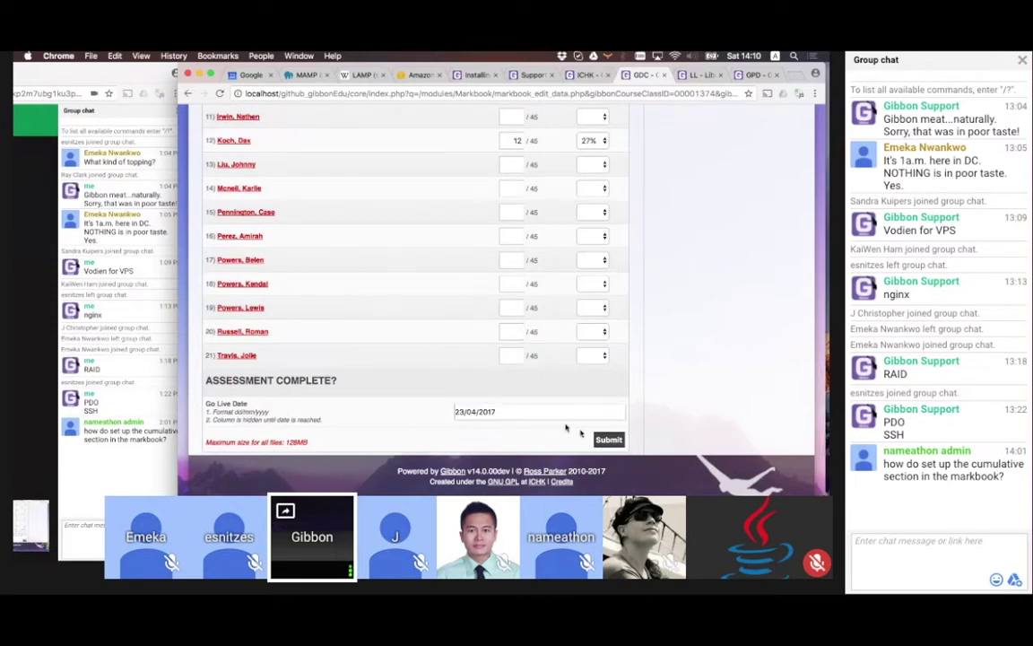
click(608, 440)
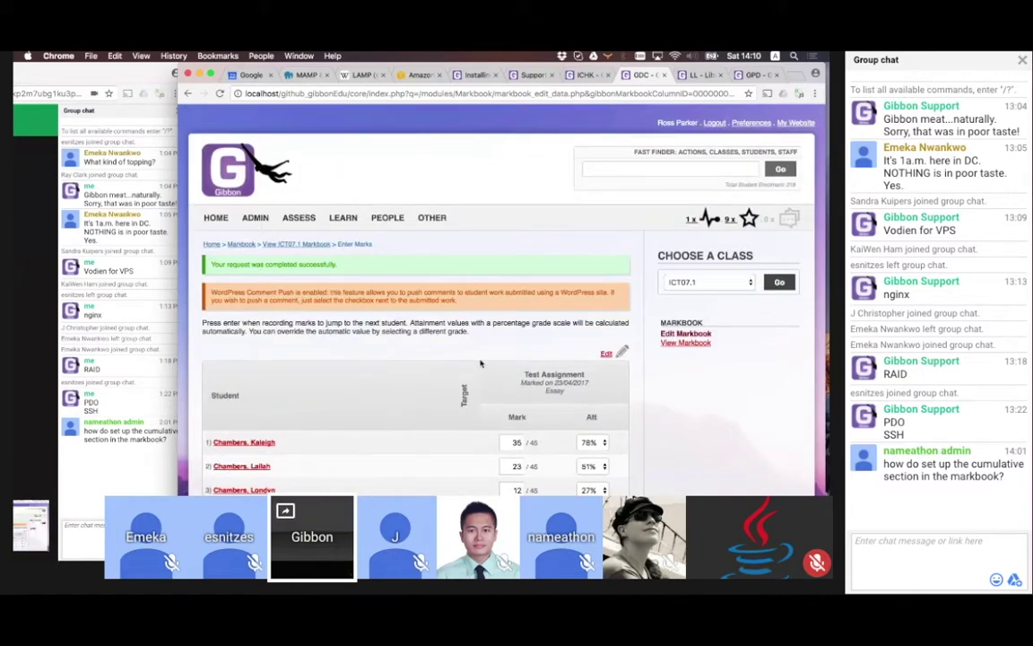
scroll(574, 408, down, 15)
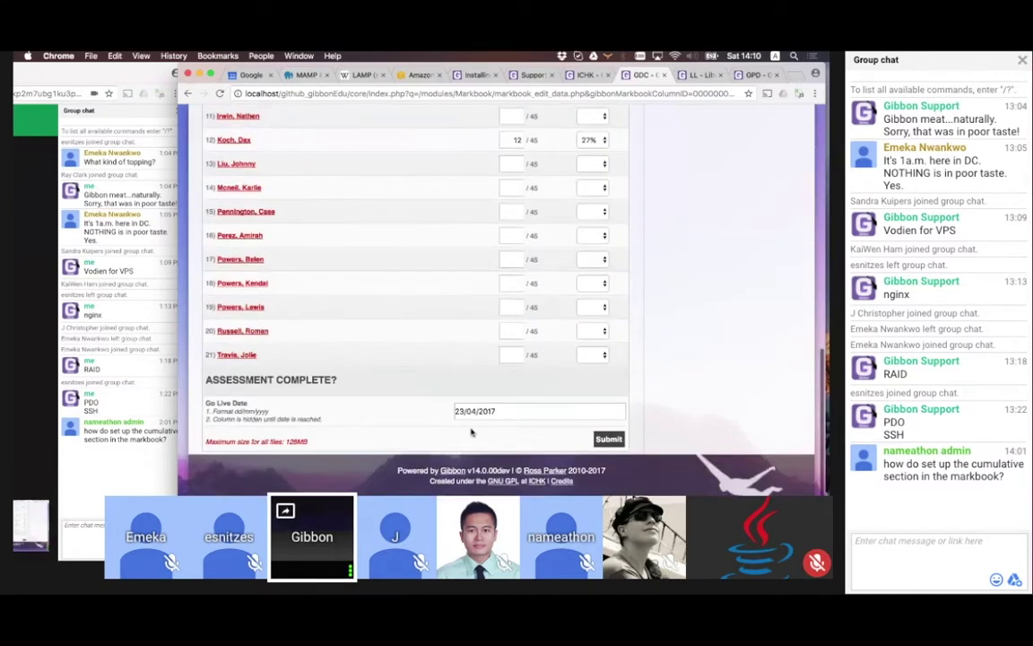
click(607, 439)
scroll(361, 307, up, 2)
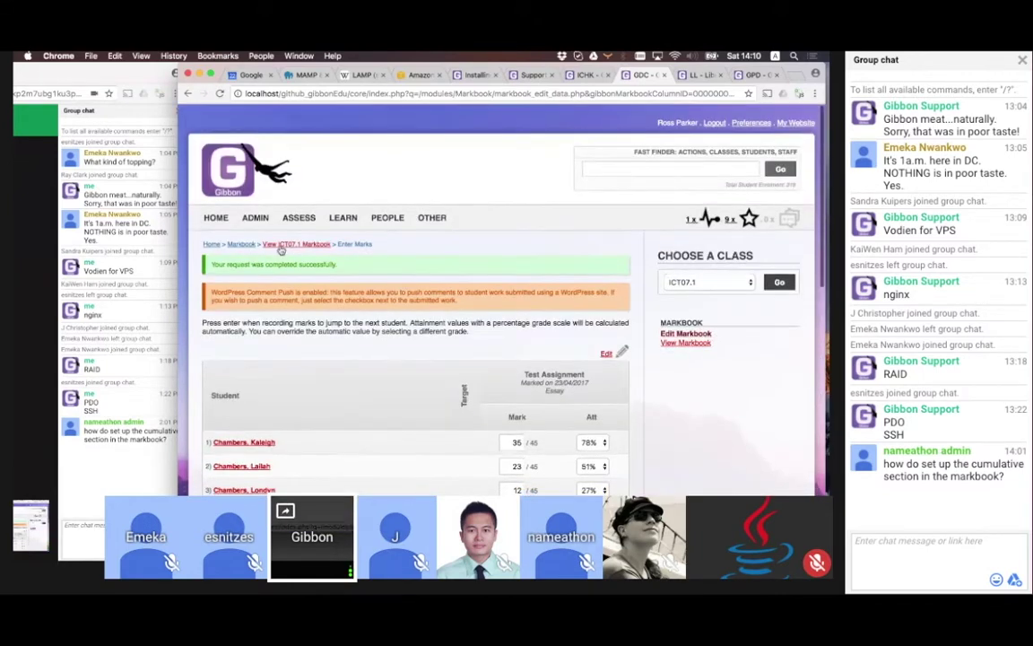
Back in the ICT07.1 markbook, check the Cumulative column averages, such as 78%
click(281, 249)
scroll(465, 400, down, 5)
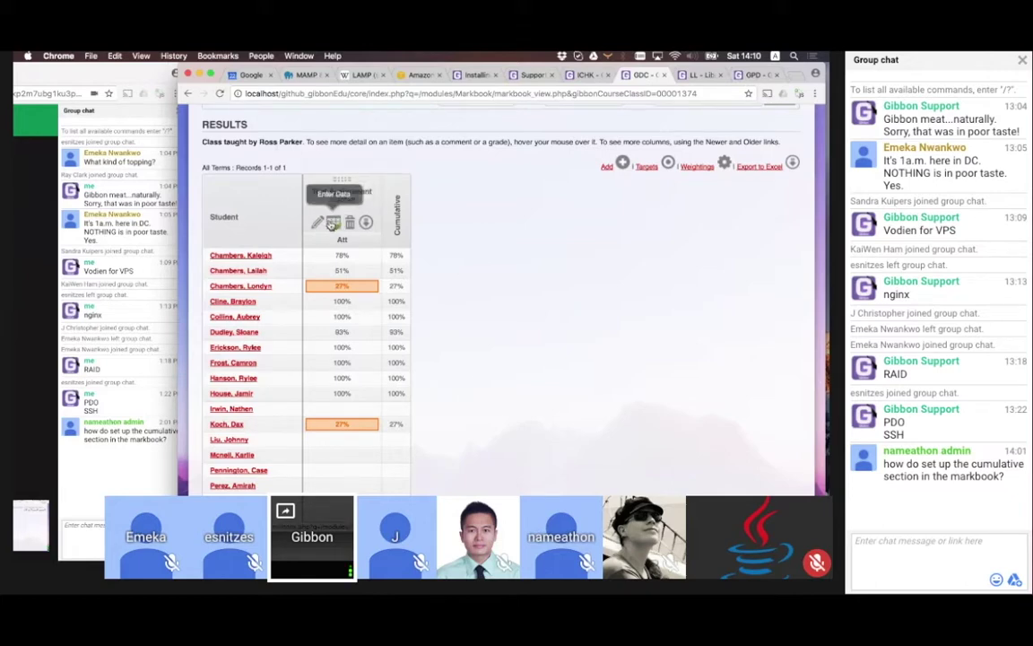
mouse_move(344, 254)
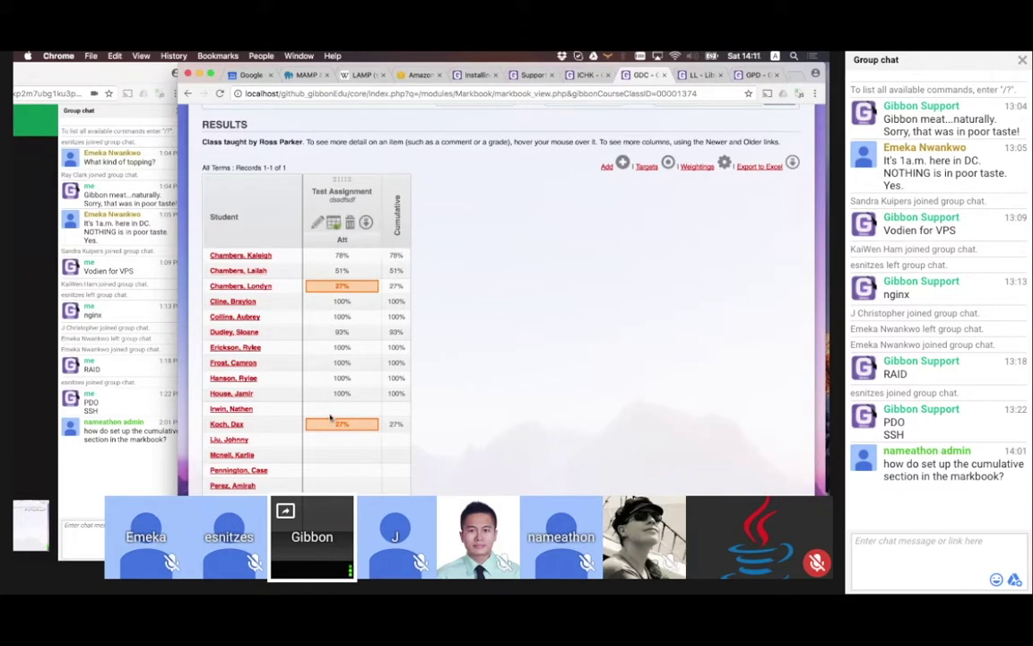
scroll(330, 417, down, 3)
scroll(330, 417, up, 3)
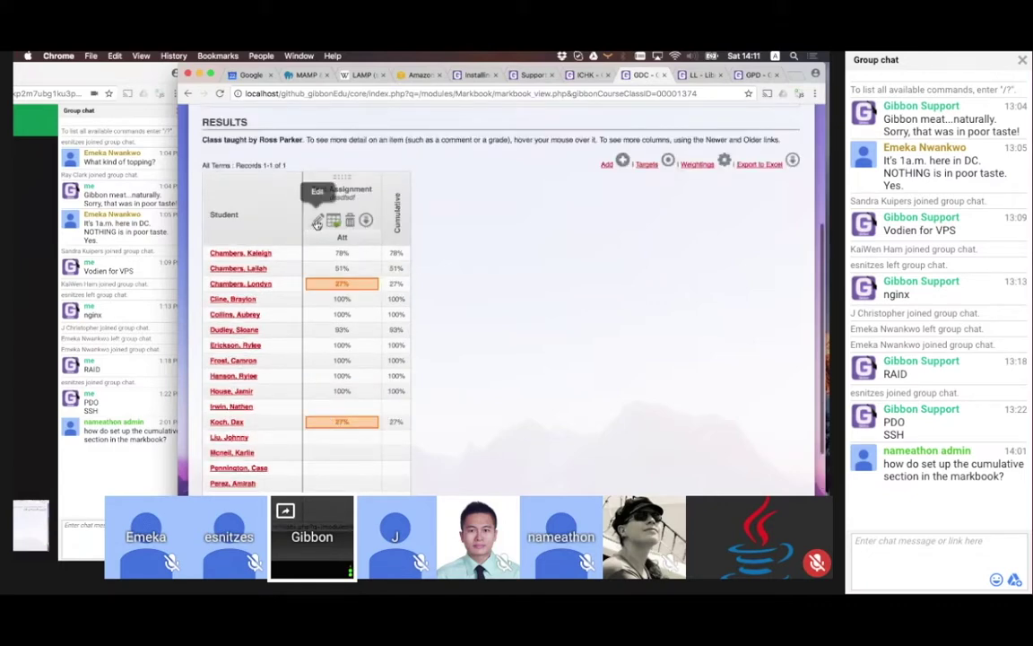
Create a 'Test 2' column with description 'T2', an assessment type and attainment total mark 37
click(606, 166)
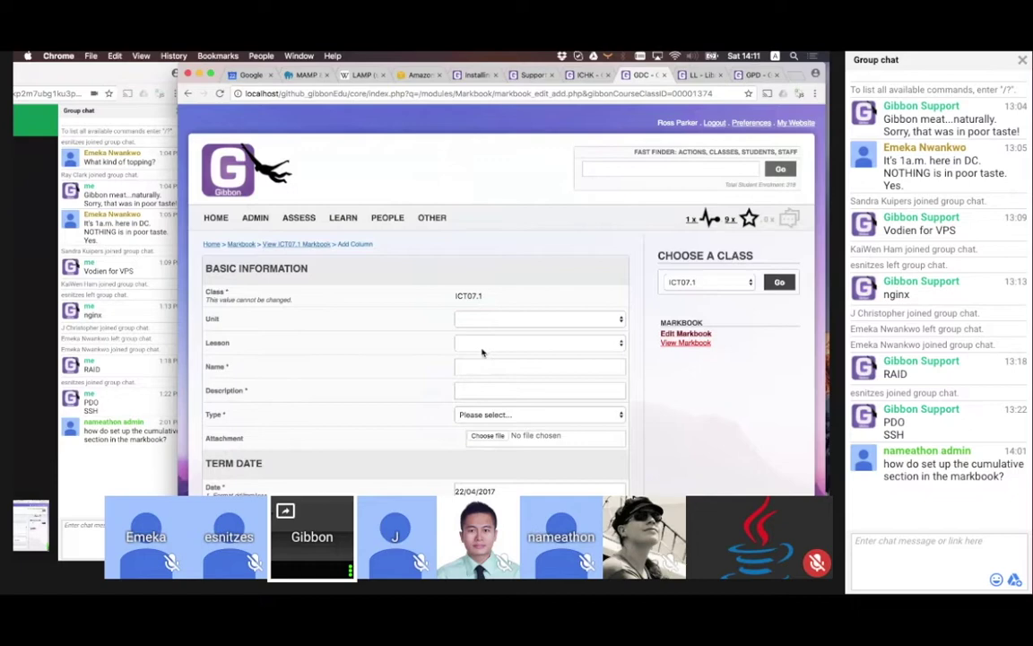
click(482, 359)
text(Test )
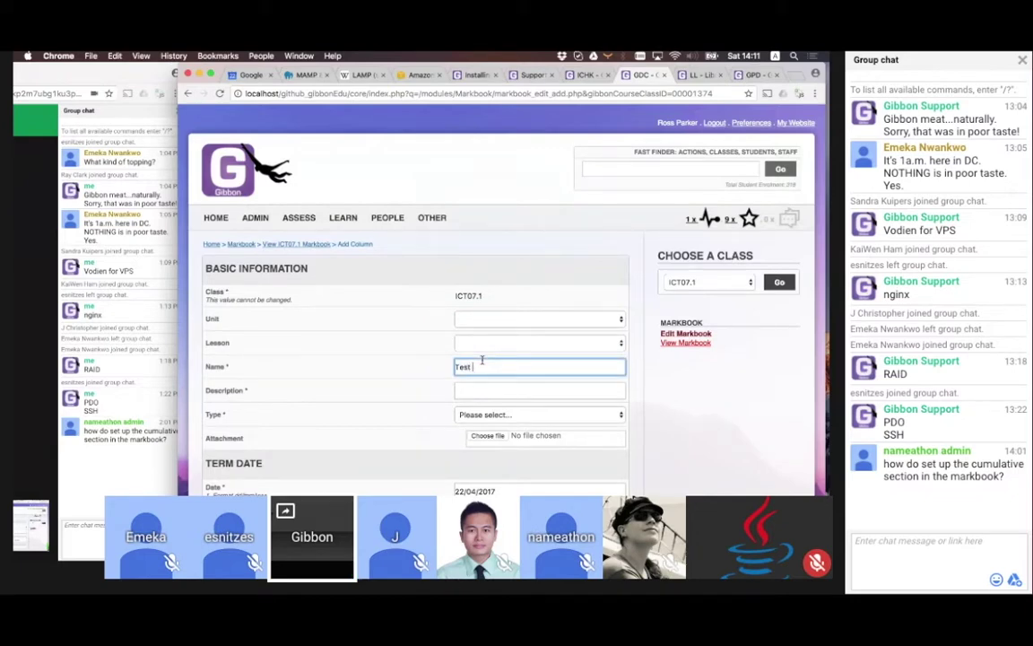
text(2)
click(494, 387)
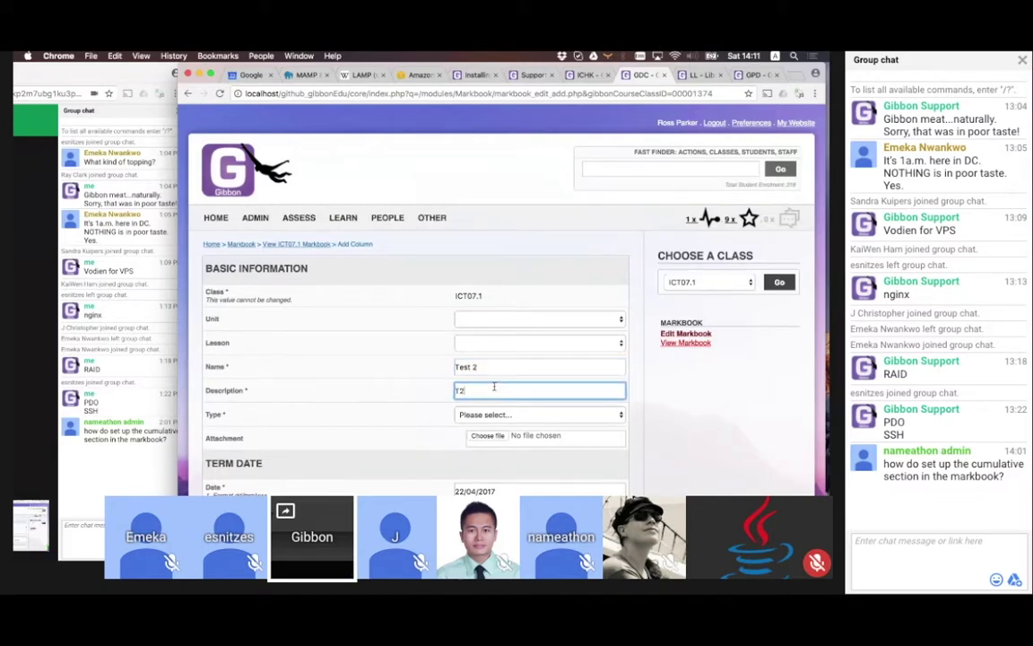
text(T2)
click(497, 417)
click(450, 455)
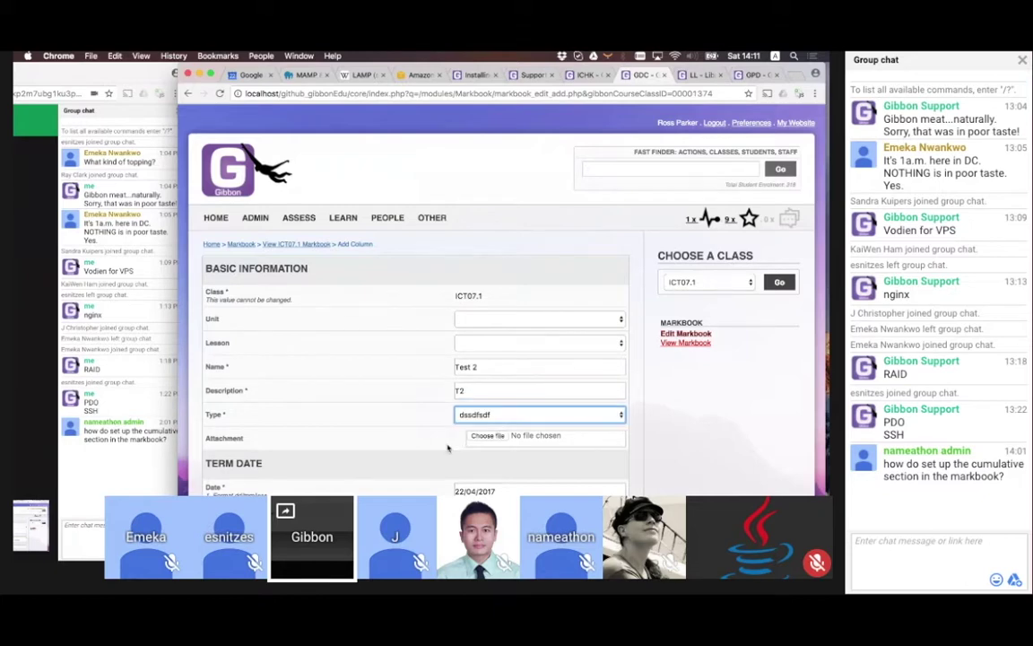
scroll(448, 448, down, 8)
scroll(449, 446, up, 1)
click(457, 210)
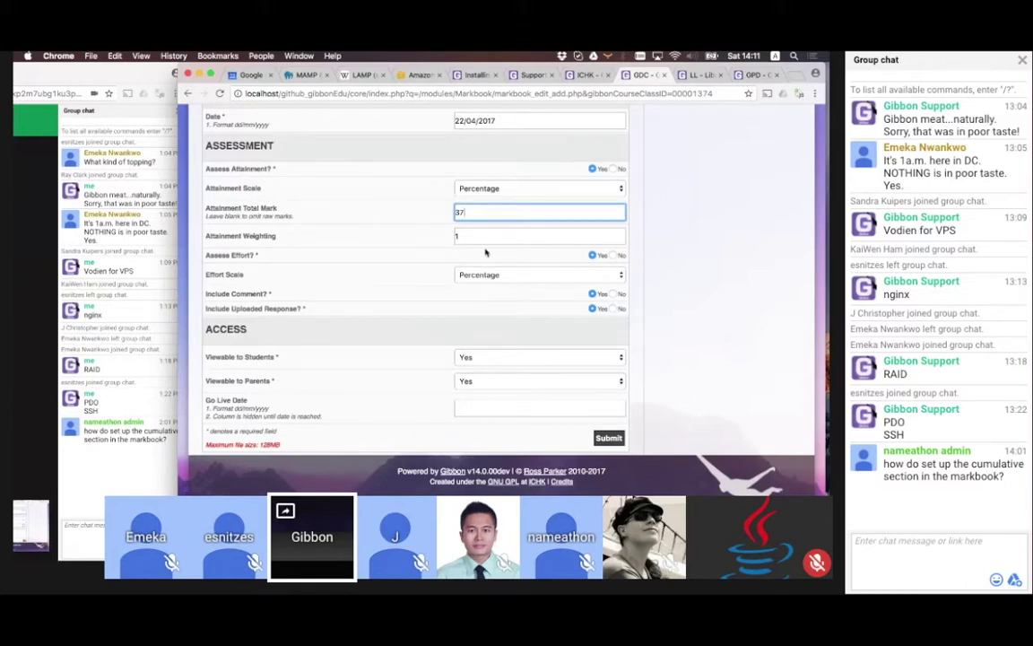
click(609, 439)
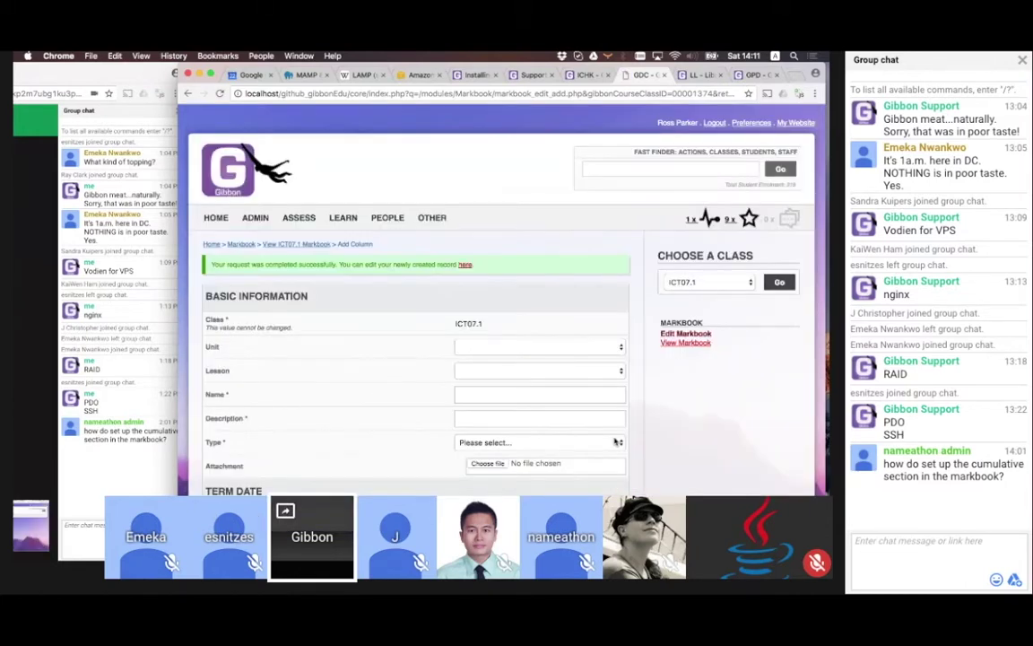
Enter and submit the students' Test 2 marks out of 37, correcting one out-of-range entry
click(289, 245)
scroll(446, 307, down, 5)
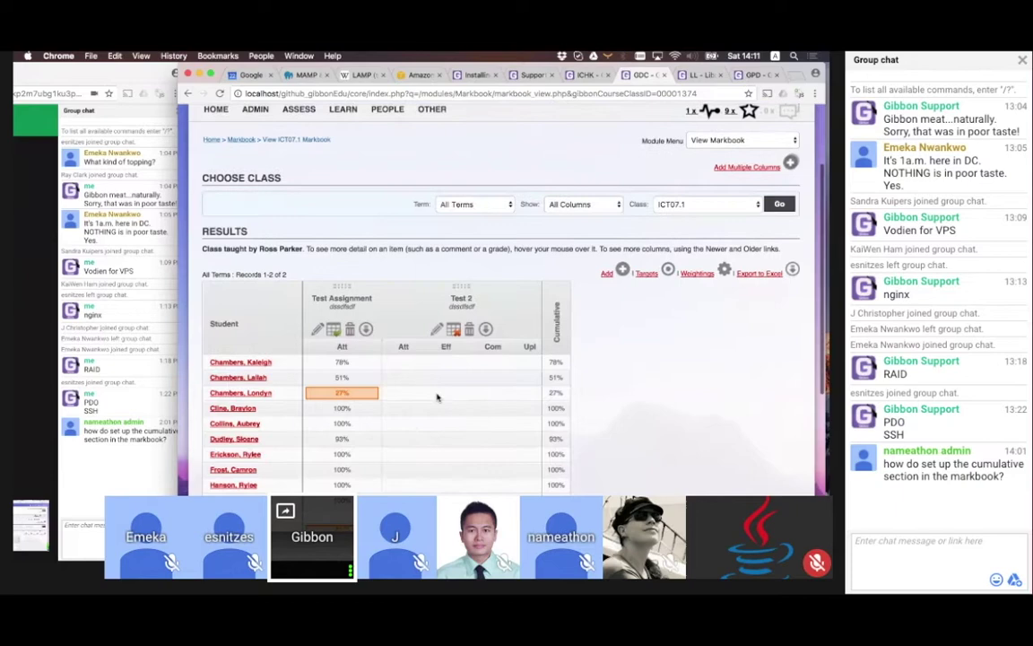
click(449, 310)
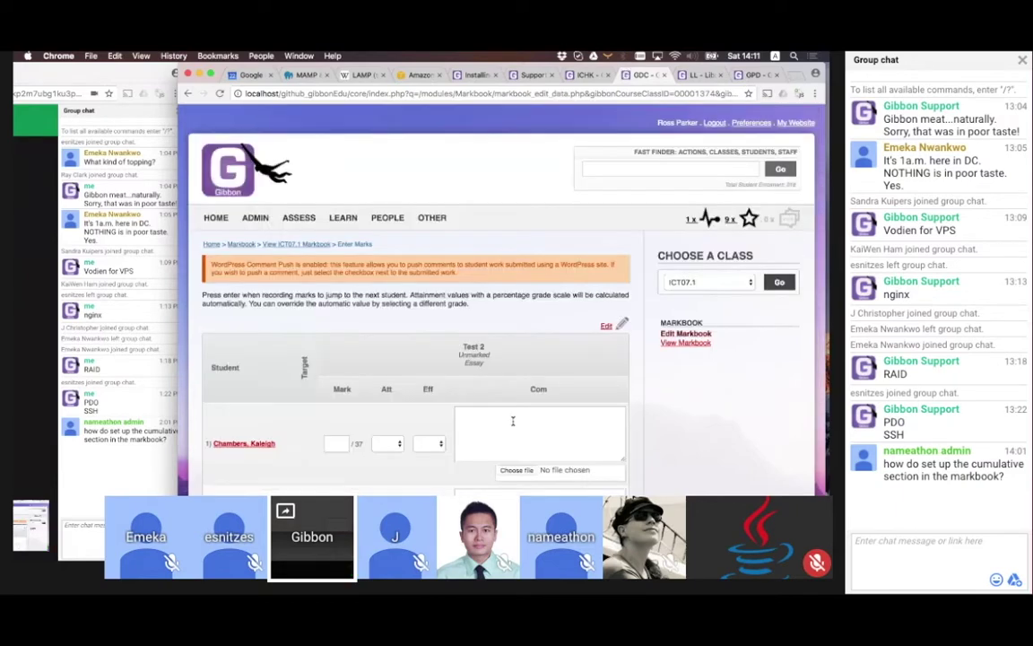
click(337, 346)
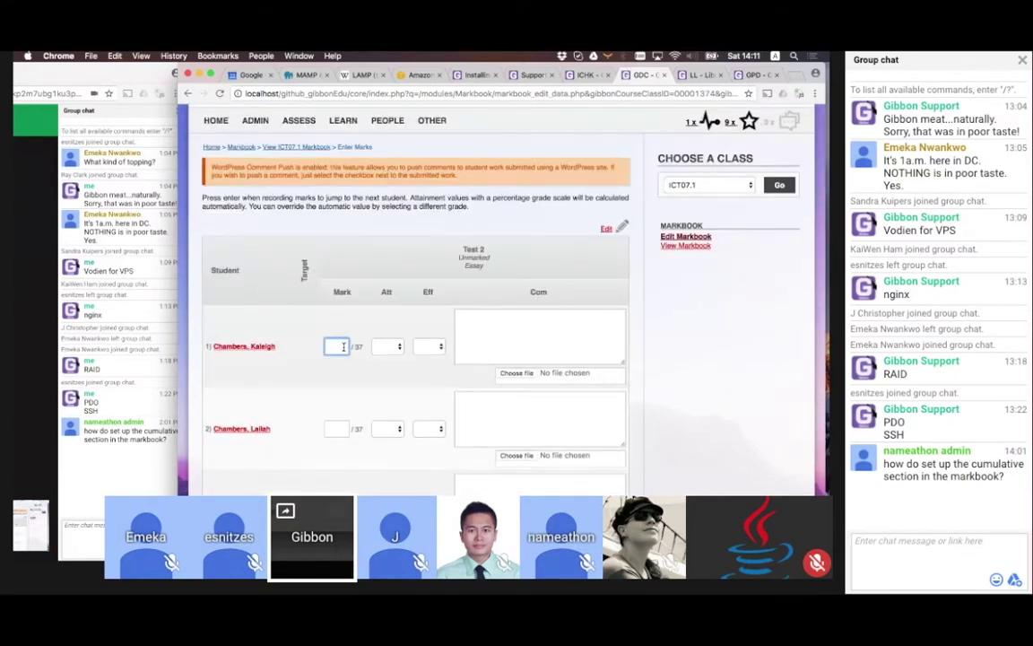
text(37 37 2 37 37 2134)
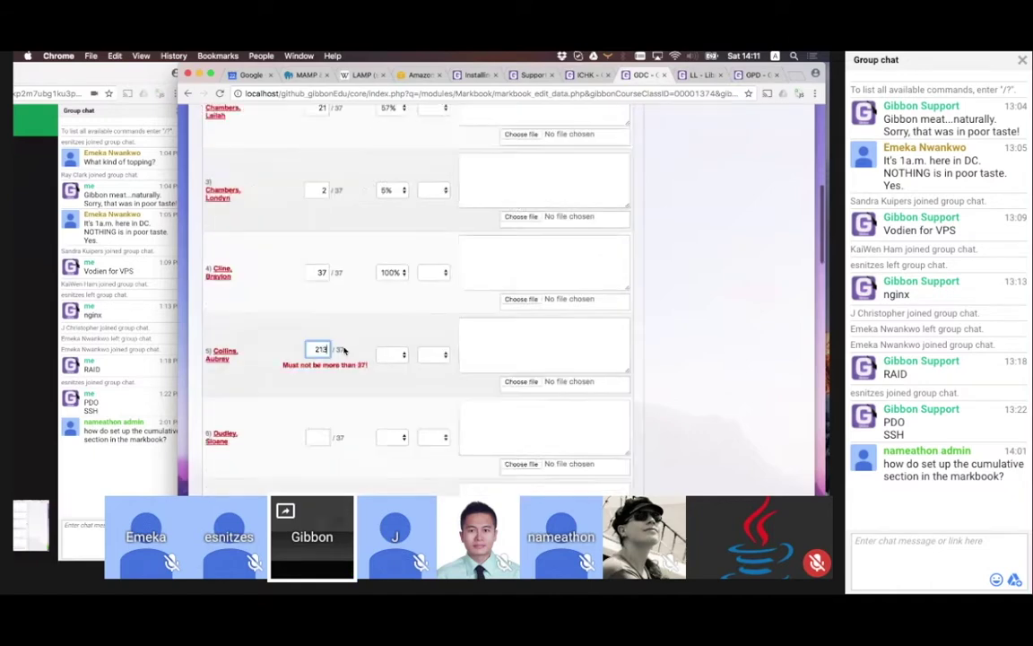
key(BackSpace)
key(BackSpace)
key(BackSpace)
key(BackSpace)
text(37  12 12 37 13 4)
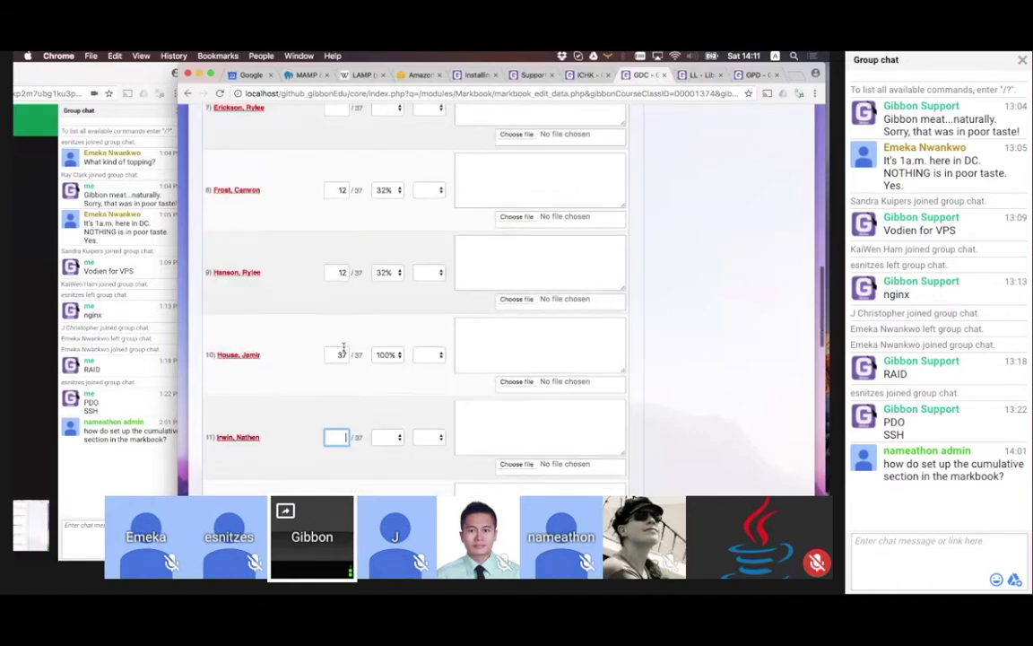
text( 37 37   12)
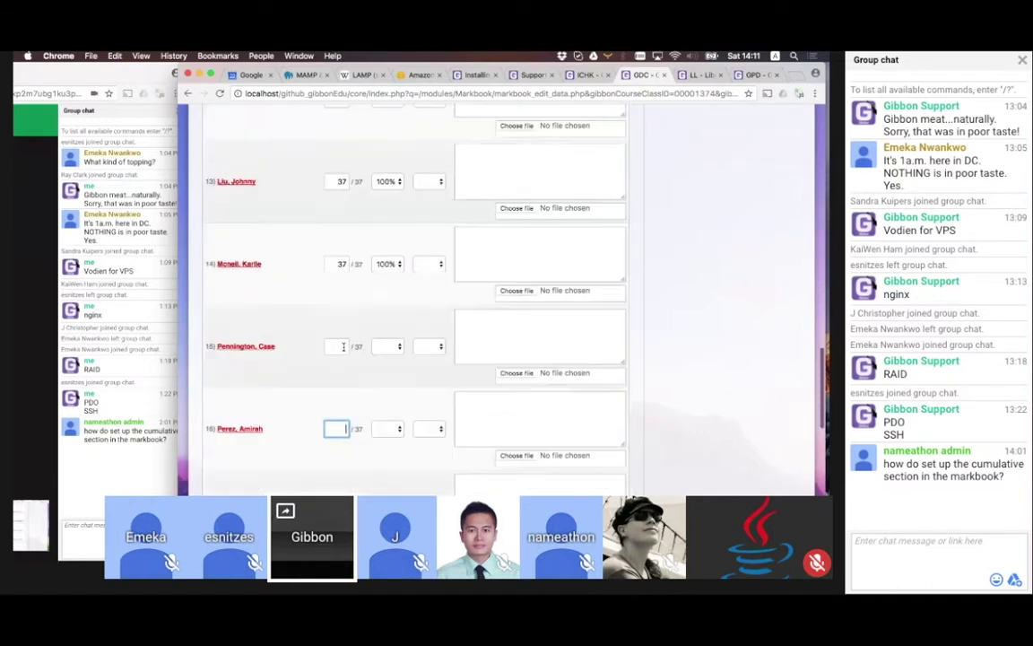
key(Return)
scroll(344, 350, down, 5)
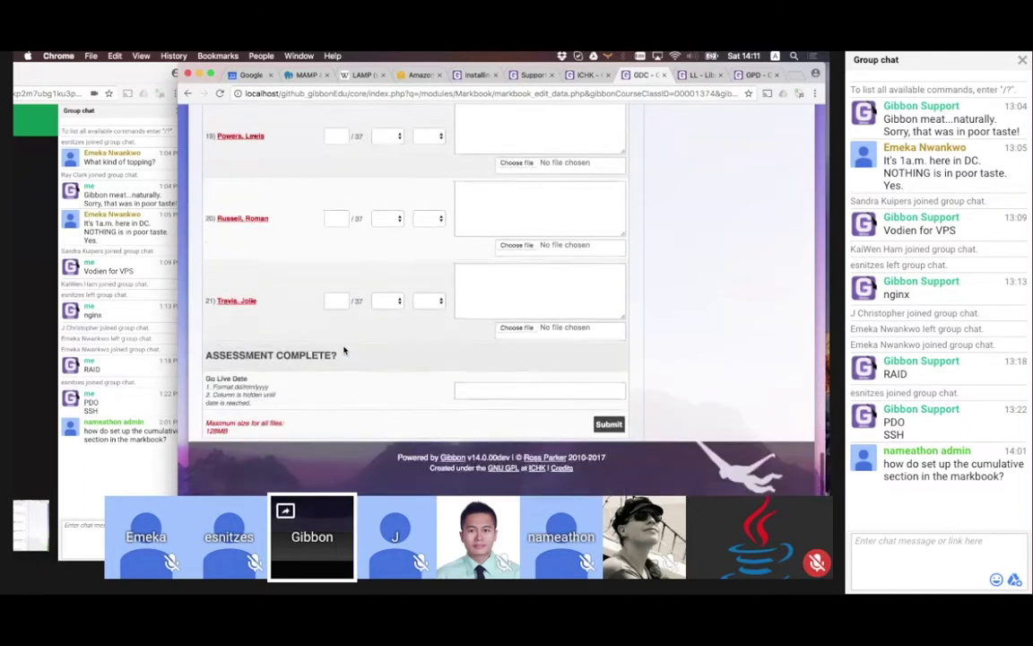
click(612, 440)
Give Test 2 a go-live date of 23/04/2017 and return to the ICT07.1 markbook
scroll(478, 377, down, 15)
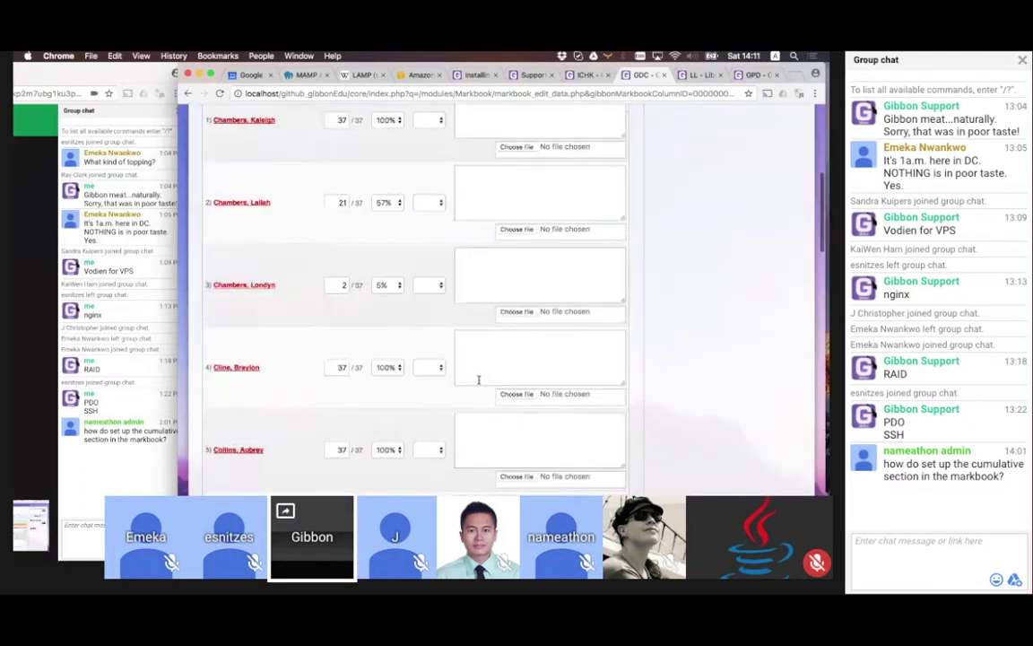
scroll(478, 379, down, 5)
click(478, 378)
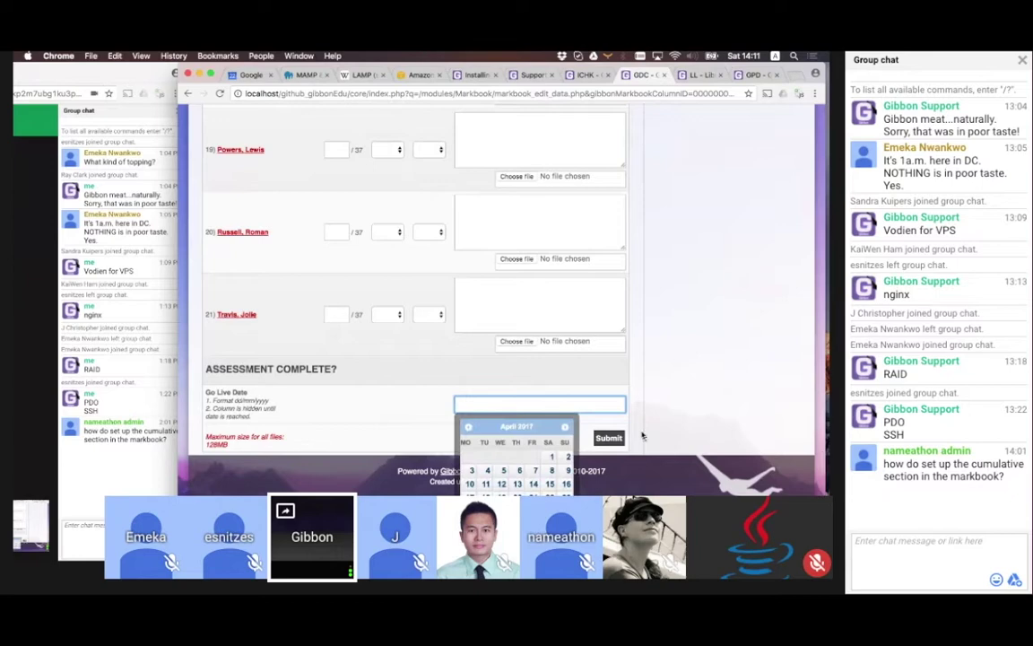
text(23/04/2017)
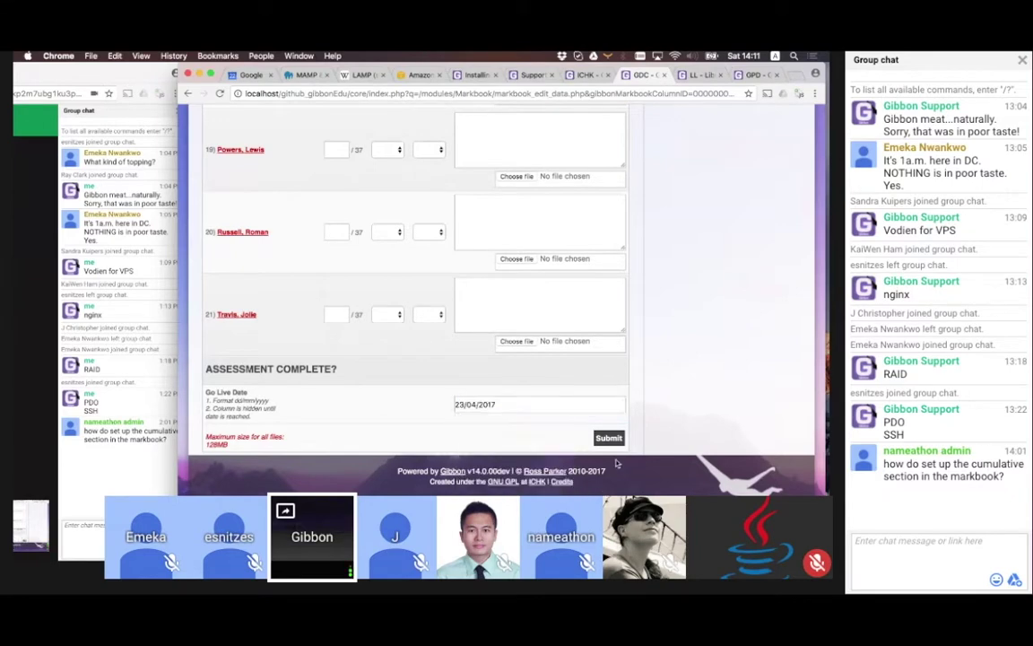
click(607, 438)
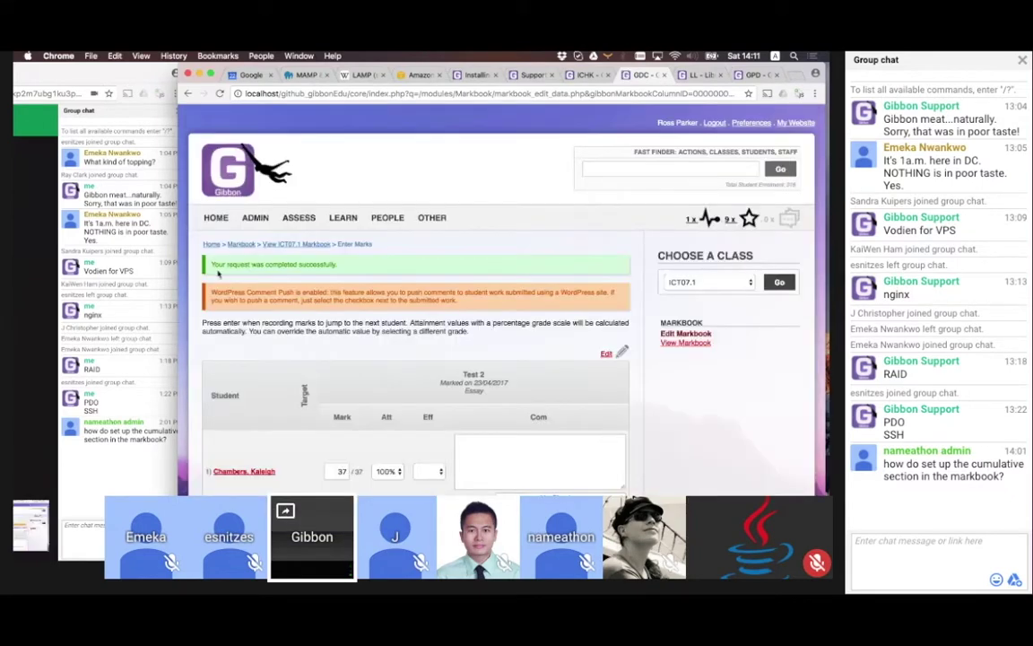
click(288, 244)
scroll(507, 377, down, 5)
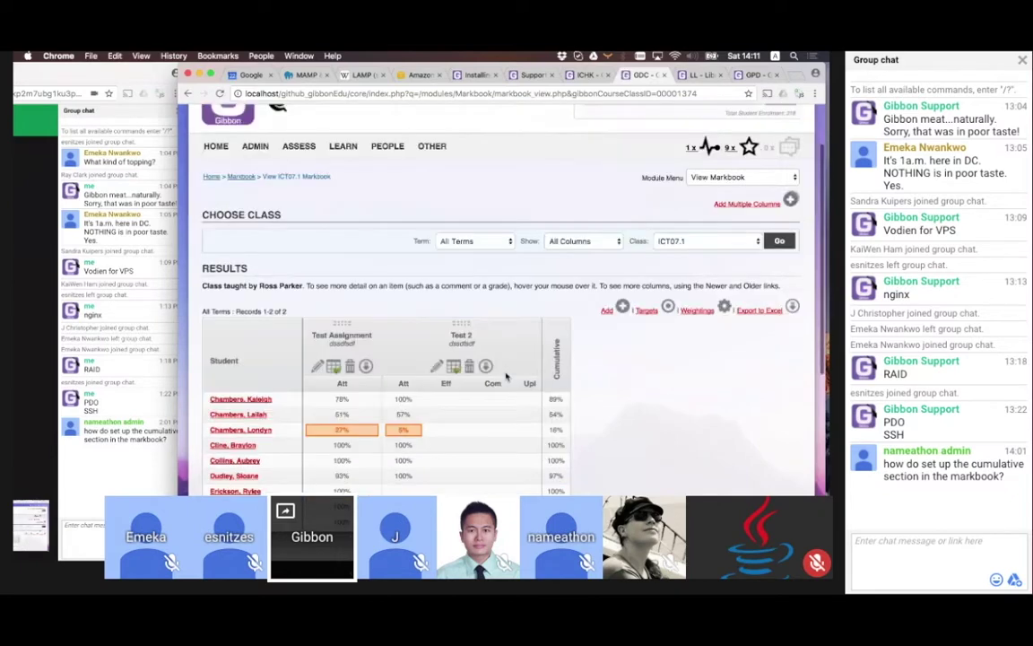
scroll(507, 378, up, 3)
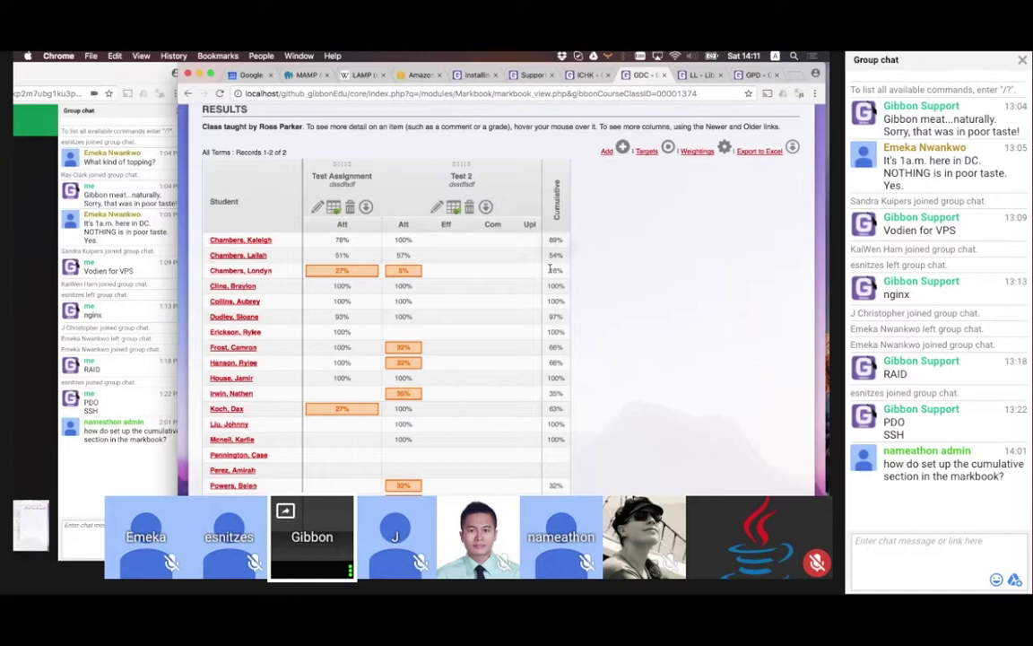
scroll(551, 269, up, 2)
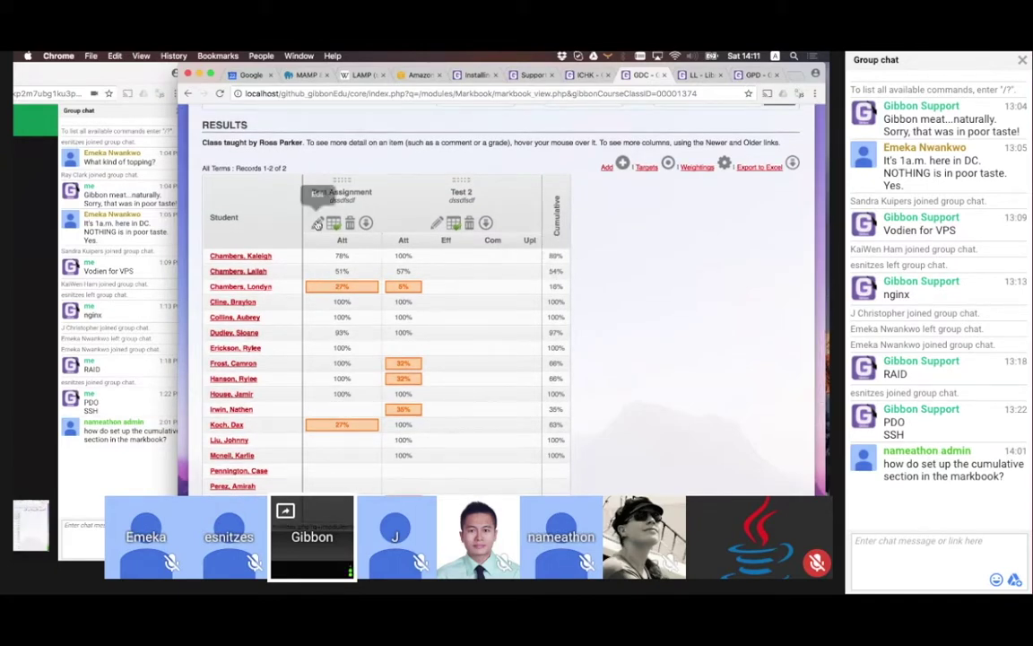
Look at the Test Assignment column's attainment weighting without changing it
click(318, 223)
scroll(320, 392, down, 10)
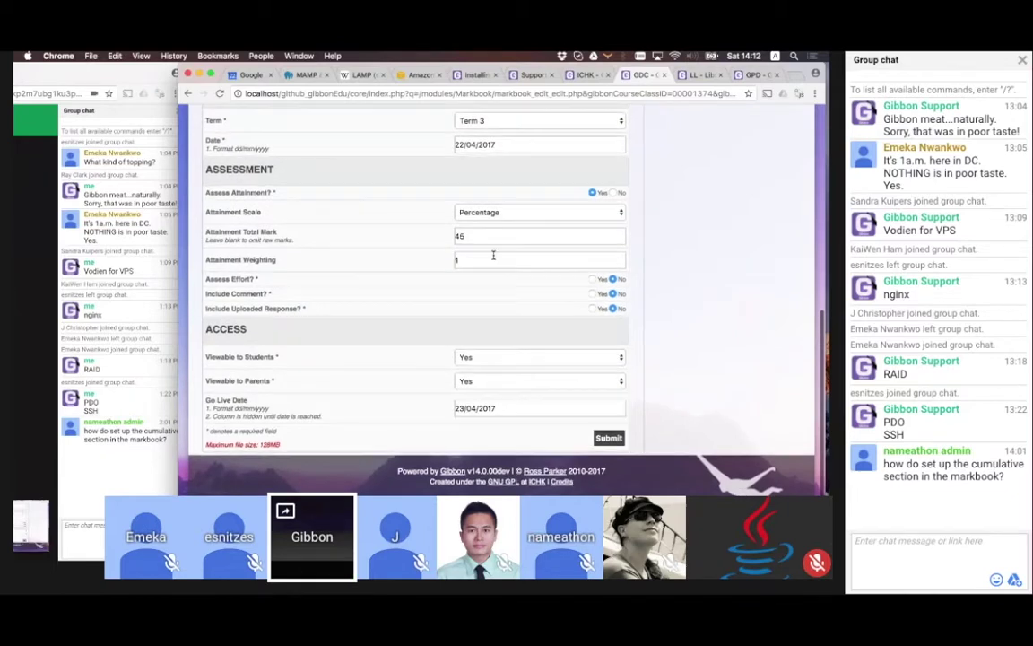
click(491, 259)
scroll(492, 256, up, 10)
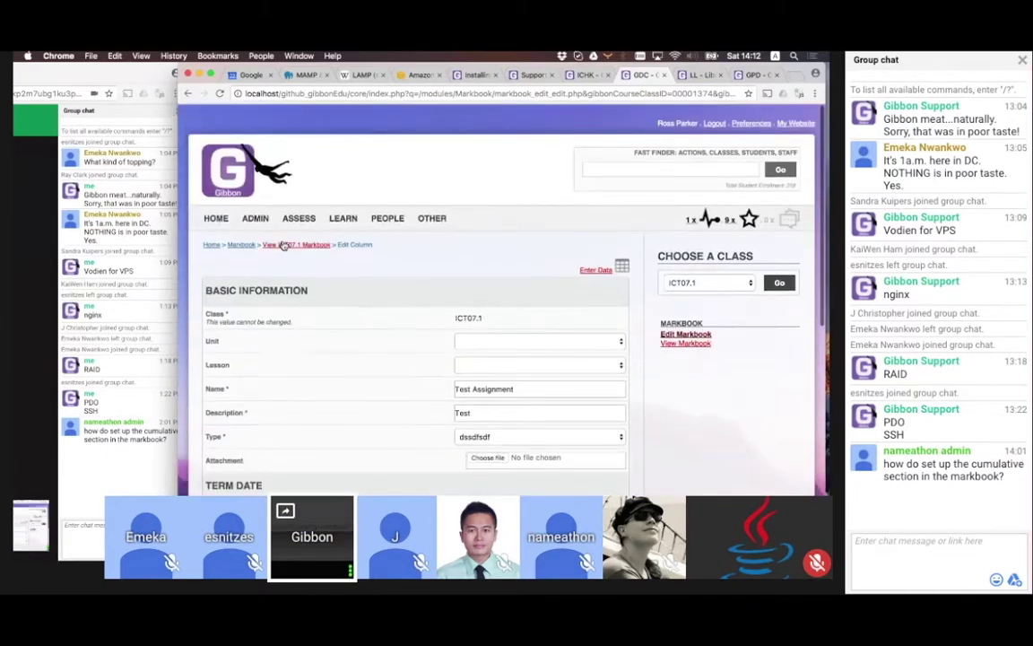
click(291, 242)
Set Test 2's attainment weighting to 0.1 and review the recalculated Cumulative averages, e.g. 80%
click(440, 438)
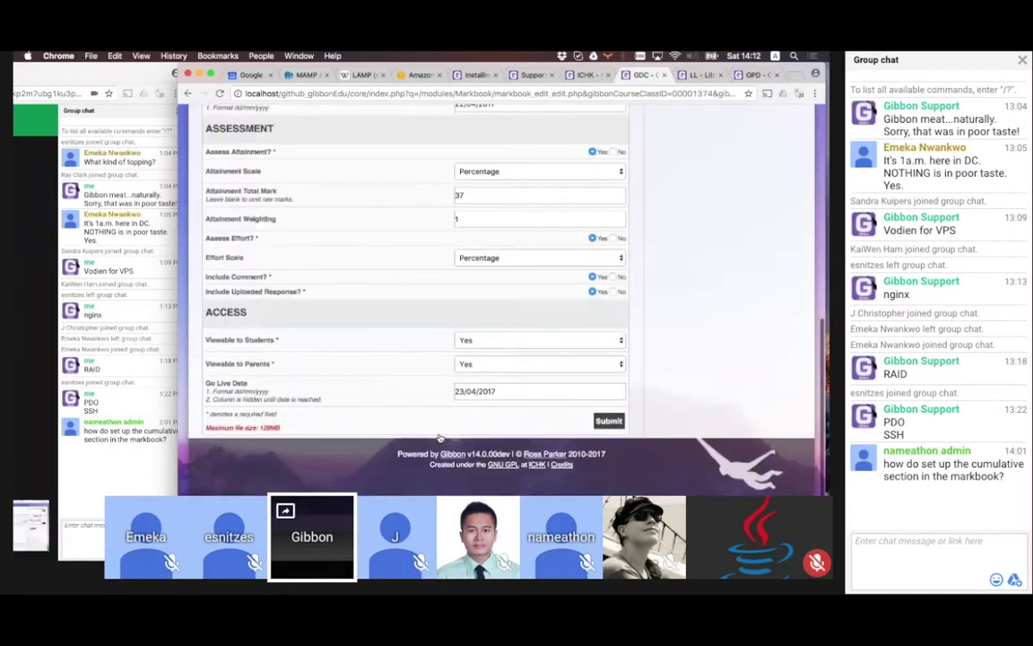
click(473, 234)
text(0.1)
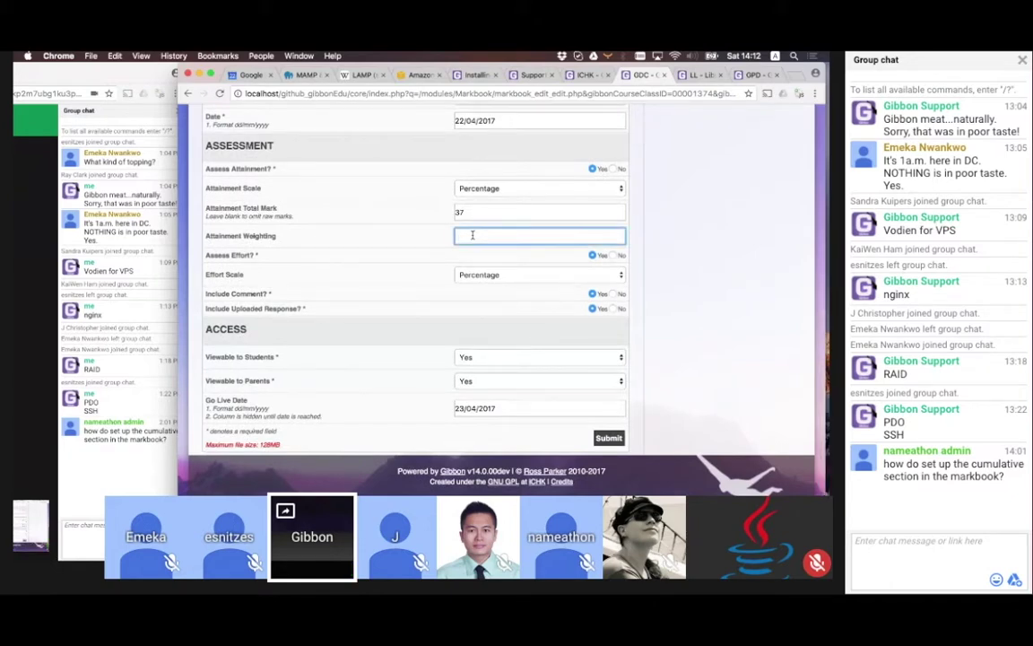
click(609, 438)
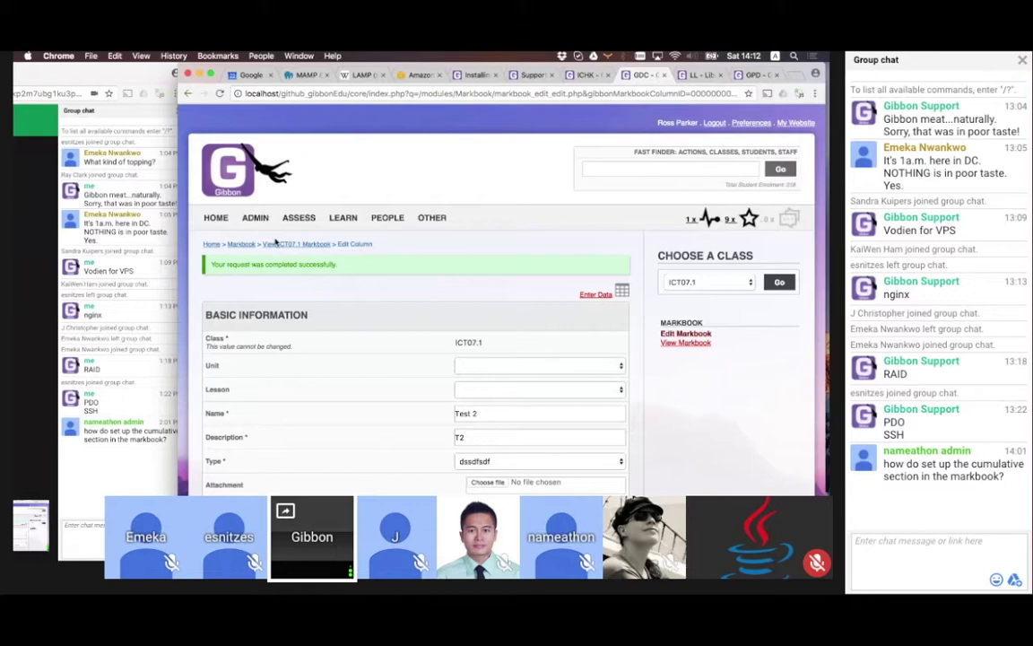
click(275, 243)
scroll(485, 366, down, 5)
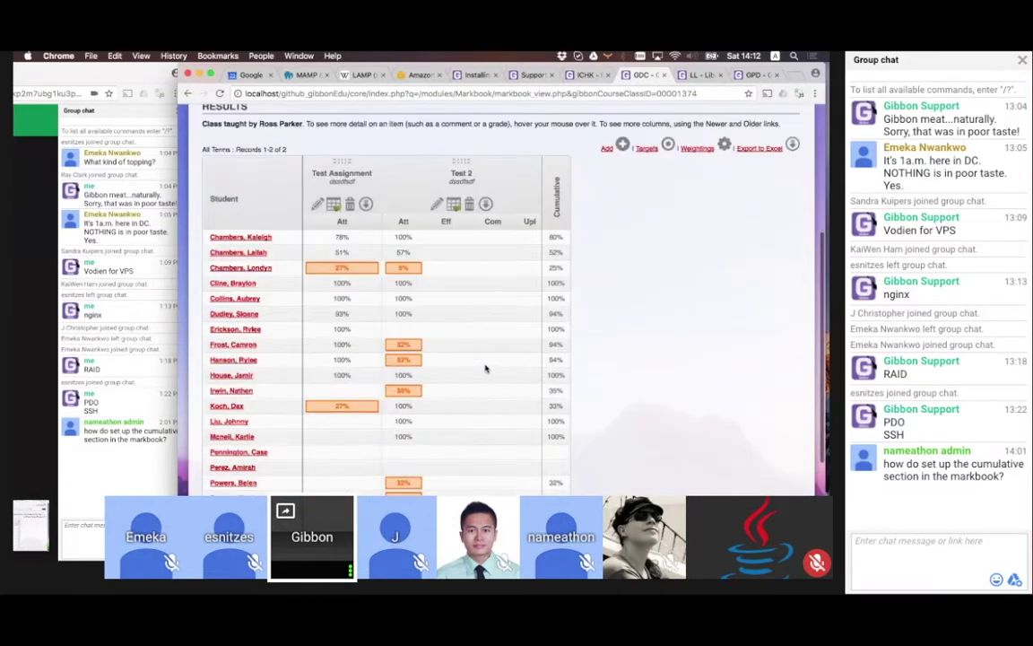
scroll(484, 368, down, 1)
mouse_move(556, 220)
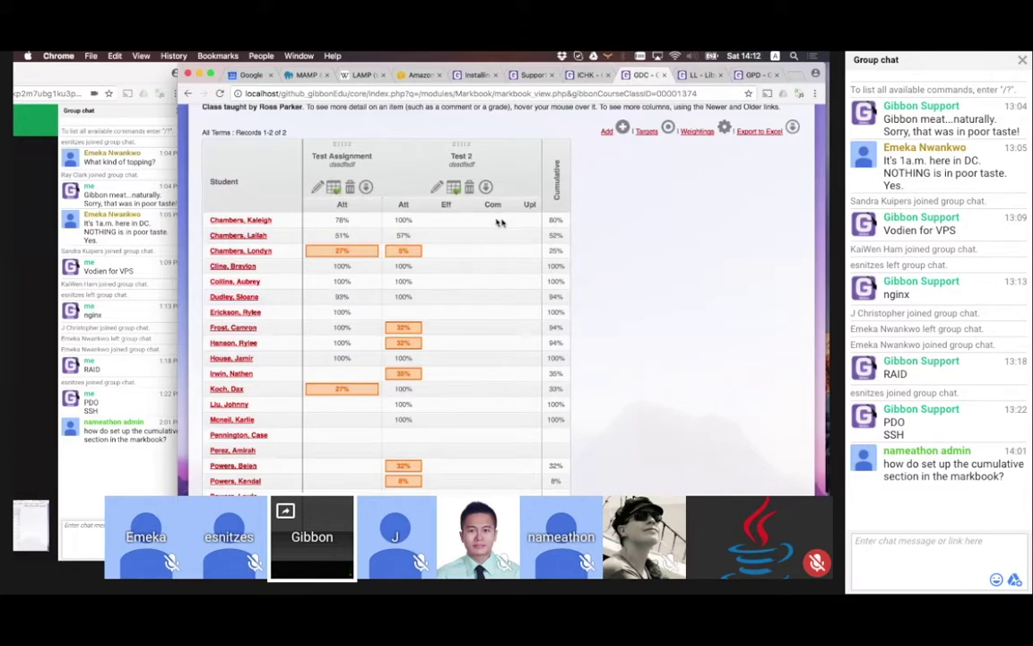
Replace Test 2's attainment weighting of 0.1 with 20 and save the column
click(436, 186)
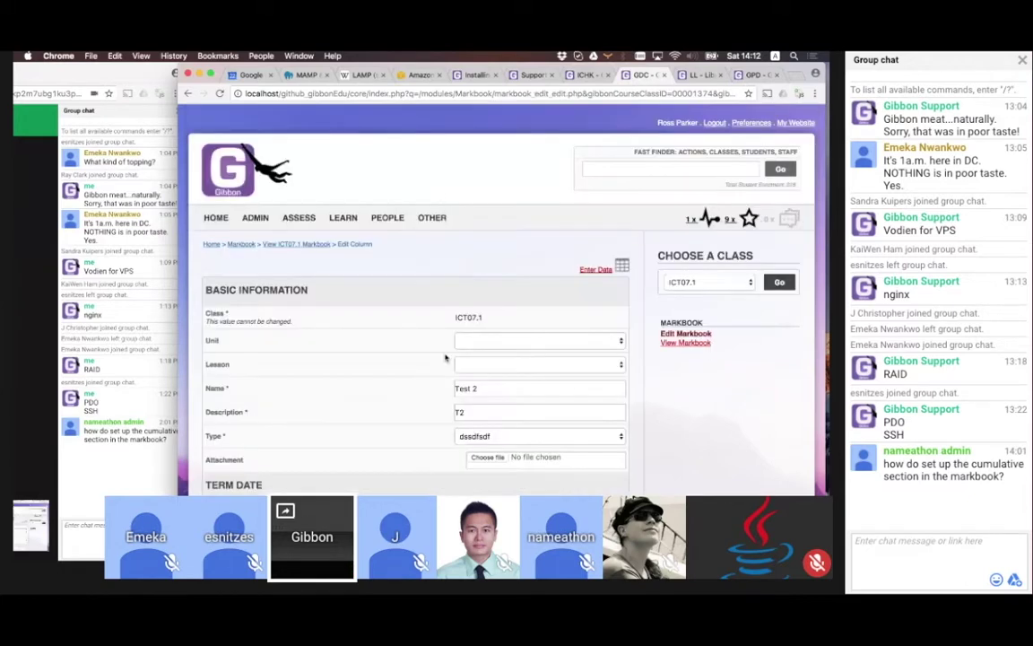
scroll(445, 357, down, 10)
scroll(445, 357, up, 1)
drag(471, 236, 414, 235)
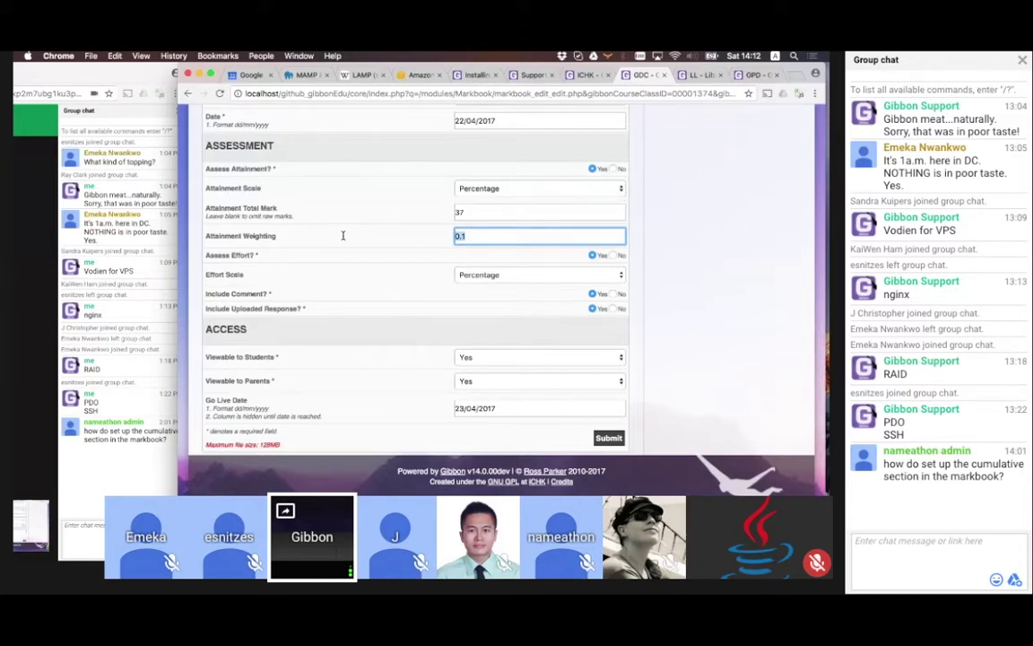
text(20)
key(Return)
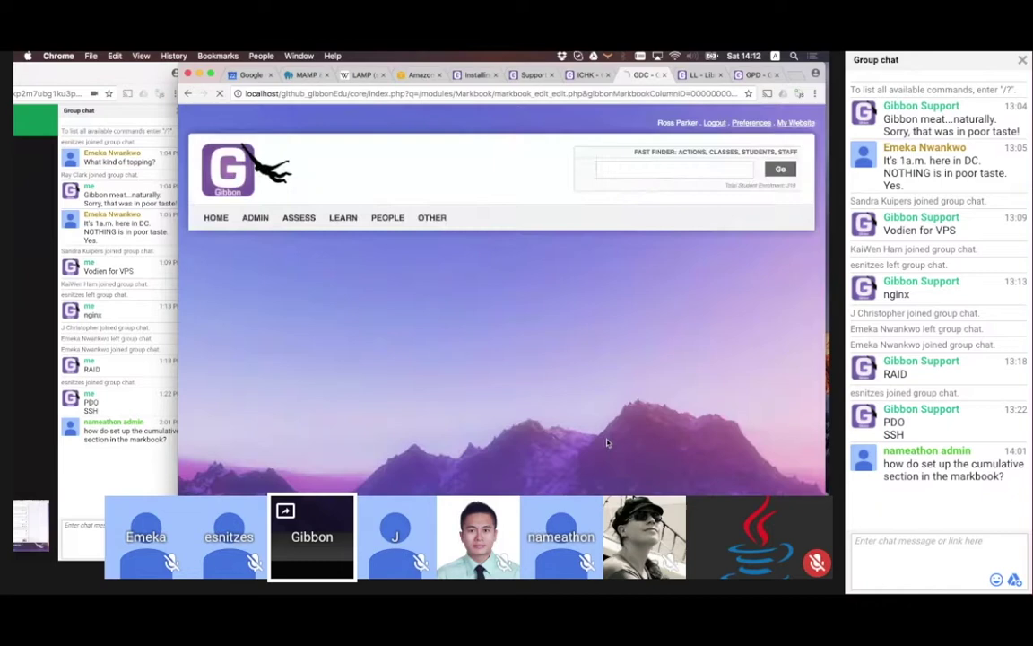
Change the Test Assignment attainment weighting, then check recalculated Cumulative averages like 82% and 22%
click(304, 246)
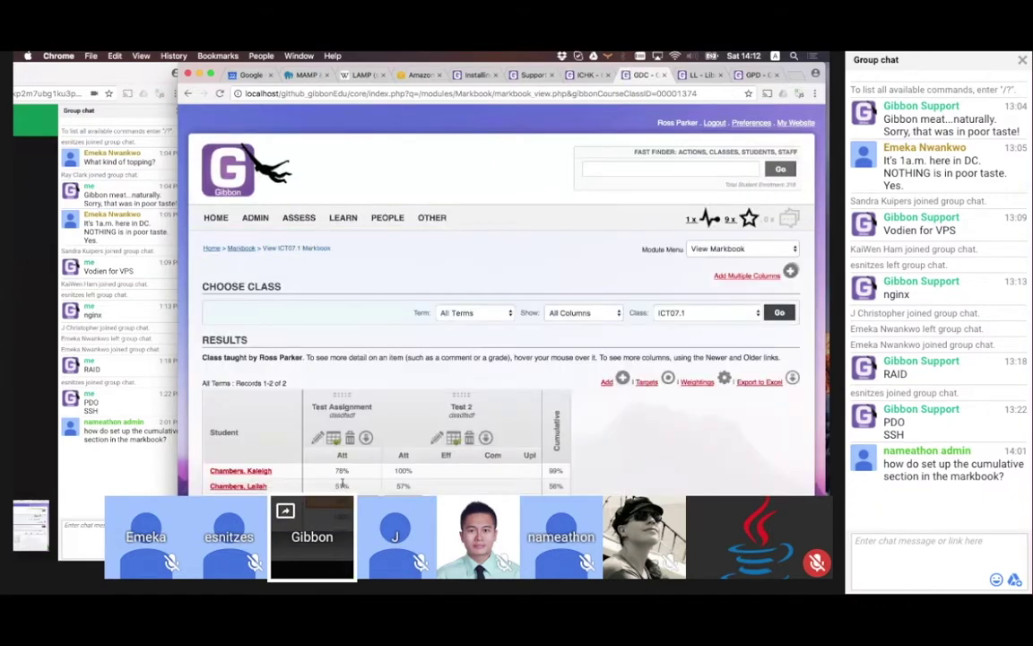
click(318, 440)
scroll(505, 421, down, 10)
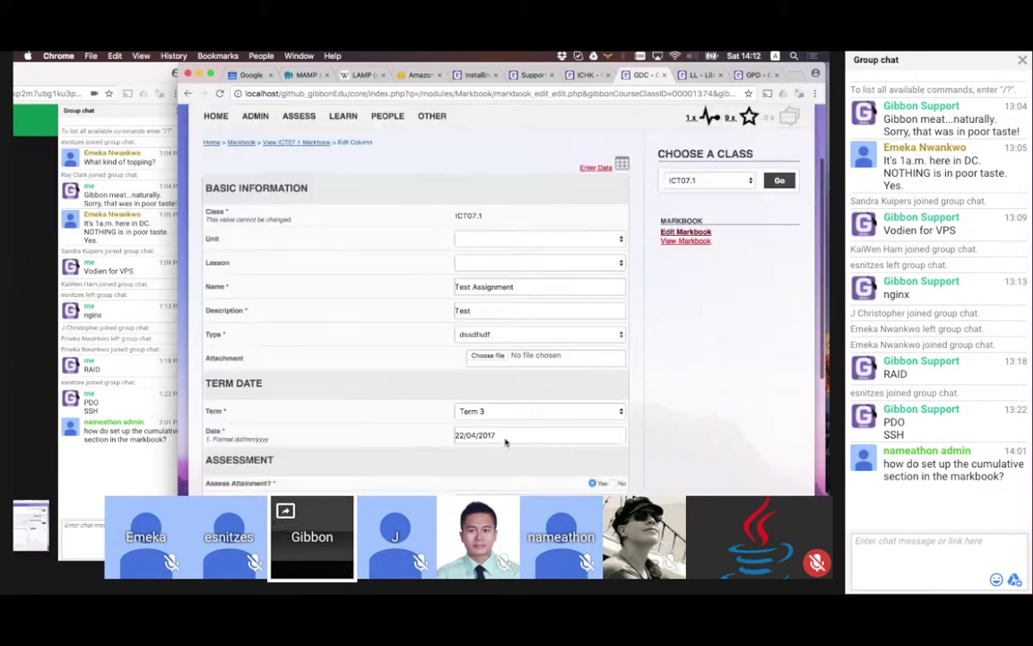
click(470, 238)
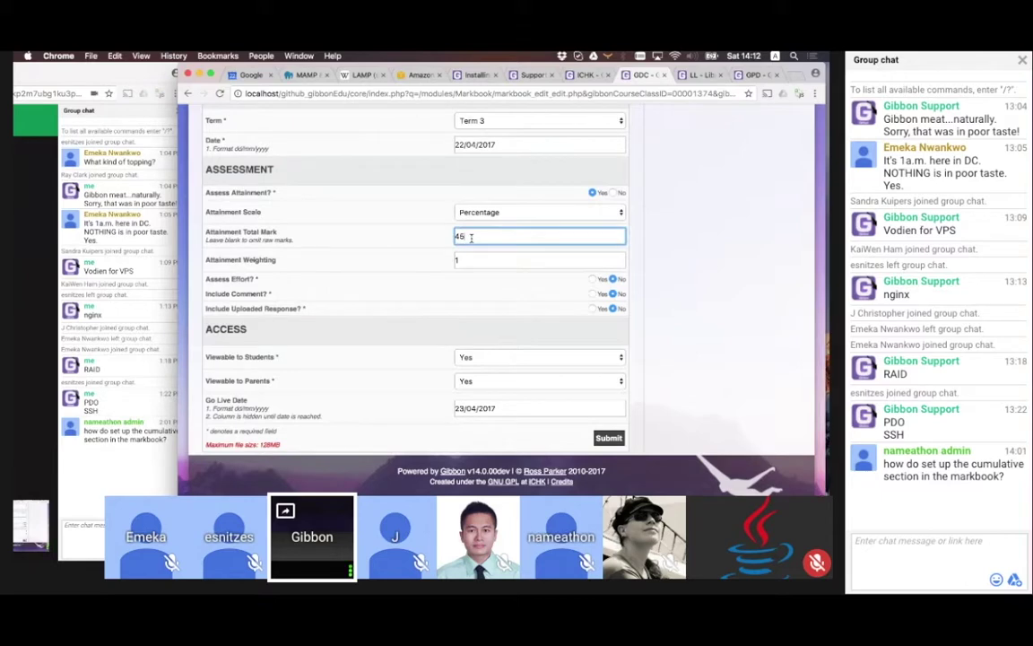
click(476, 258)
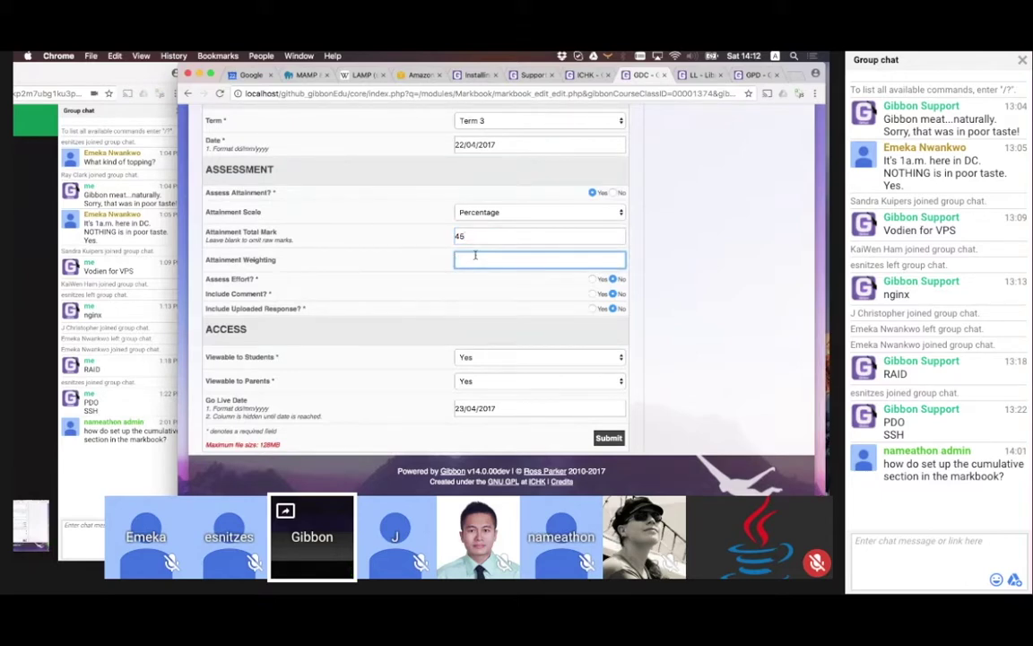
click(610, 439)
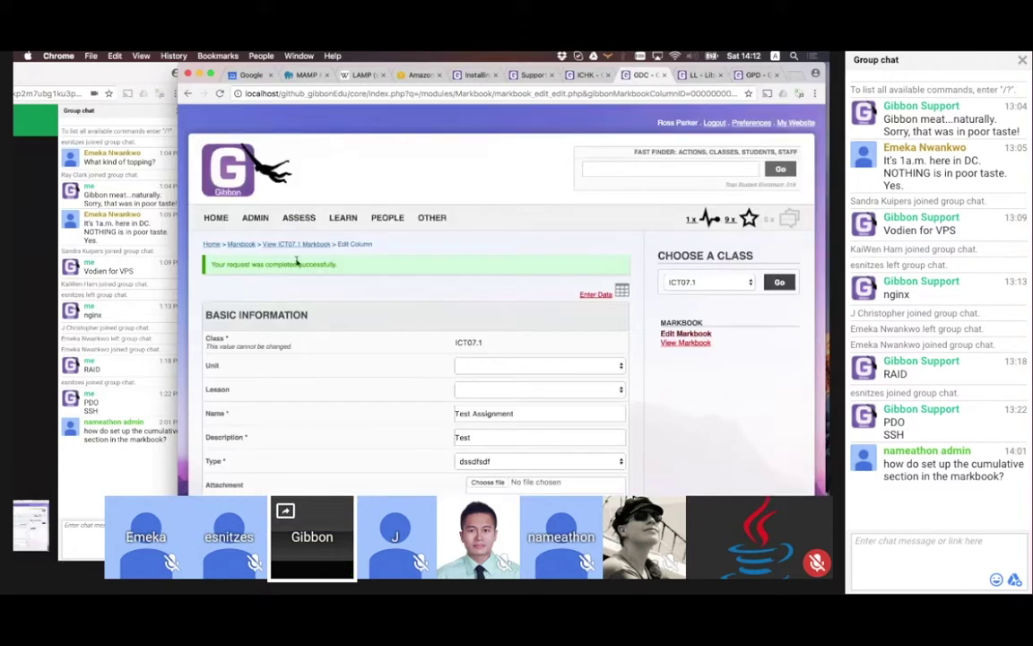
scroll(301, 244, down, 7)
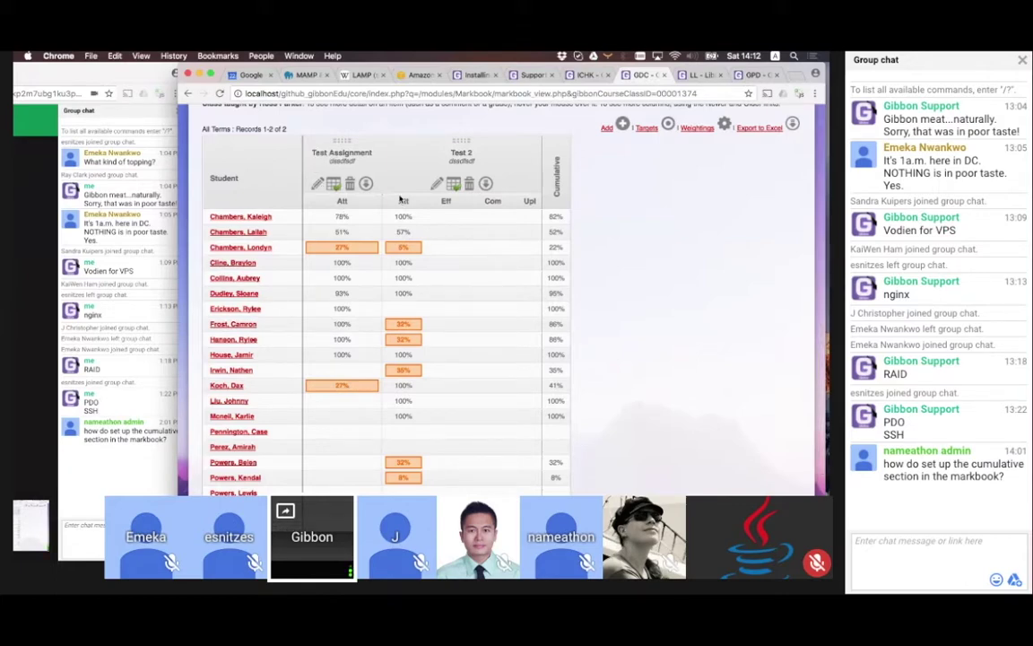
scroll(400, 199, up, 1)
scroll(400, 197, down, 1)
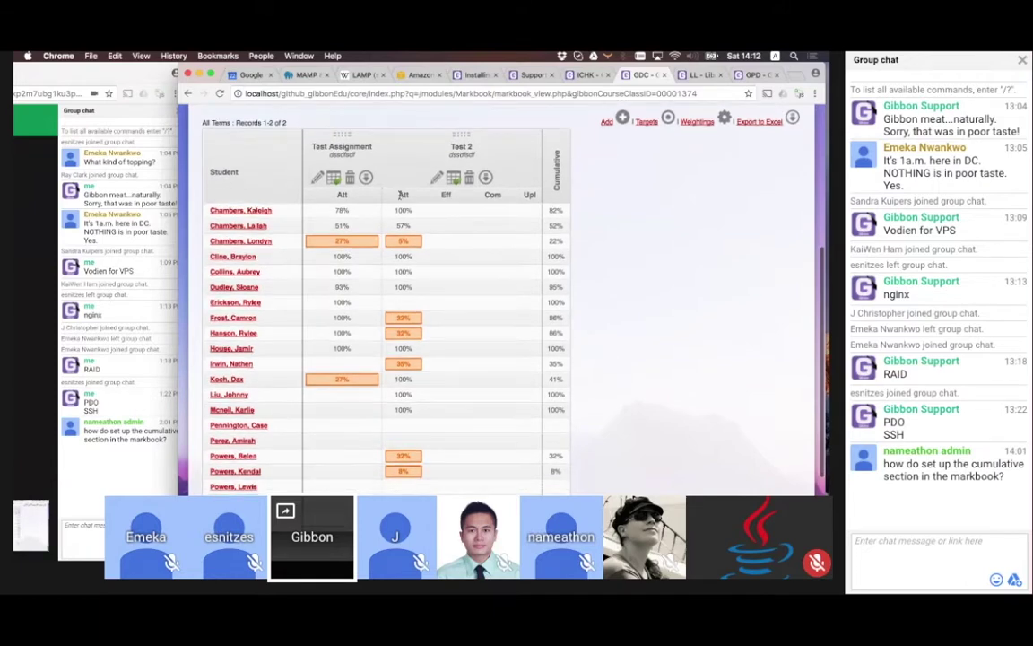
scroll(400, 197, up, 2)
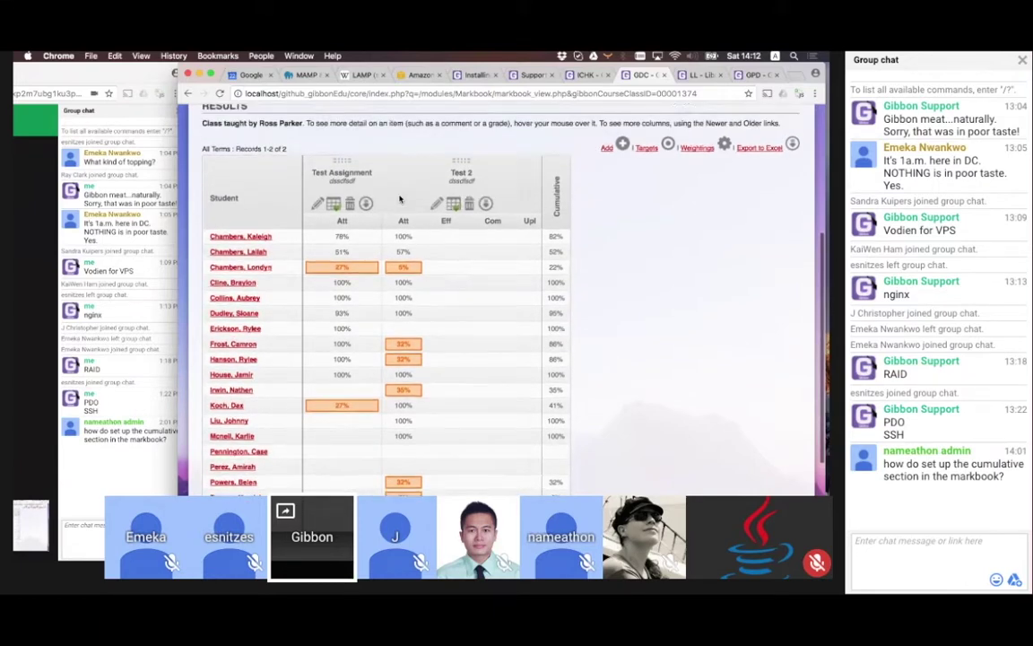
scroll(400, 199, up, 1)
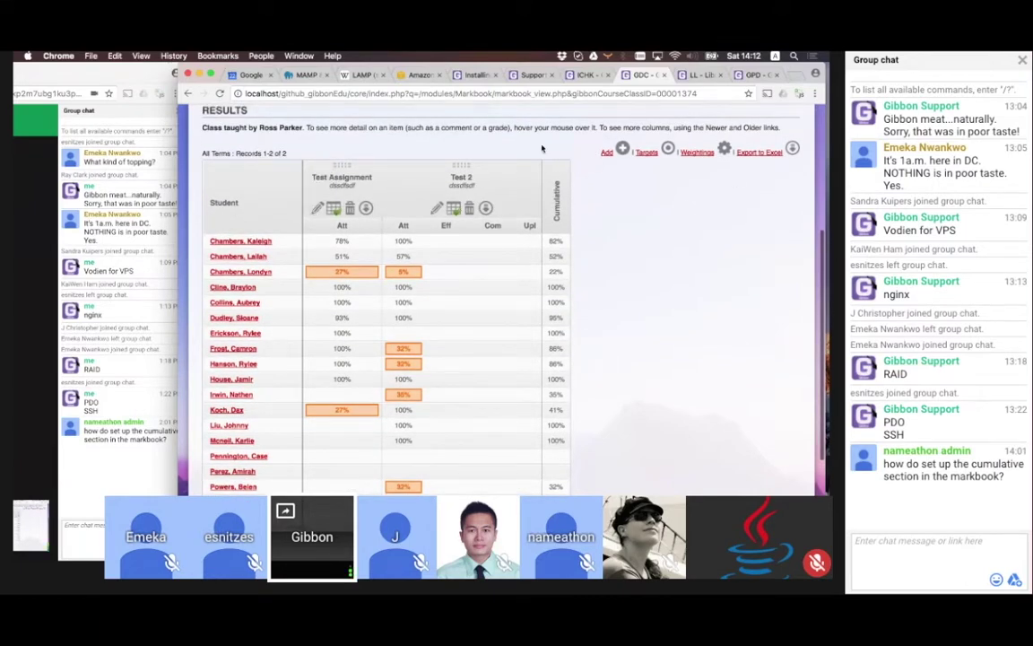
scroll(479, 276, up, 3)
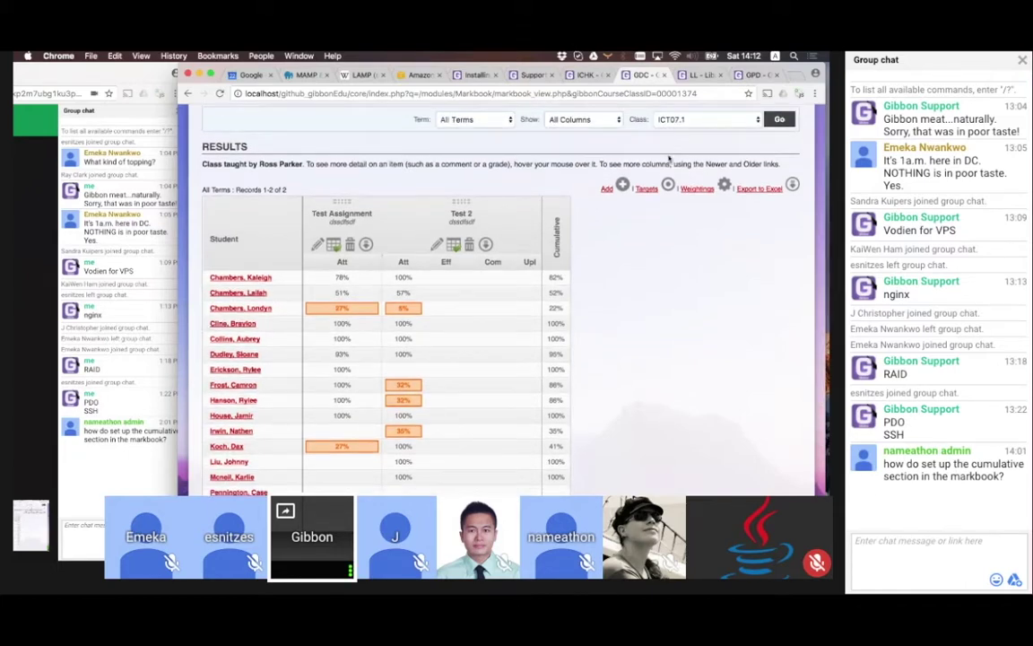
Start a new ICT07.1 markbook weighting and set its type to Exam
click(690, 188)
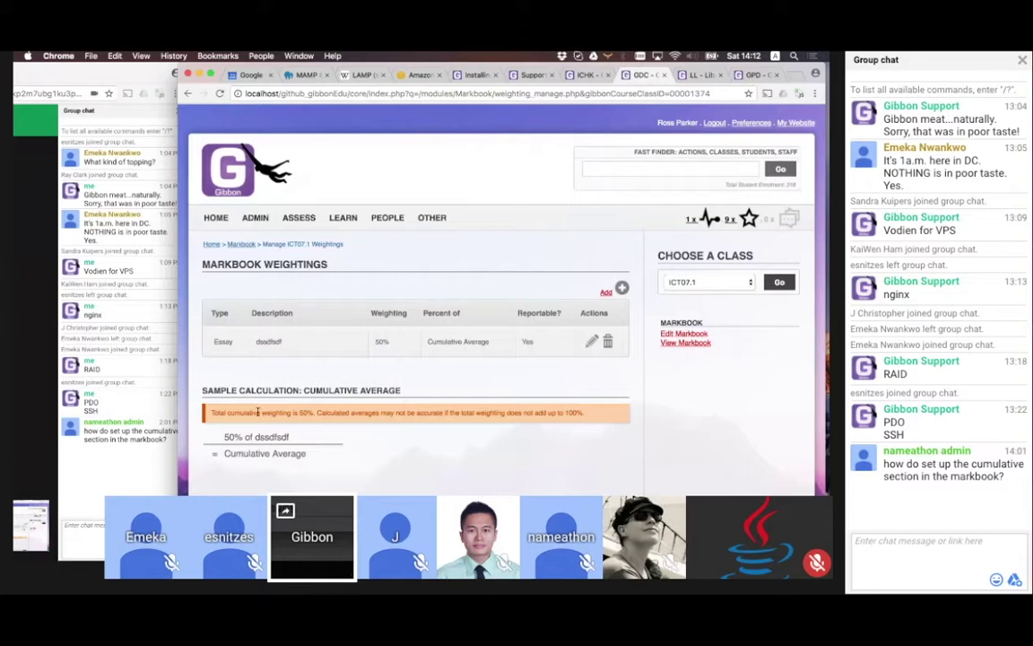
scroll(341, 359, down, 4)
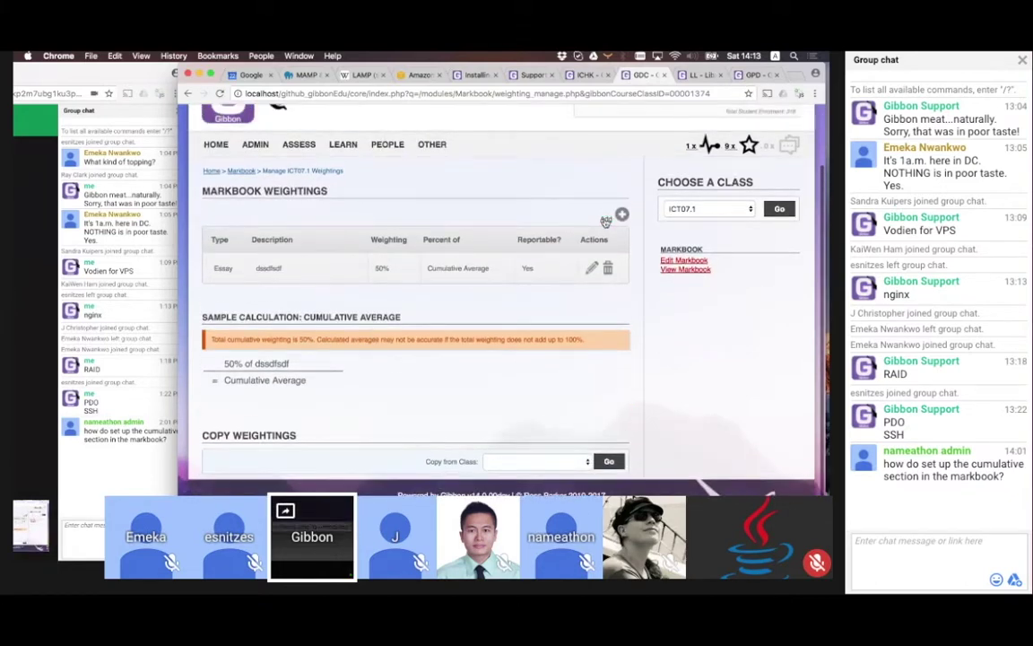
click(606, 219)
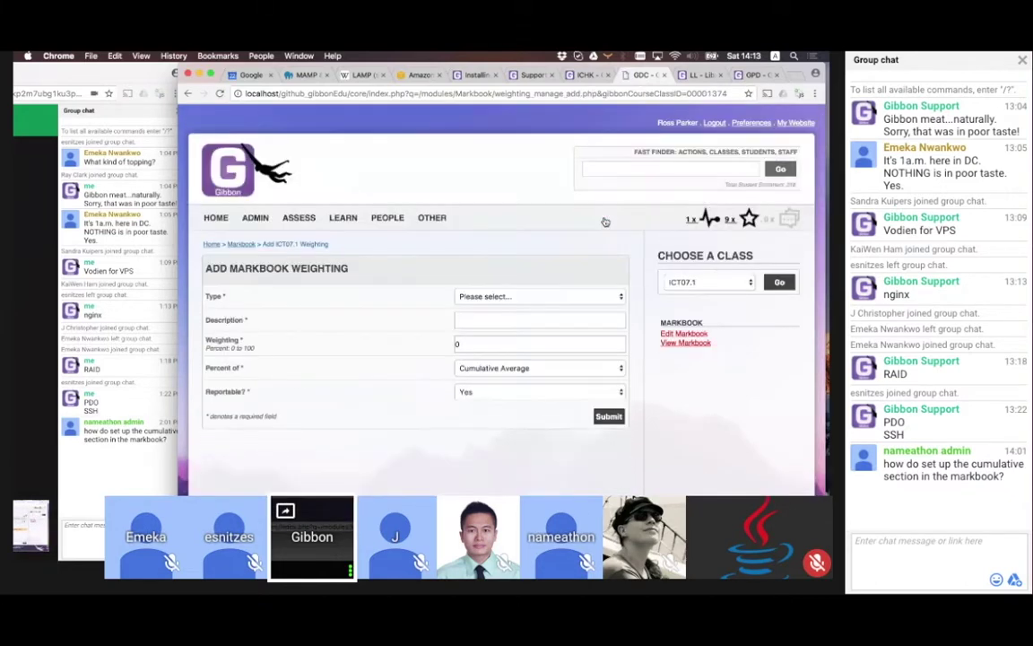
click(472, 318)
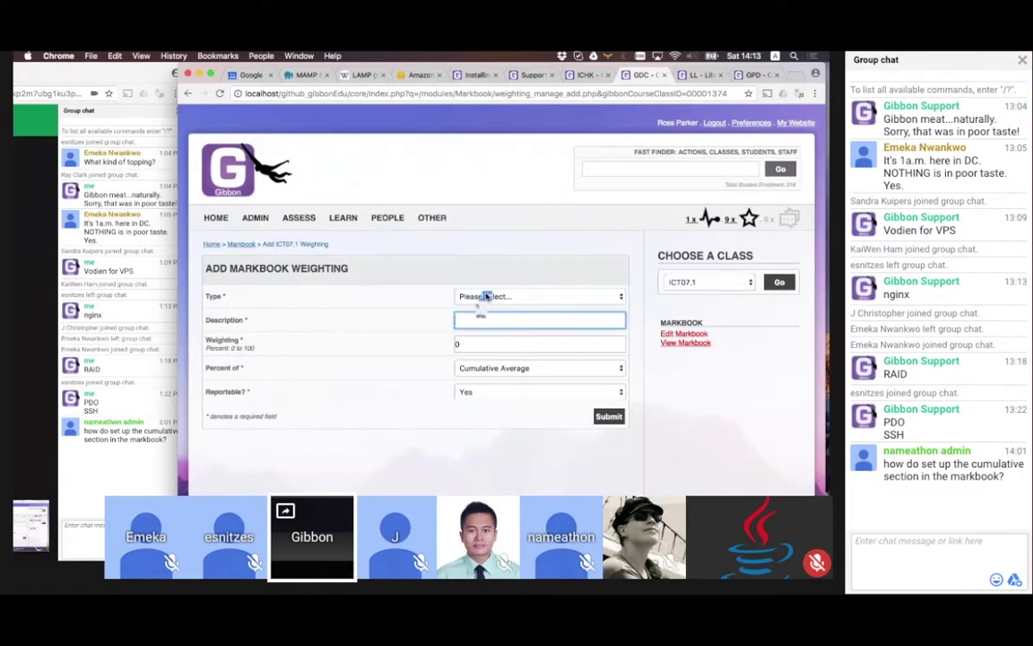
click(485, 297)
click(485, 310)
Give it description 'Exam' and weighting 30, correcting the empty-description error, and save it
click(481, 319)
text(30)
click(494, 339)
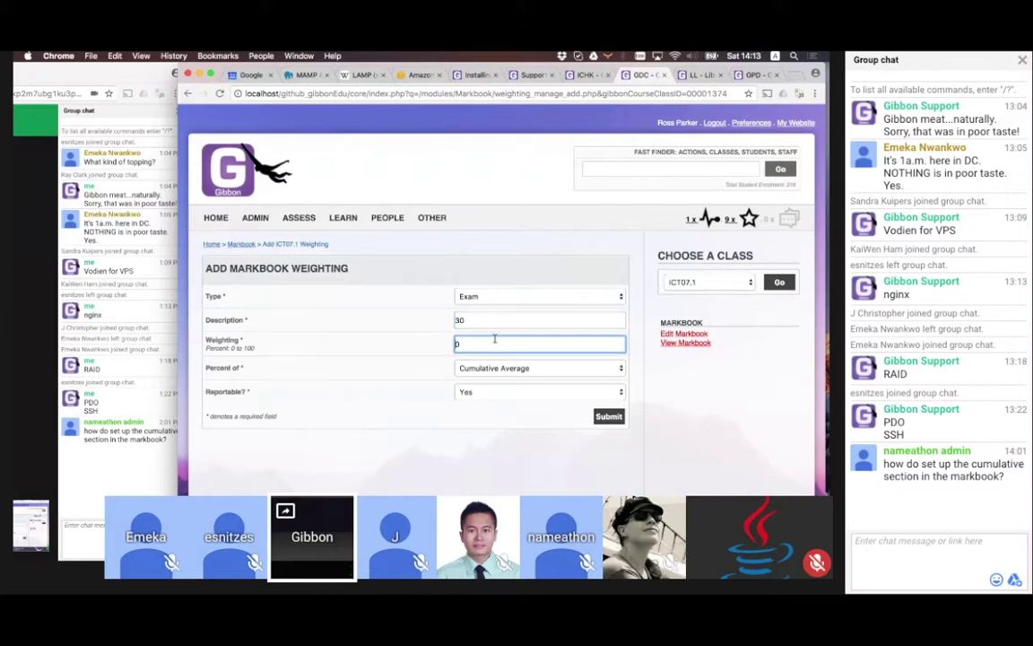
click(484, 321)
key(BackSpace)
key(BackSpace)
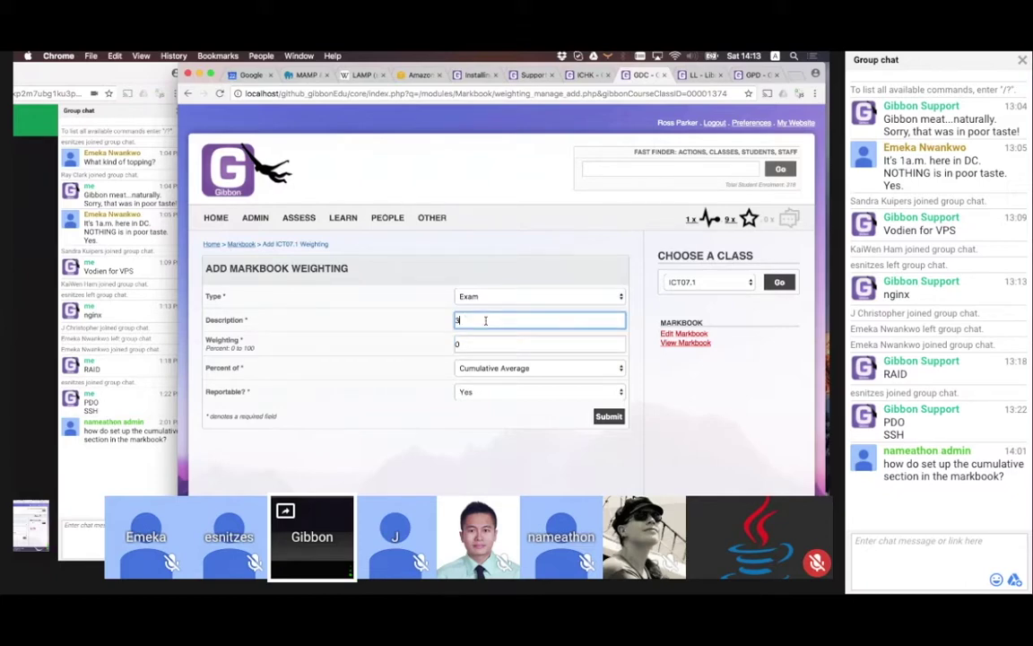
click(492, 344)
text(30)
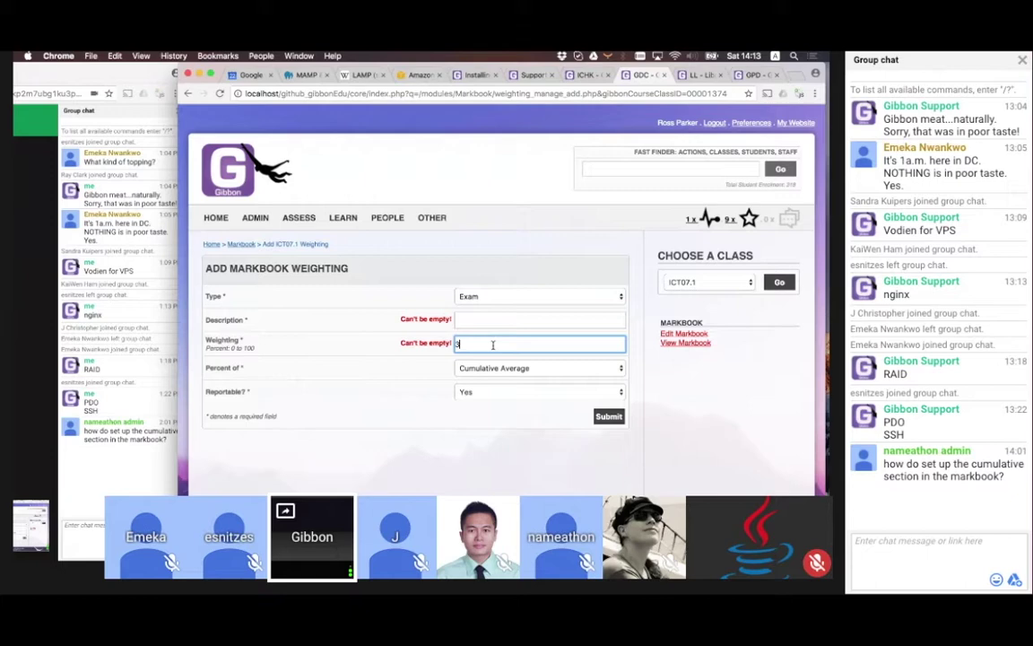
click(616, 418)
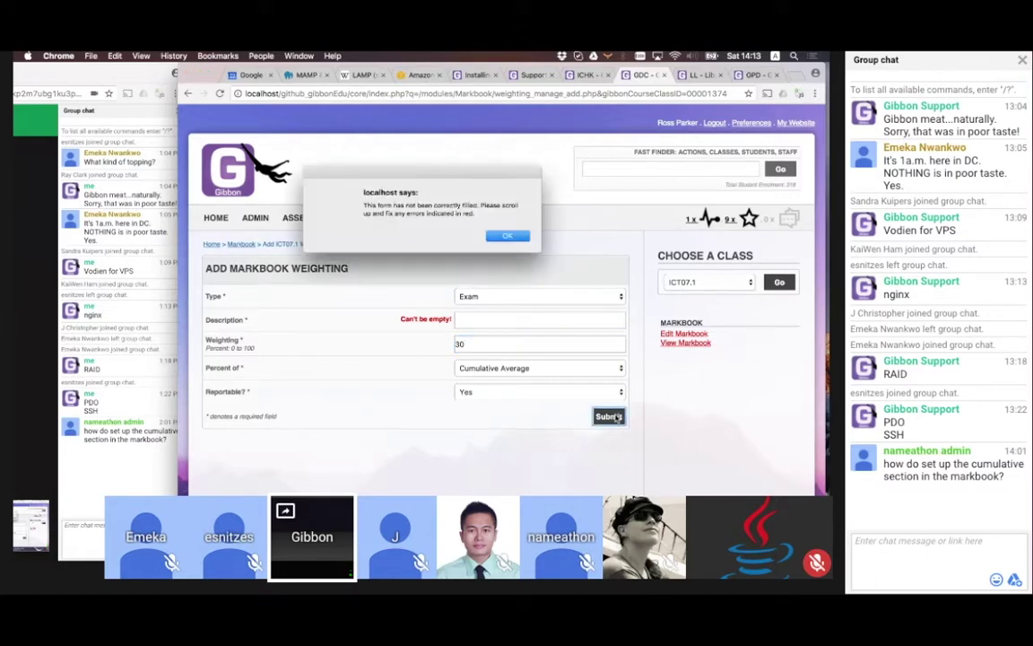
click(508, 236)
click(485, 323)
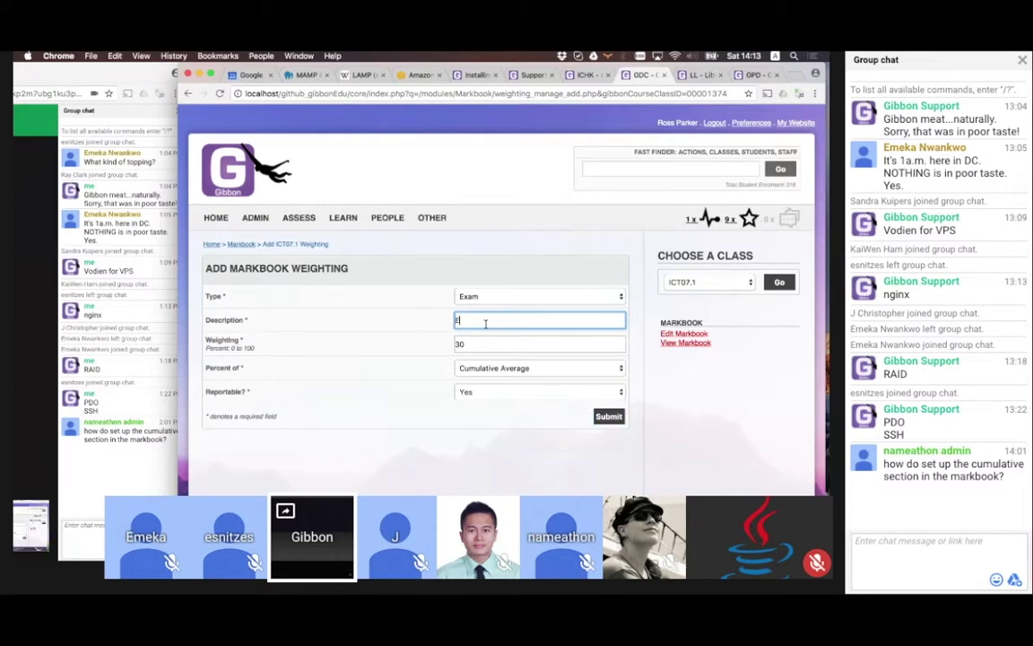
click(617, 419)
Open the ICT07.1 markbook and scroll through each student's results and Cumulative column
scroll(616, 422, down, 2)
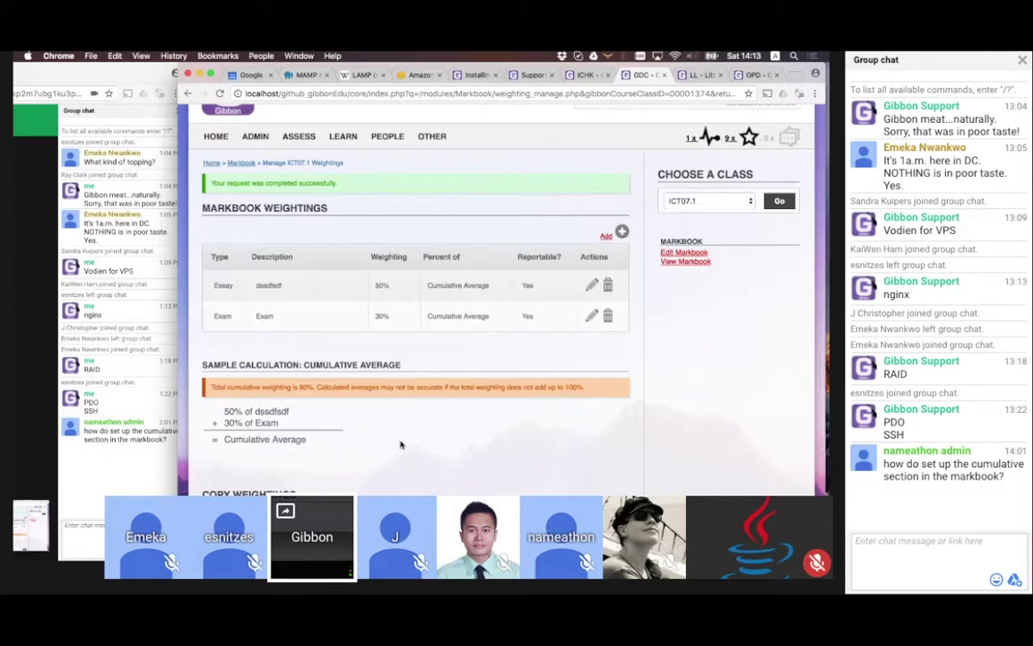
scroll(401, 444, up, 1)
scroll(401, 444, up, 2)
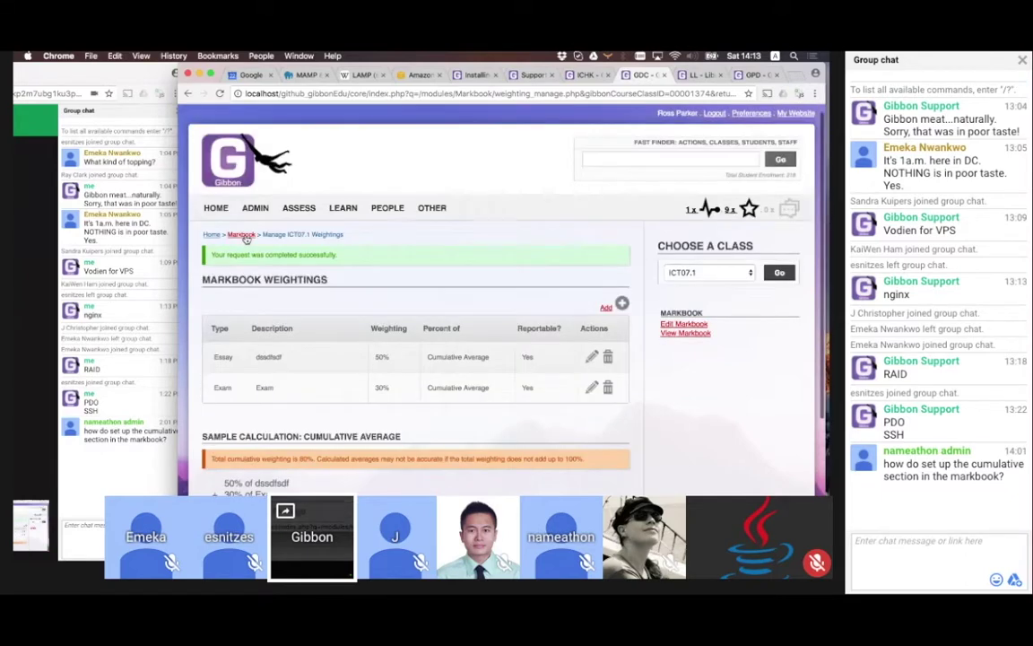
click(685, 332)
scroll(624, 356, down, 5)
scroll(624, 356, down, 1)
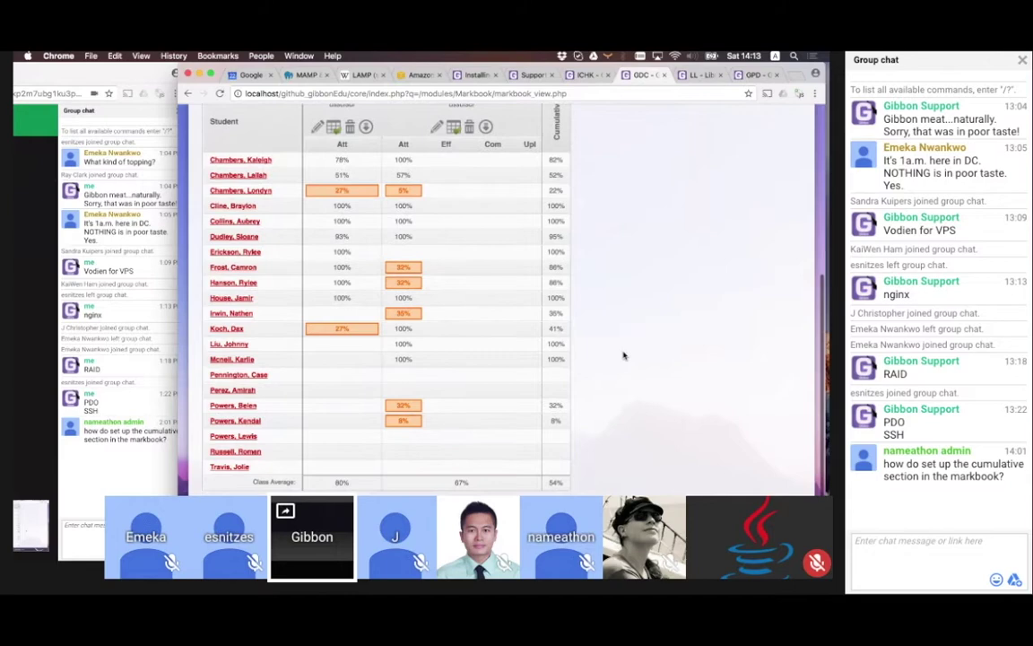
scroll(624, 356, up, 5)
scroll(624, 356, up, 1)
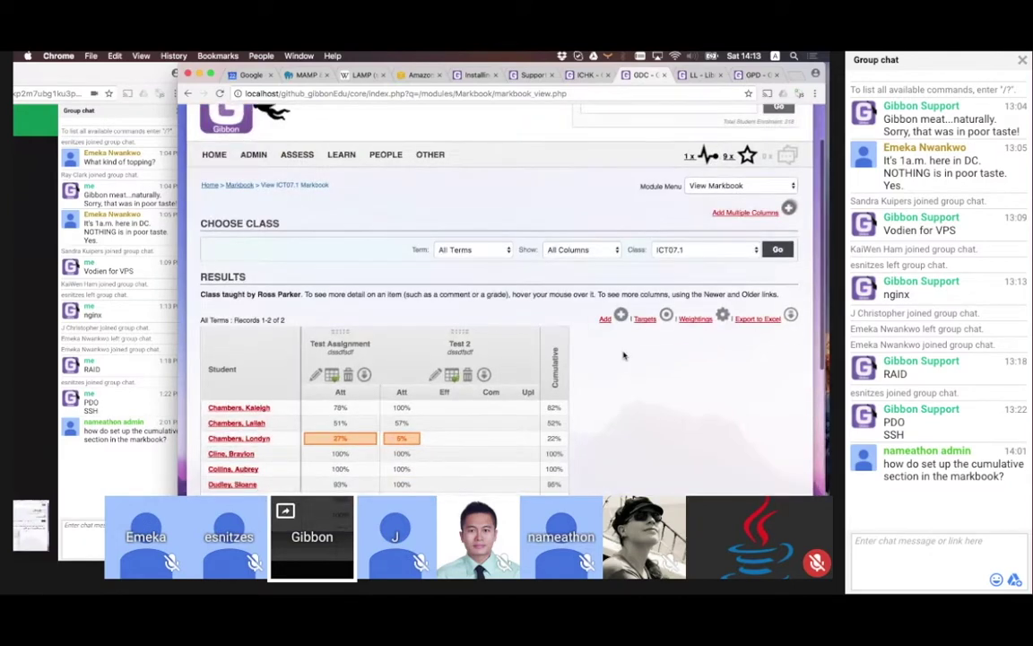
scroll(625, 356, down, 6)
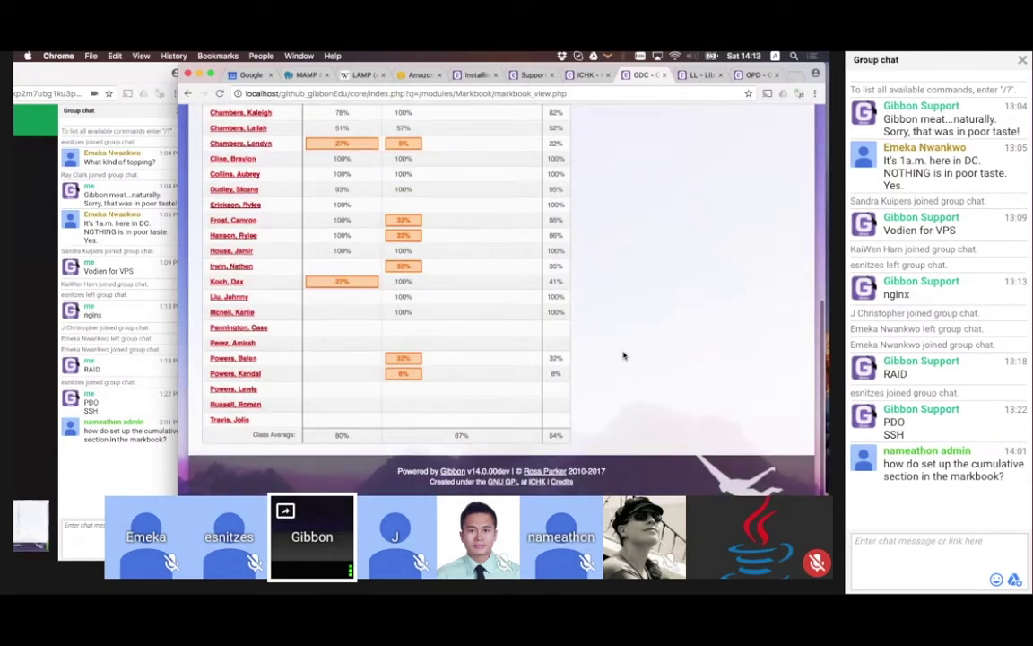
scroll(624, 356, up, 4)
scroll(624, 357, up, 2)
scroll(624, 356, down, 1)
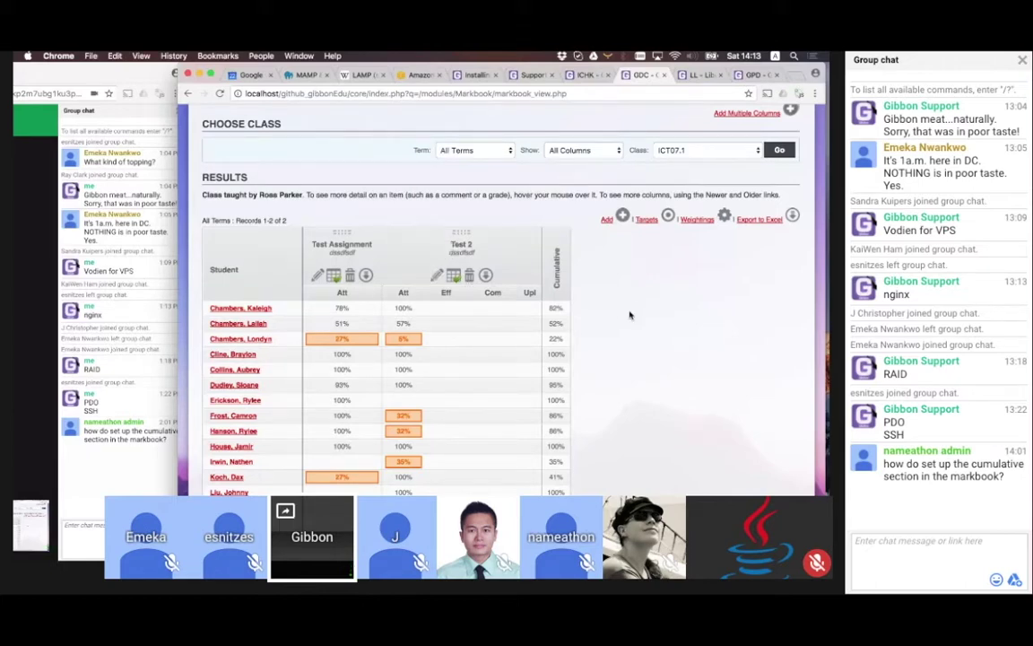
scroll(629, 314, down, 3)
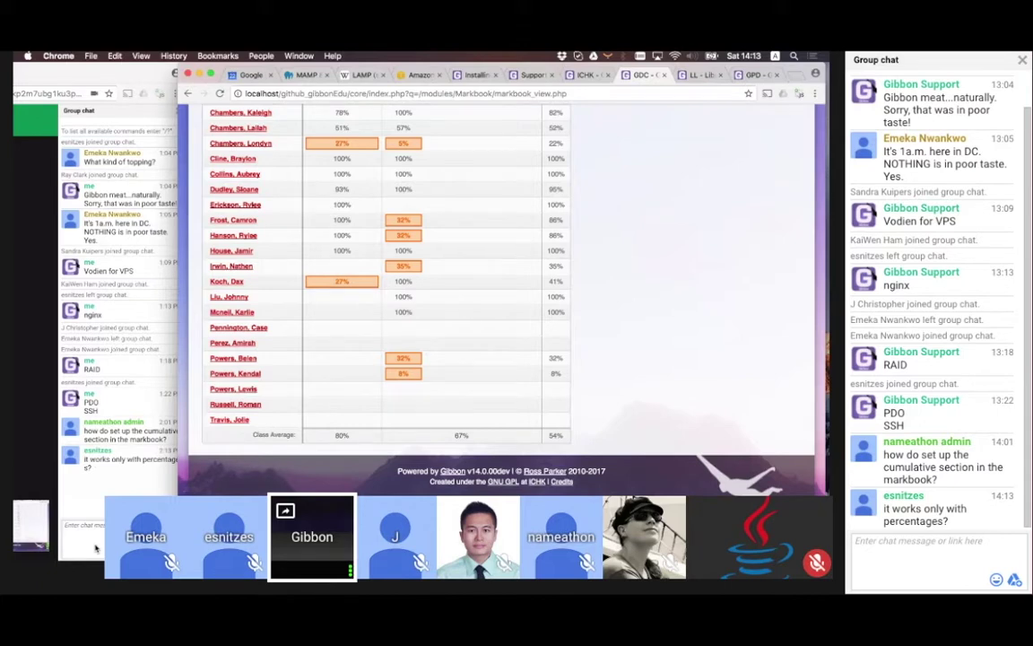
Switch between the Hangouts group chat and the markbook, ending in the chat to reply
click(100, 543)
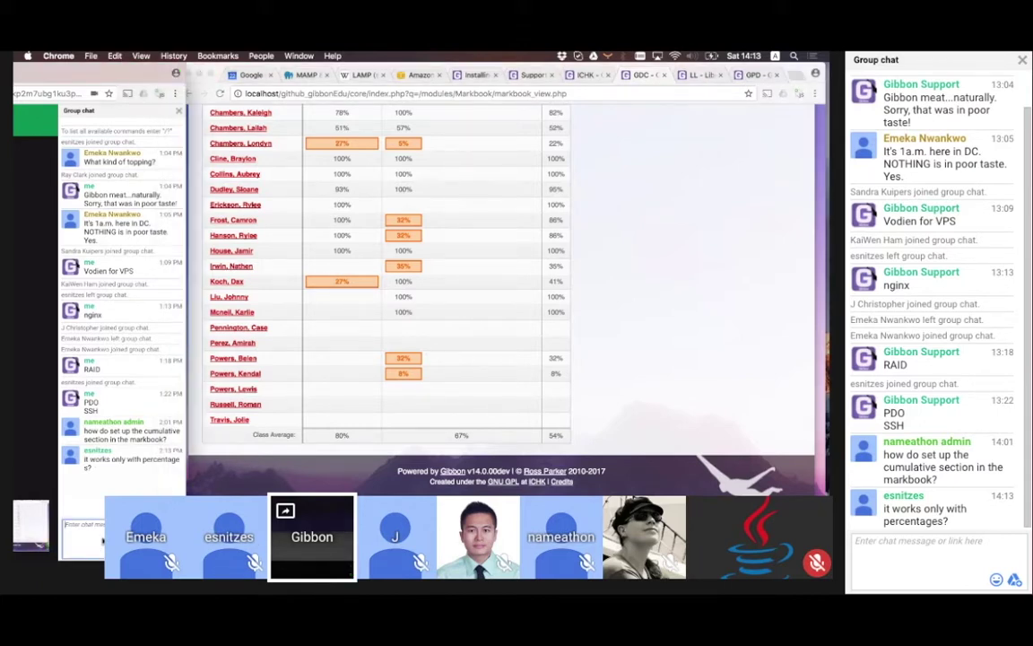
click(654, 316)
scroll(655, 317, up, 3)
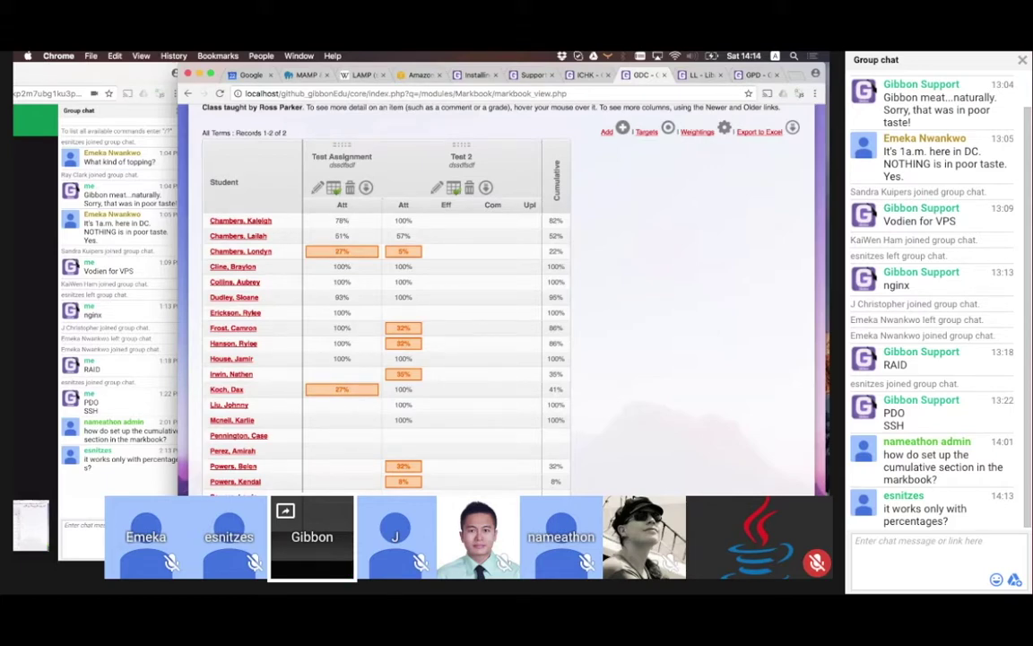
click(81, 525)
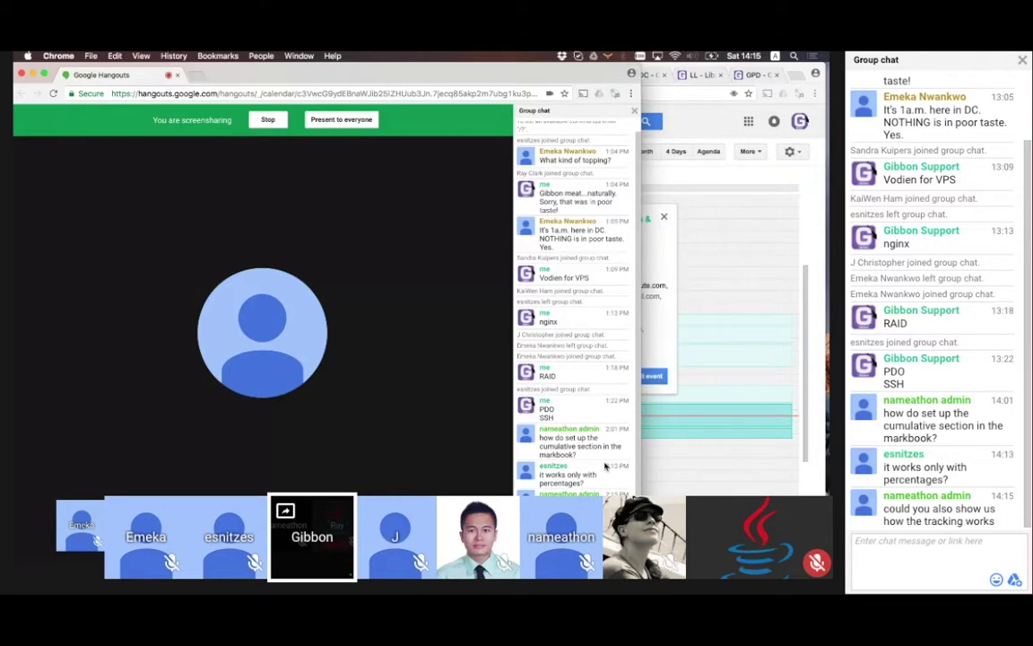
Load gibbonedu.org/features in a new tab and move the Hangouts window aside
key(super+t)
text(gibbonedu)
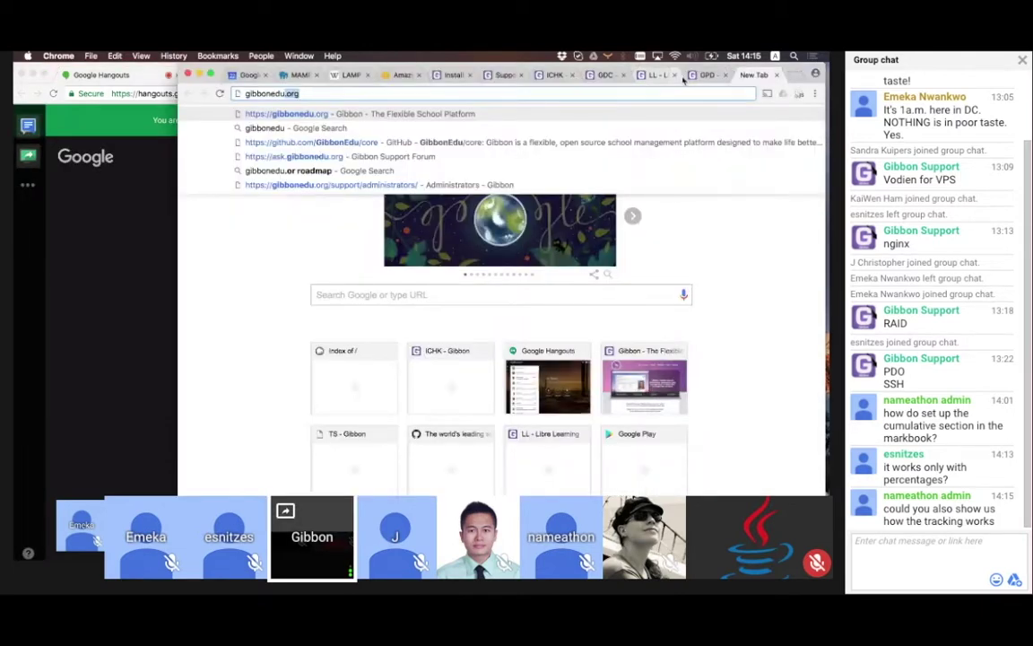
text(.org/features)
key(Return)
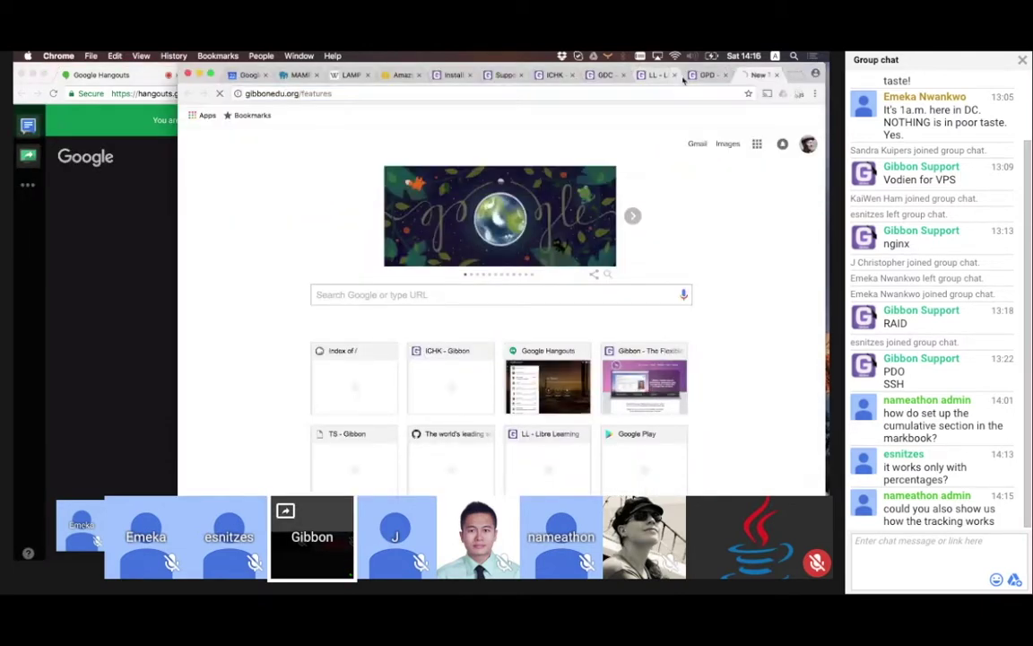
click(40, 70)
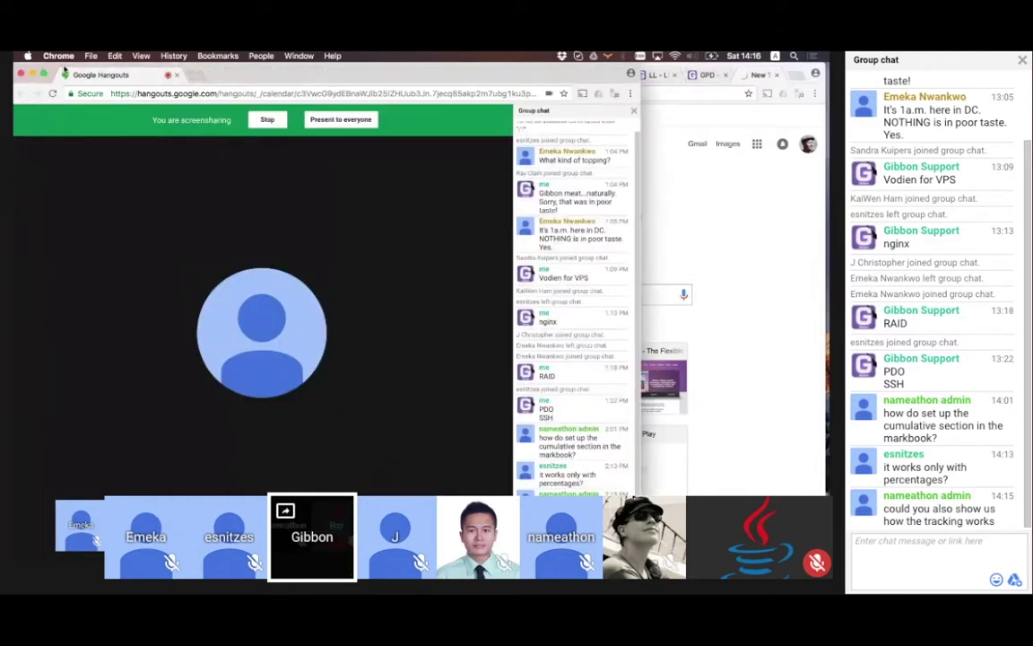
drag(264, 75, 14, 56)
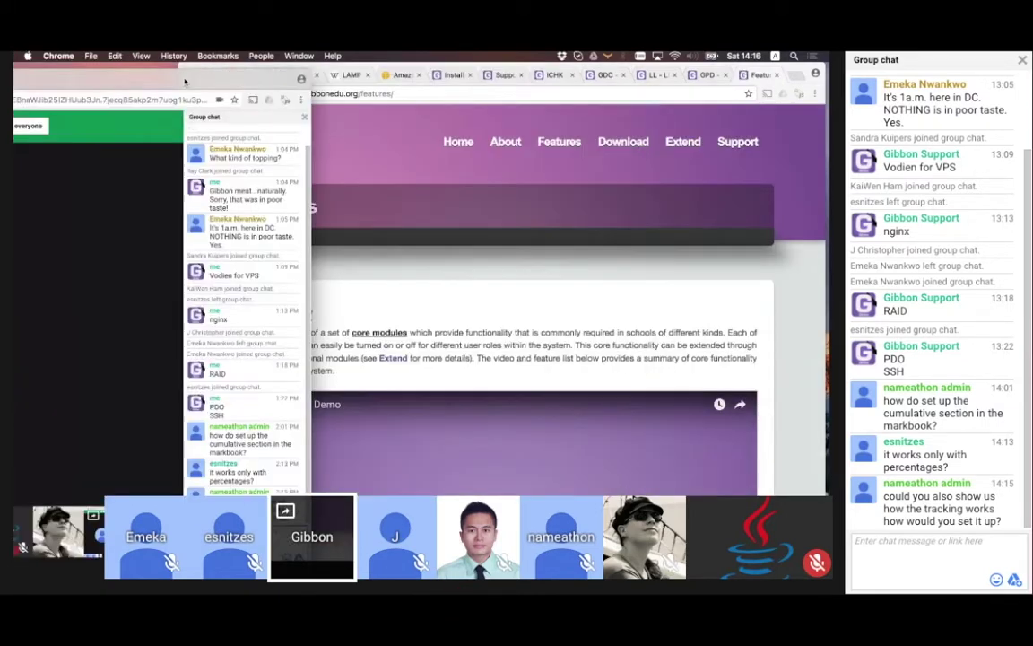
drag(103, 75, 76, 75)
Scroll to the Tracking graph of ICT, Mathematics and Science and dismiss the Flash update prompt
scroll(378, 226, down, 10)
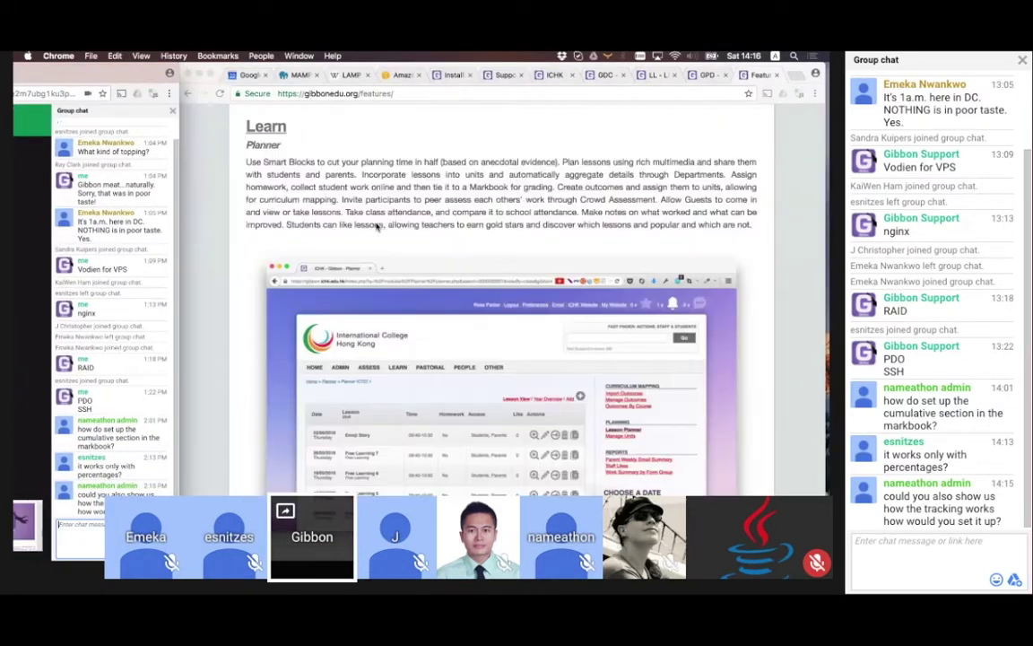
scroll(378, 226, down, 5)
scroll(376, 227, down, 10)
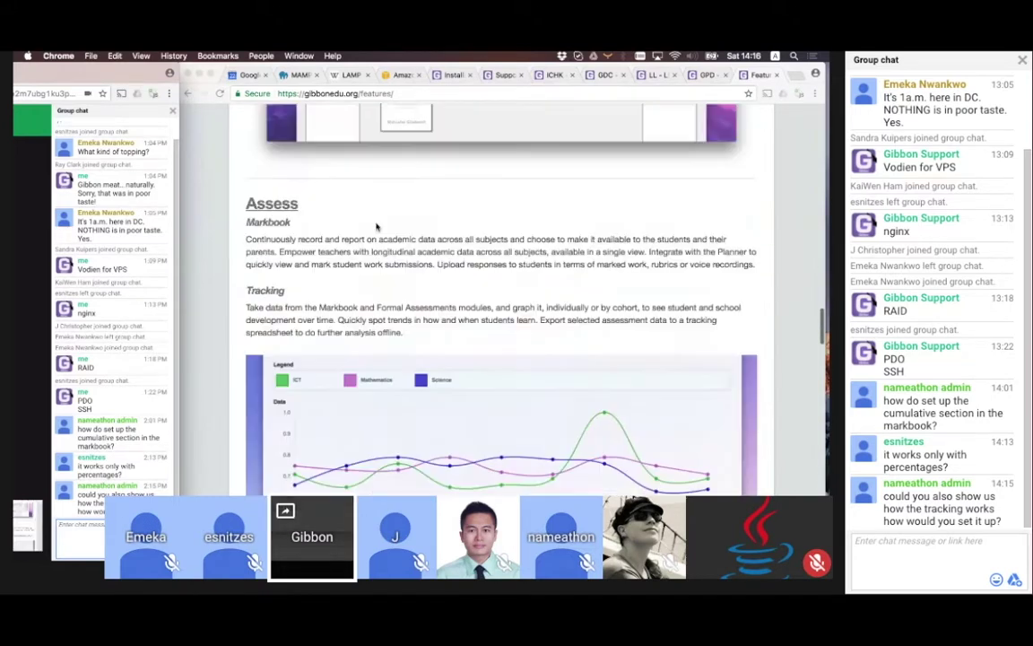
scroll(376, 226, up, 1)
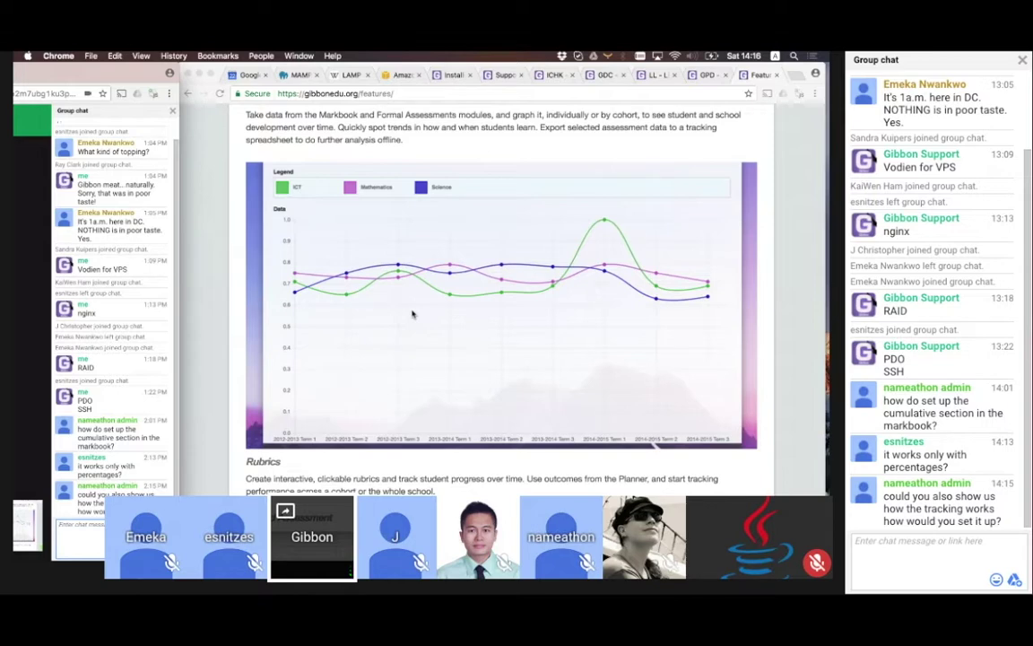
scroll(412, 313, down, 1)
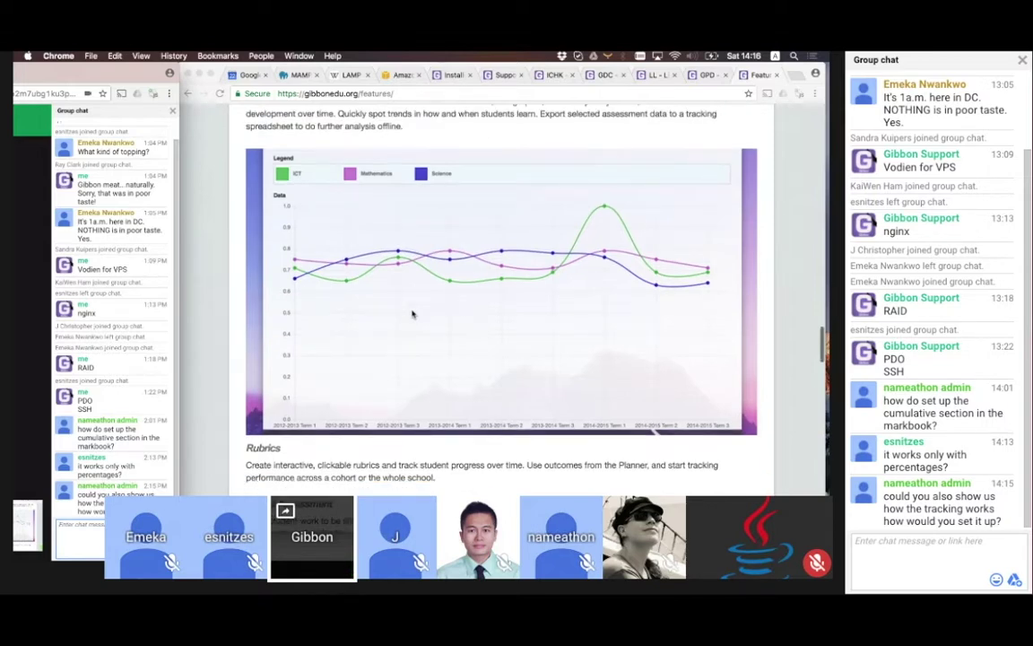
scroll(413, 313, up, 2)
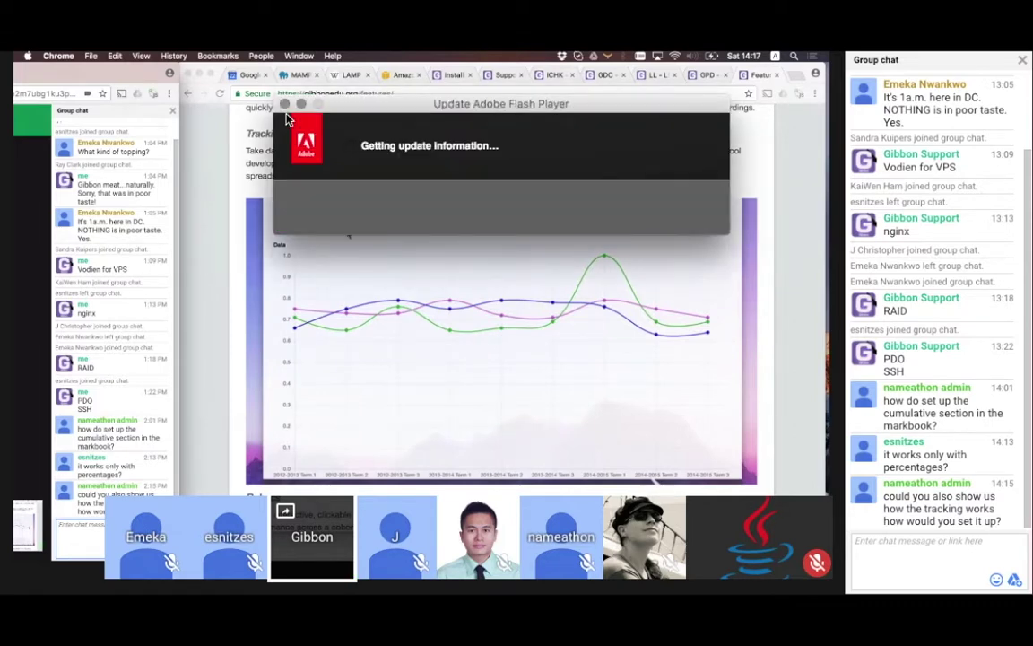
click(284, 104)
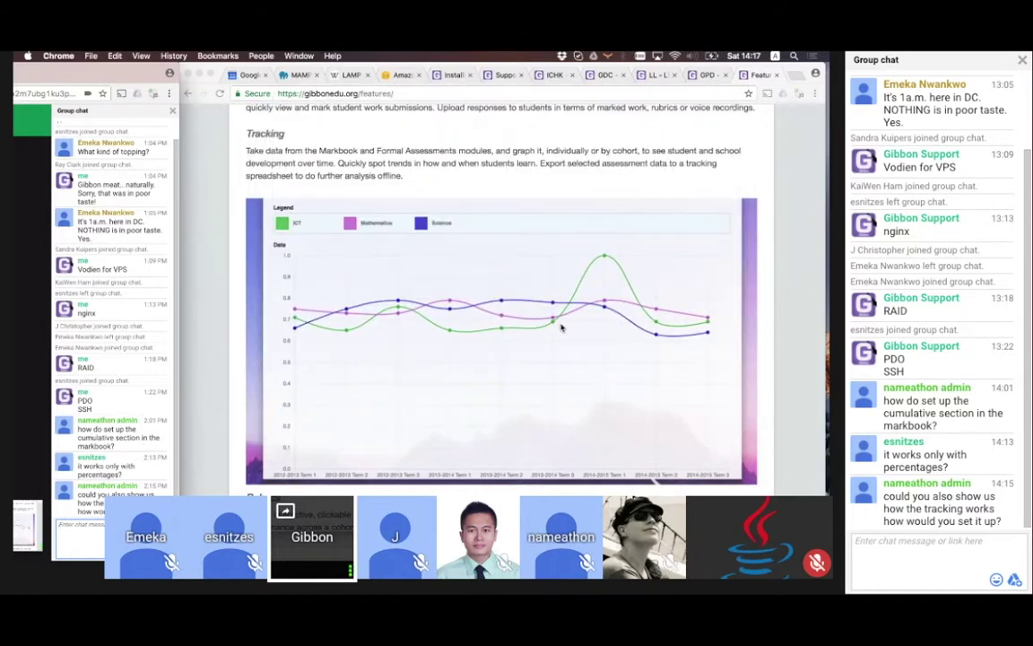